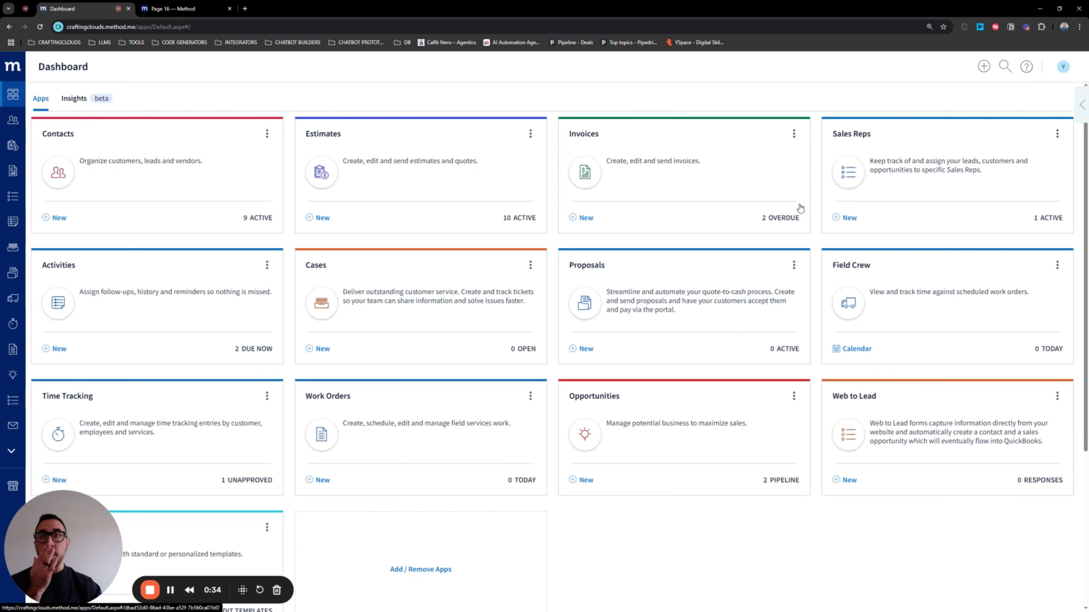
Open the account's user settings and go to the profile of the account owner's user, not the MethodSupport one.
{"action": "left_click", "coordinate": [1063, 68]}
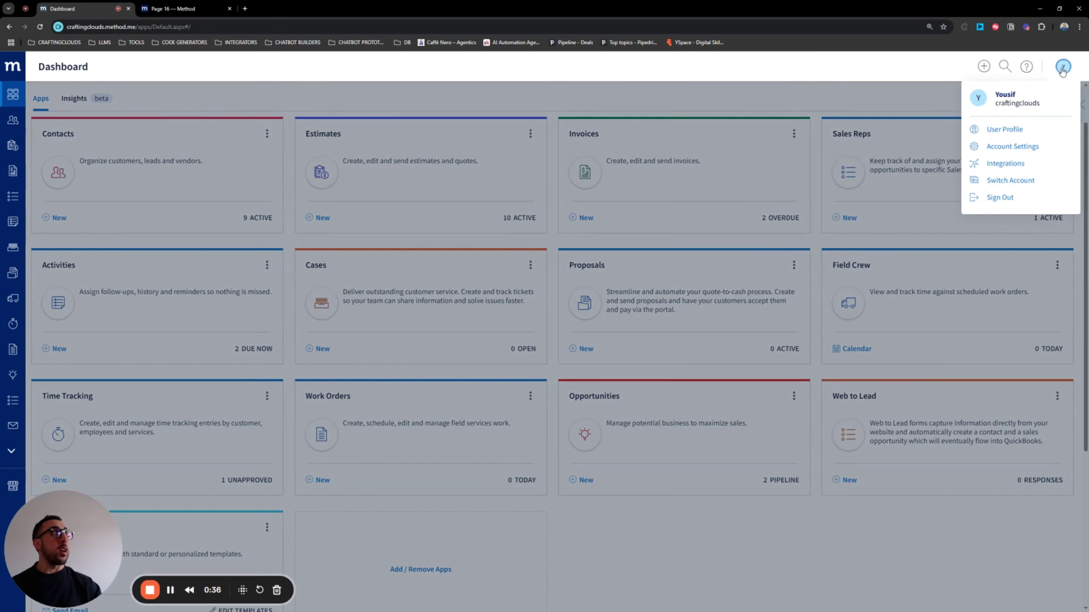
{"action": "left_click", "coordinate": [1017, 147]}
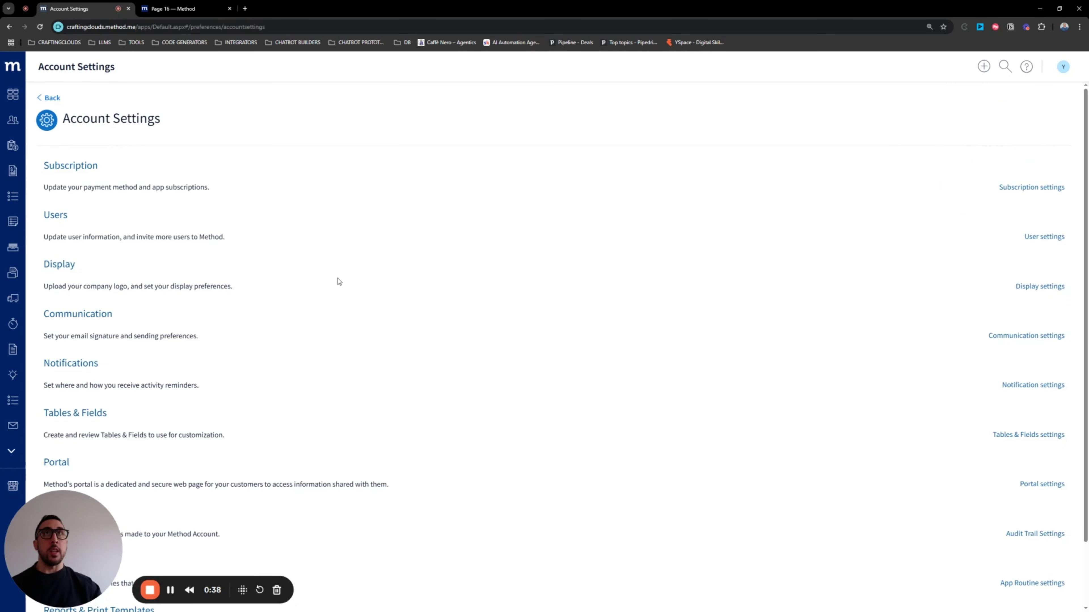
{"action": "left_click", "coordinate": [60, 219]}
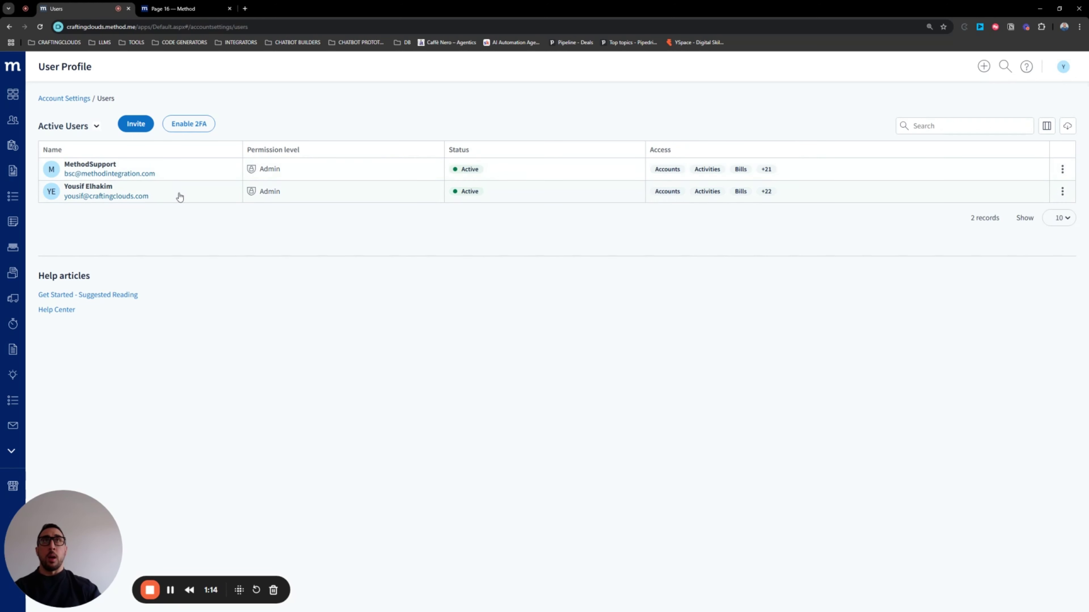
{"action": "left_click", "coordinate": [189, 196]}
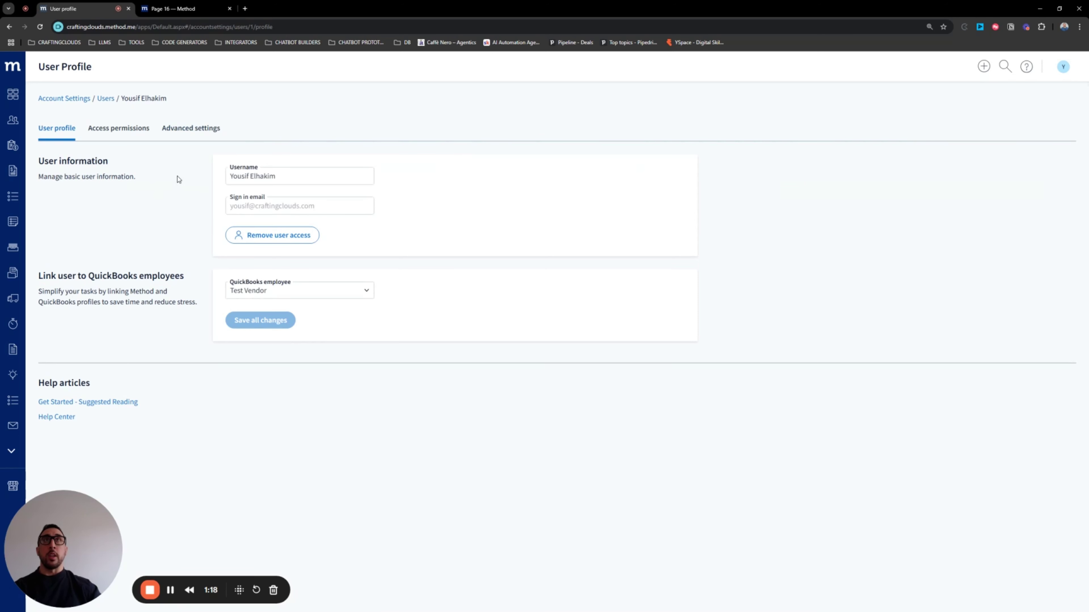
Look through the user's profile, access permissions and advanced settings pages, and view the QuickBooks employees available for linking.
{"action": "left_click", "coordinate": [126, 136]}
{"action": "left_click", "coordinate": [190, 128]}
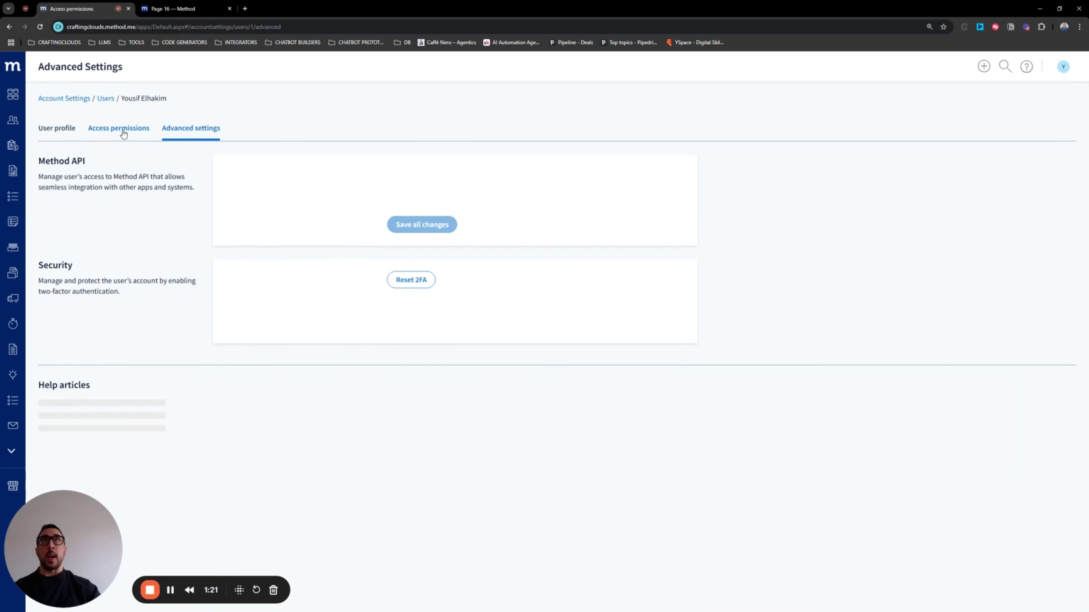
{"action": "left_click", "coordinate": [71, 129]}
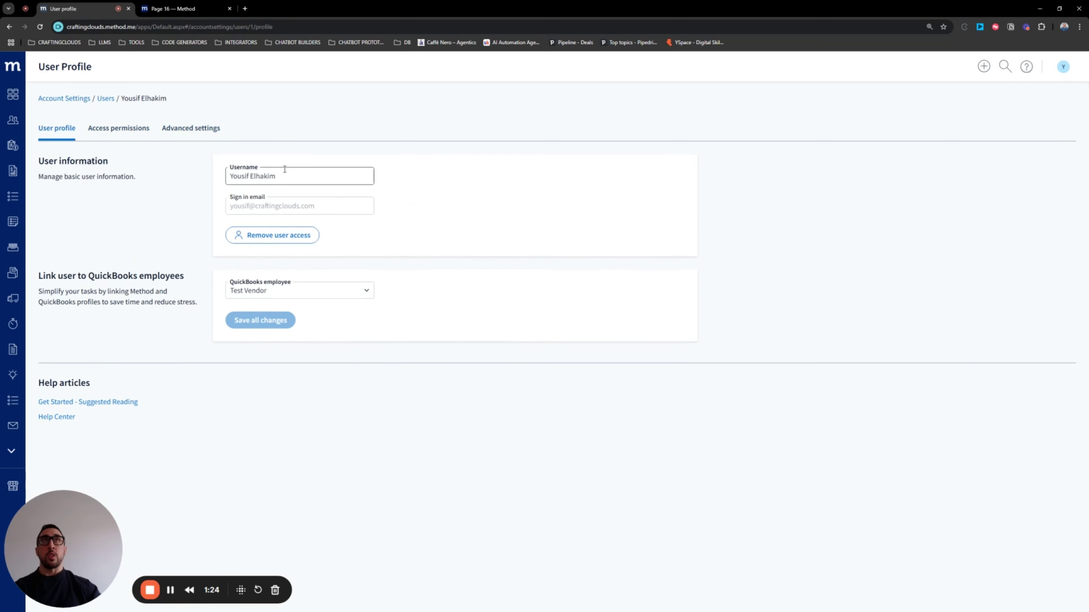
{"action": "left_click_drag", "start_coordinate": [291, 180], "coordinate": [197, 176]}
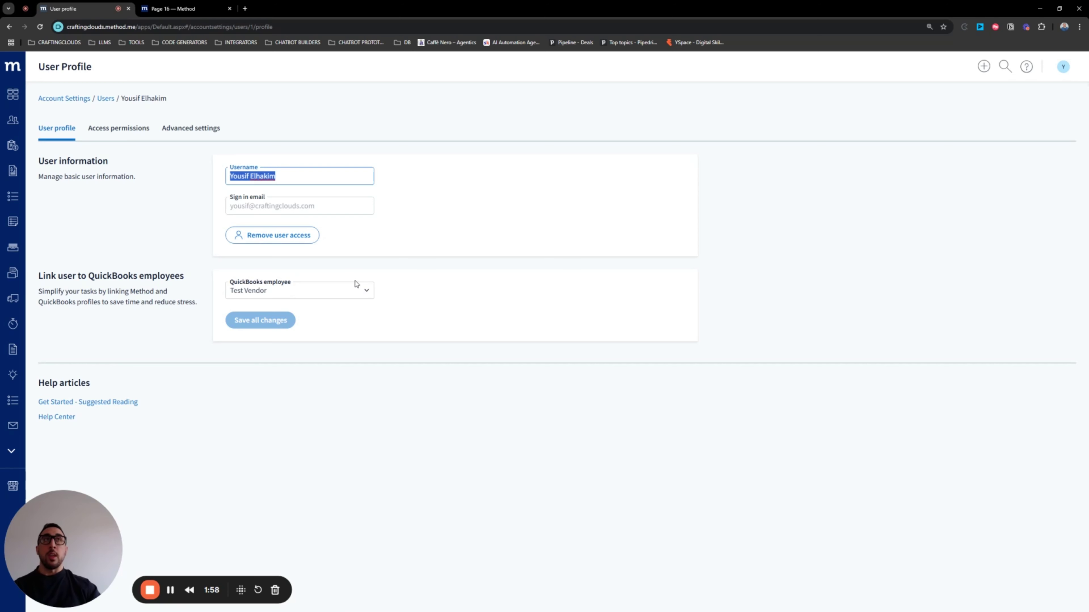
{"action": "left_click", "coordinate": [366, 294]}
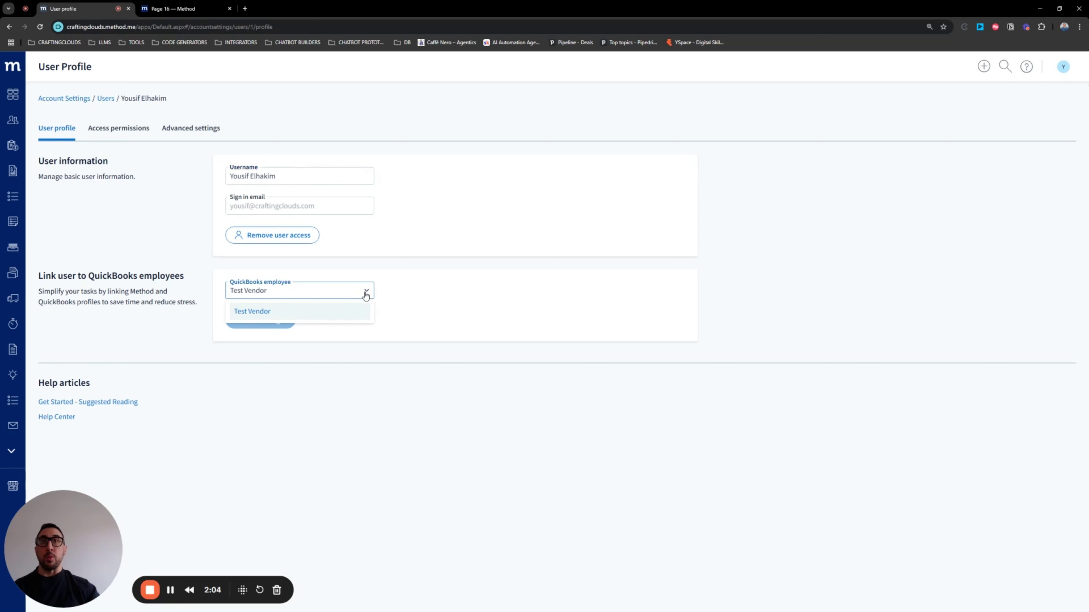
{"action": "left_click", "coordinate": [366, 294]}
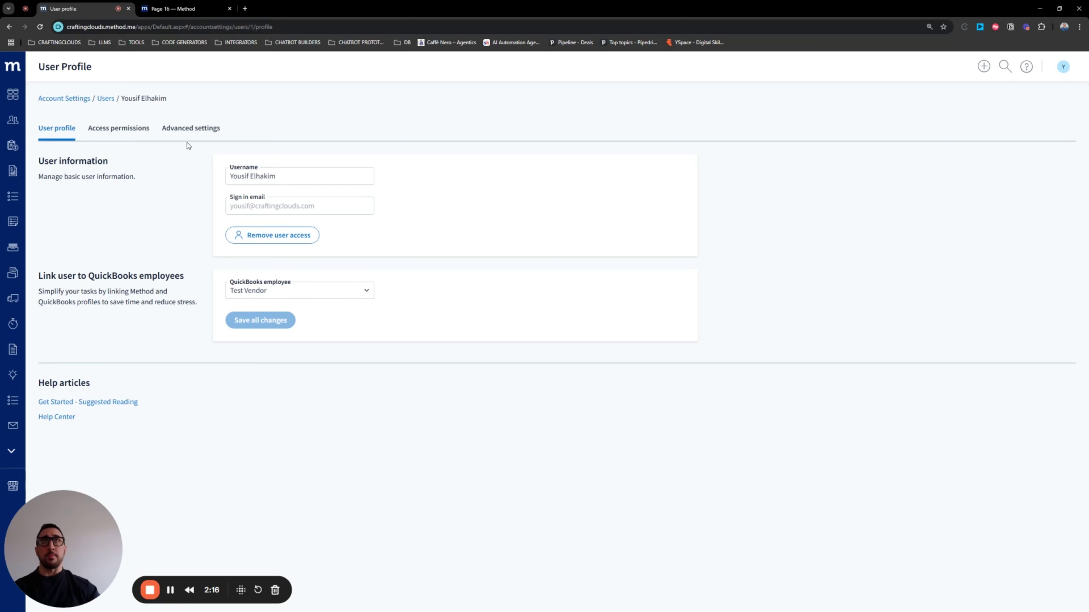
Show the user's access permissions and enlarge the browser's page zoom by one level.
{"action": "left_click", "coordinate": [117, 131]}
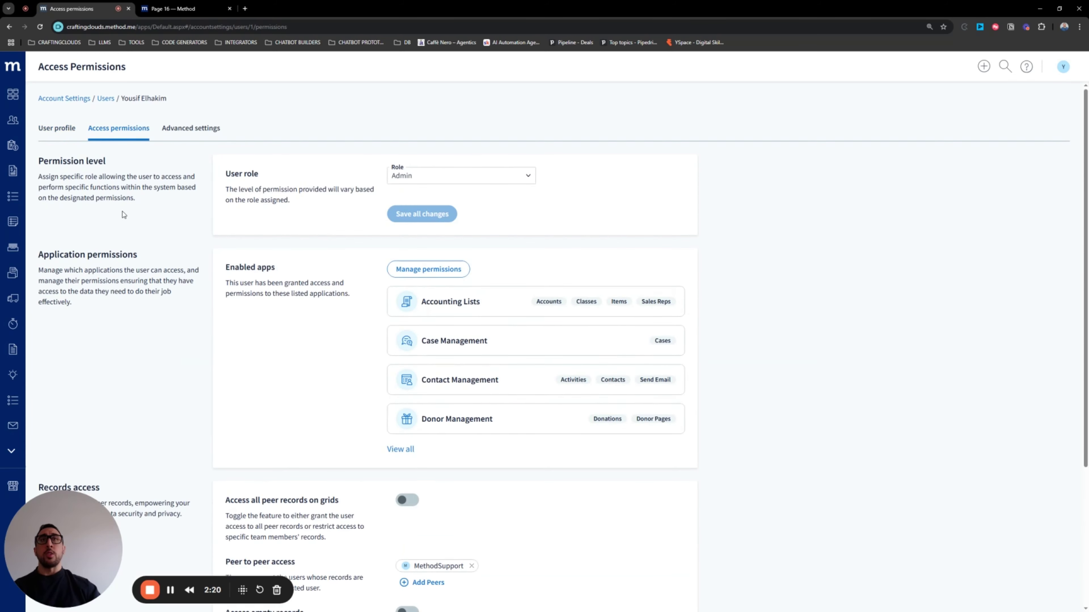
{"action": "left_click_drag", "start_coordinate": [90, 516], "coordinate": [856, 509]}
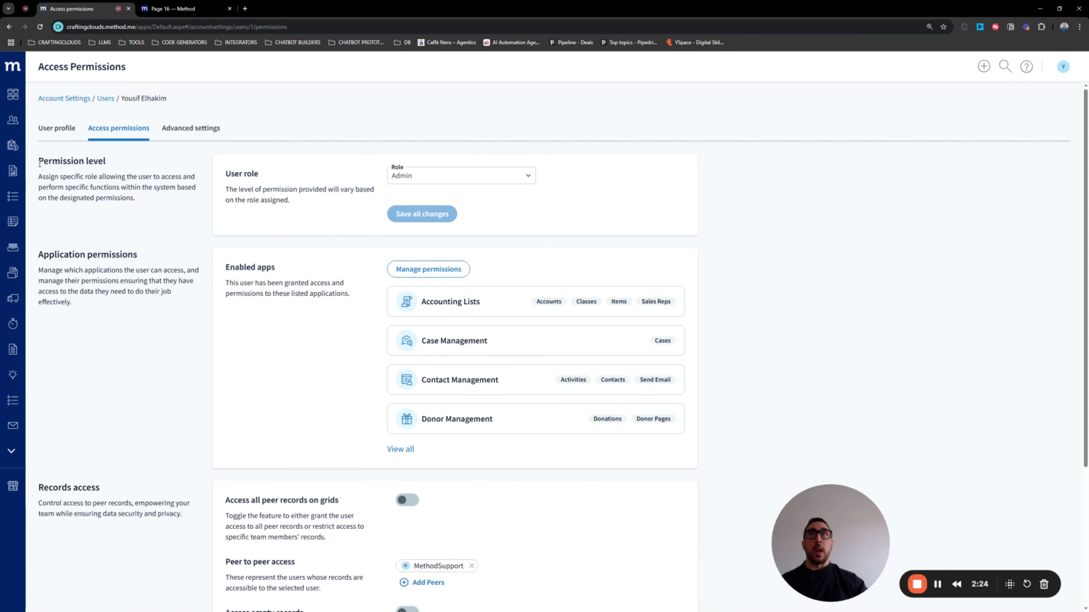
{"action": "left_click_drag", "start_coordinate": [40, 162], "coordinate": [105, 162]}
{"action": "left_click", "coordinate": [1078, 27]}
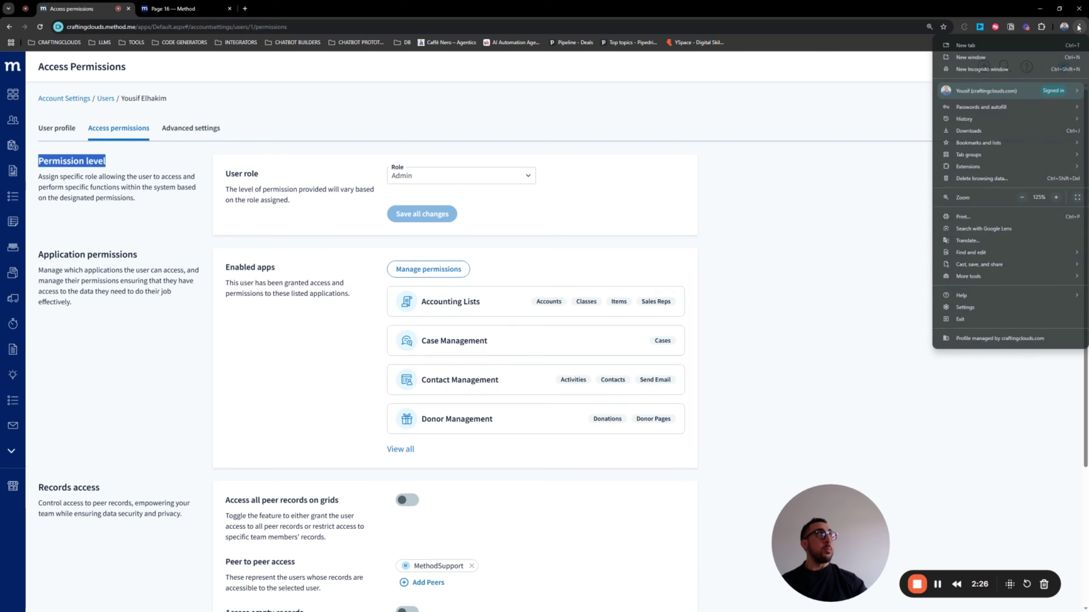
{"action": "left_click", "coordinate": [1056, 198]}
{"action": "left_click", "coordinate": [516, 163]}
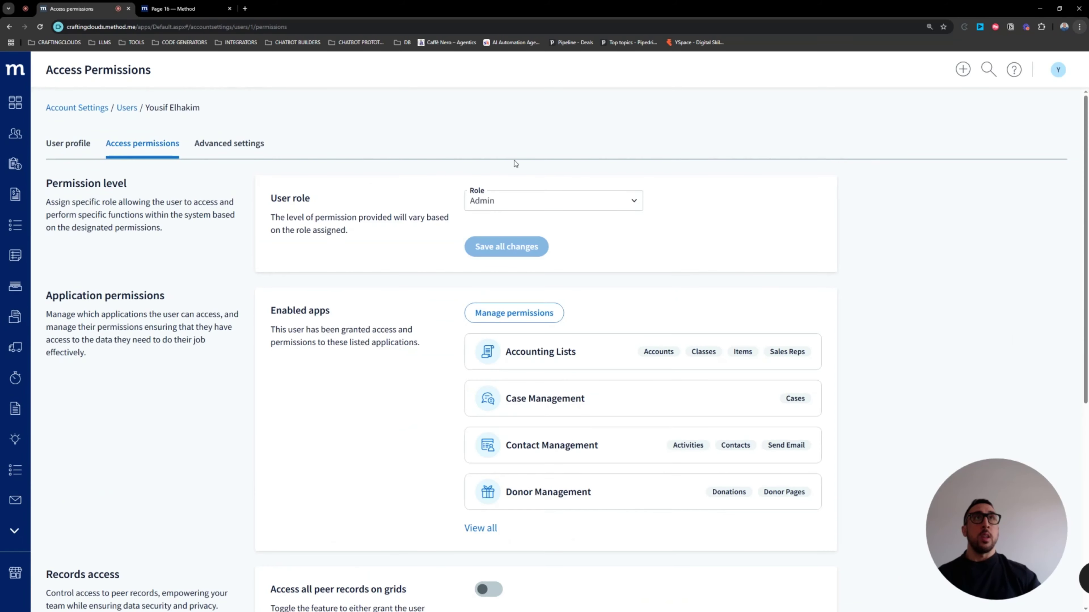
Review the Permission level, Application permissions and Records access sections of the user's access permissions.
{"action": "left_click_drag", "start_coordinate": [44, 183], "coordinate": [141, 179]}
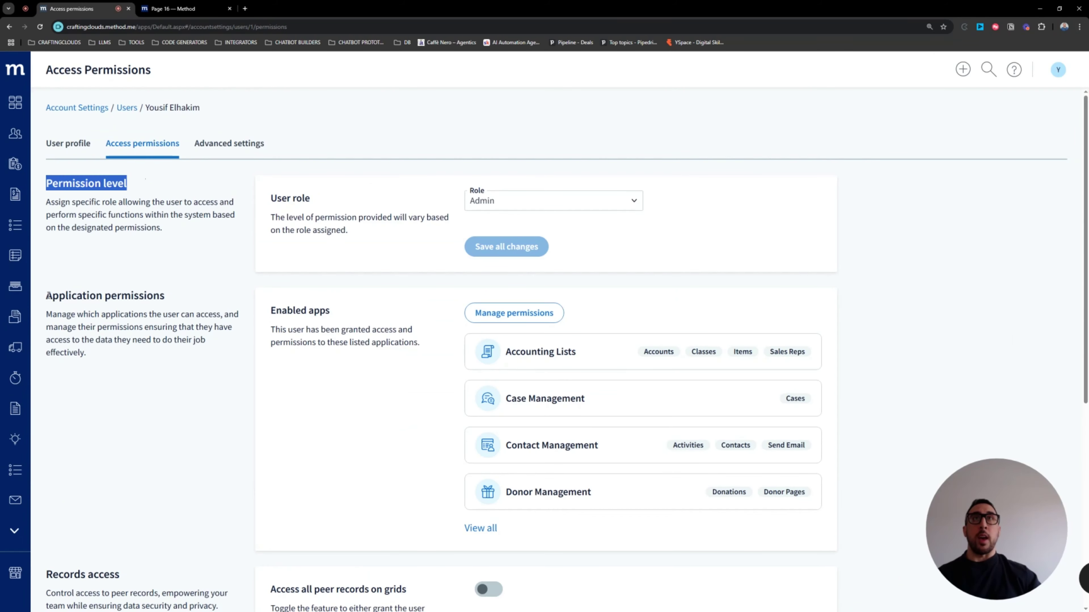
{"action": "left_click_drag", "start_coordinate": [46, 296], "coordinate": [167, 290]}
{"action": "scroll", "coordinate": [166, 290], "scroll_direction": "down", "scroll_amount": 4}
{"action": "left_click_drag", "start_coordinate": [44, 404], "coordinate": [141, 418]}
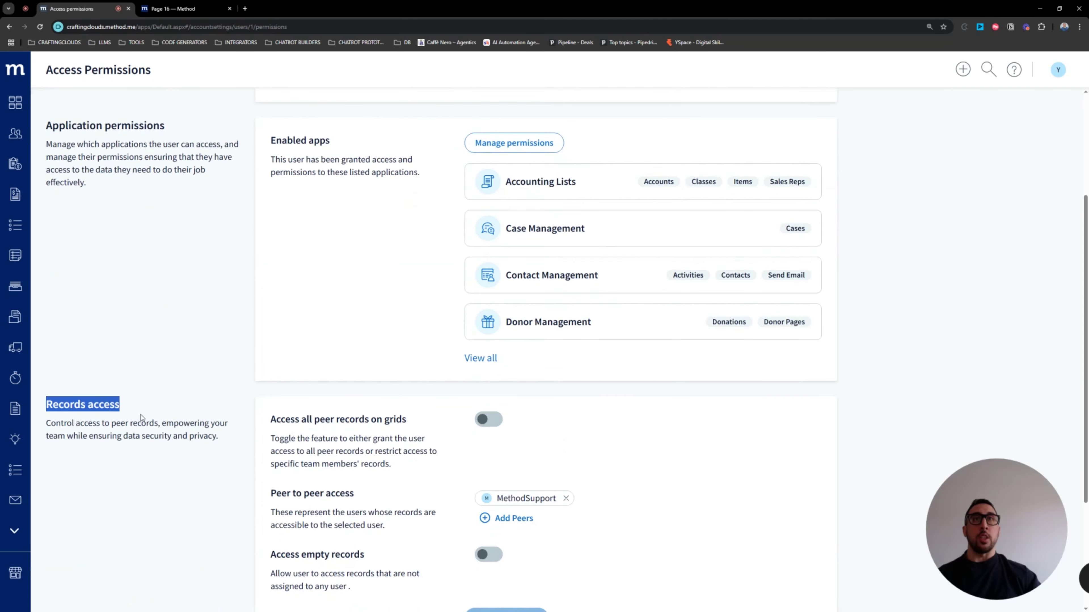
{"action": "scroll", "coordinate": [148, 270], "scroll_direction": "up", "scroll_amount": 4}
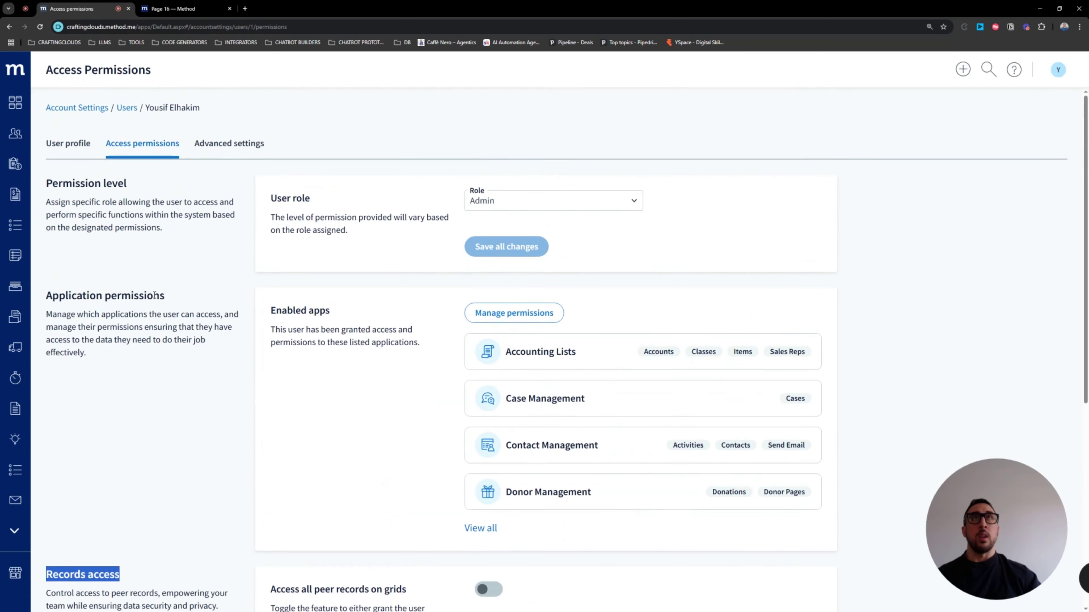
{"action": "left_click_drag", "start_coordinate": [47, 180], "coordinate": [159, 185]}
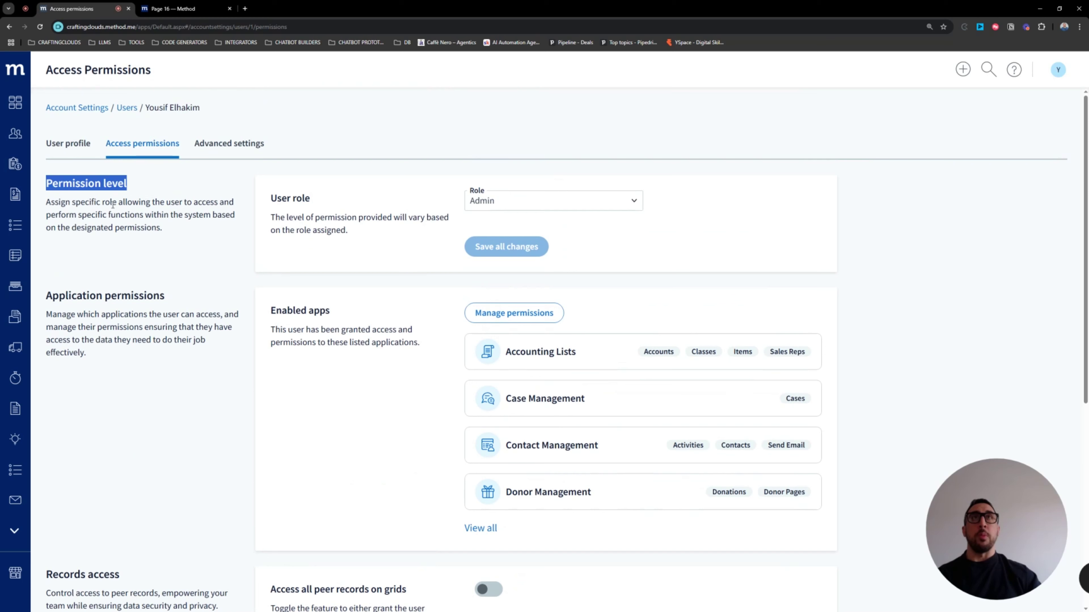
Review the available user roles and change the user's role from Admin to Customizer without saving.
{"action": "left_click", "coordinate": [633, 201]}
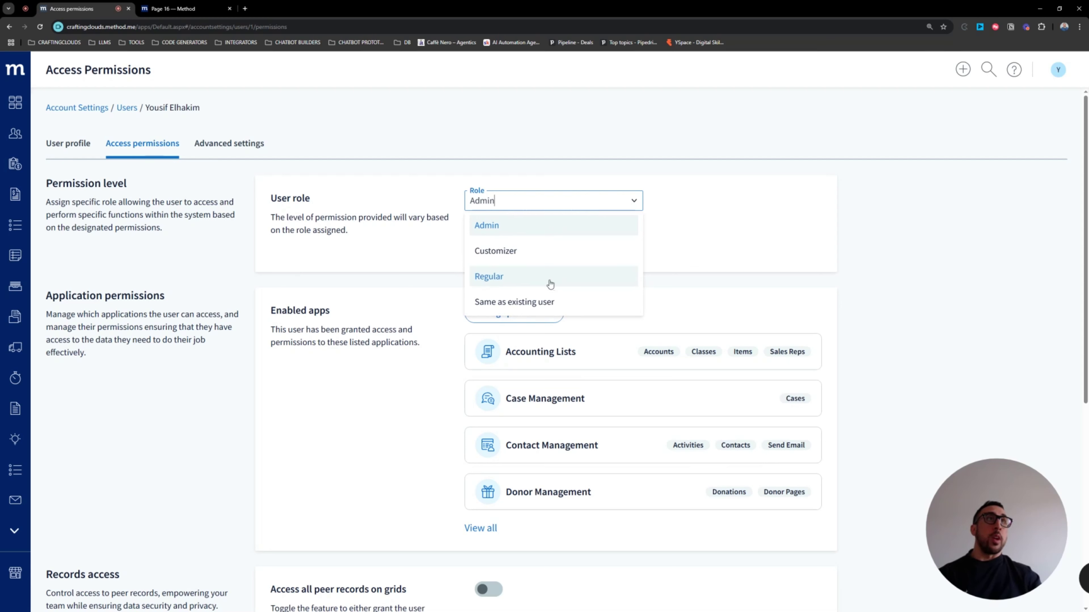
{"action": "left_click", "coordinate": [493, 228]}
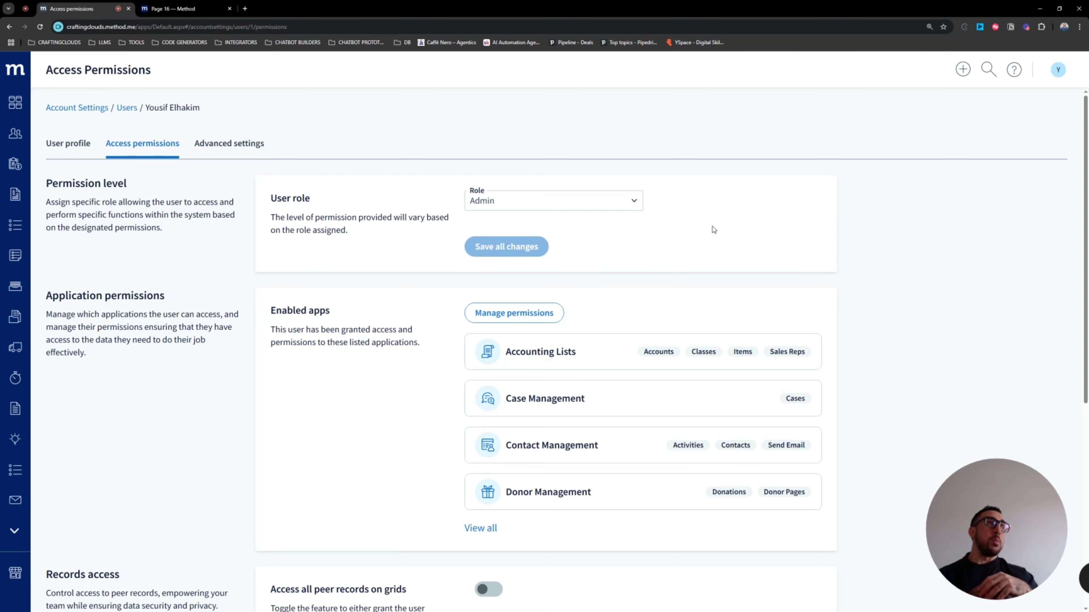
{"action": "left_click", "coordinate": [634, 203]}
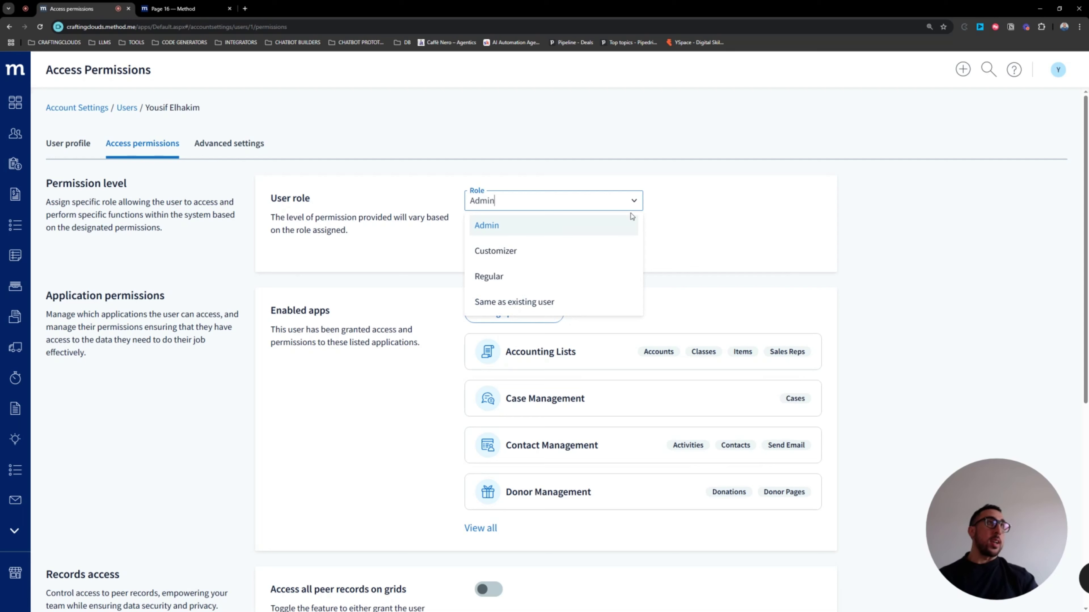
{"action": "left_click", "coordinate": [488, 251]}
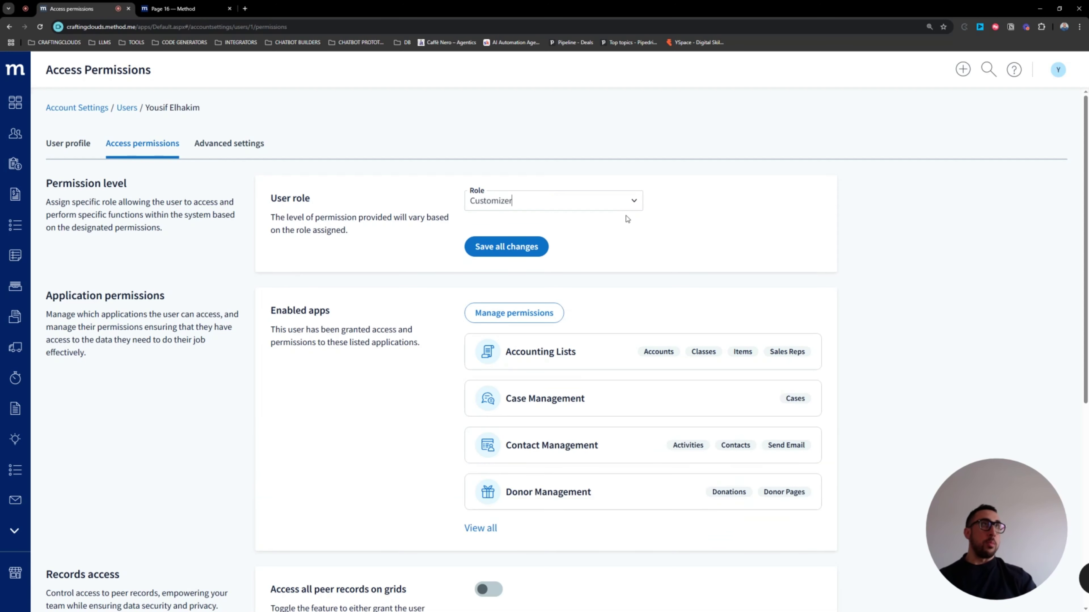
Change the user's role to Regular without saving, and briefly check the account menu.
{"action": "left_click", "coordinate": [632, 200]}
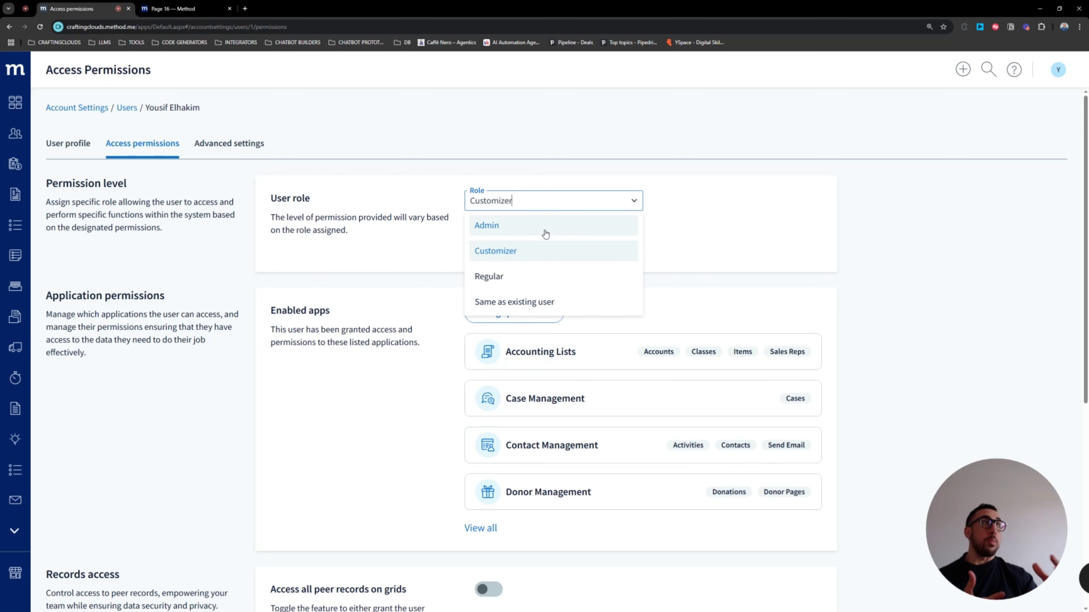
{"action": "left_click", "coordinate": [510, 277]}
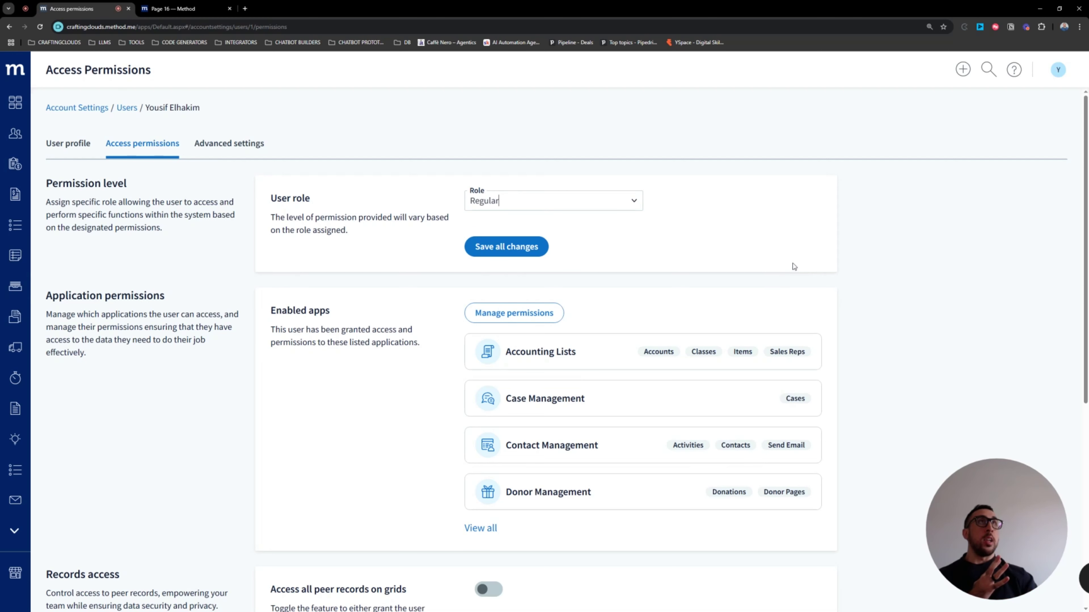
{"action": "left_click", "coordinate": [1057, 72]}
{"action": "left_click", "coordinate": [1057, 72]}
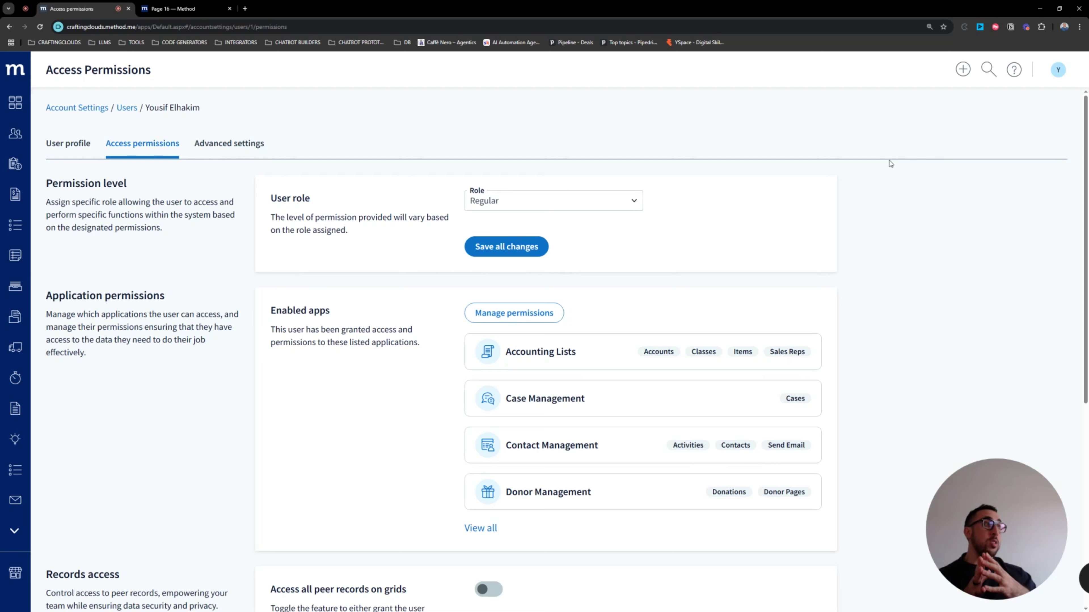
Compare the role options available for the user, keeping Regular selected.
{"action": "left_click", "coordinate": [598, 192]}
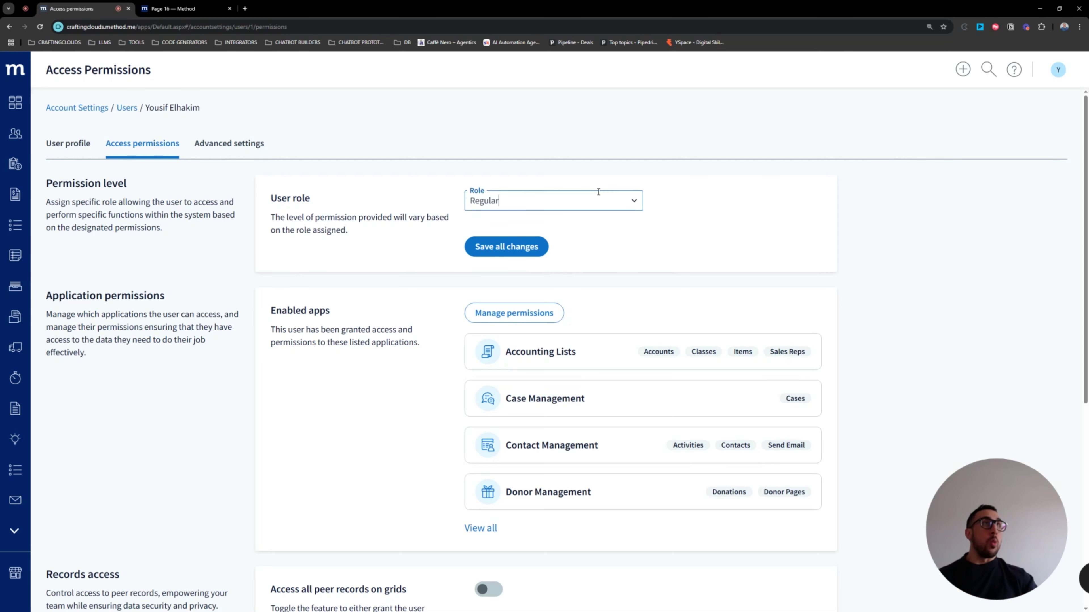
{"action": "left_click", "coordinate": [634, 202]}
{"action": "left_click", "coordinate": [687, 217]}
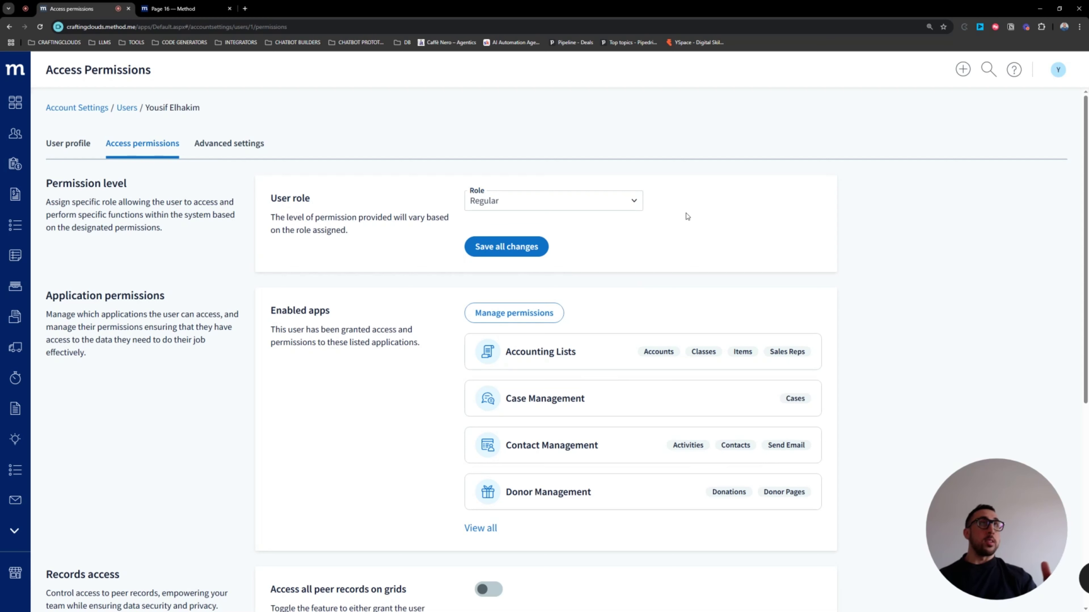
{"action": "left_click", "coordinate": [628, 204]}
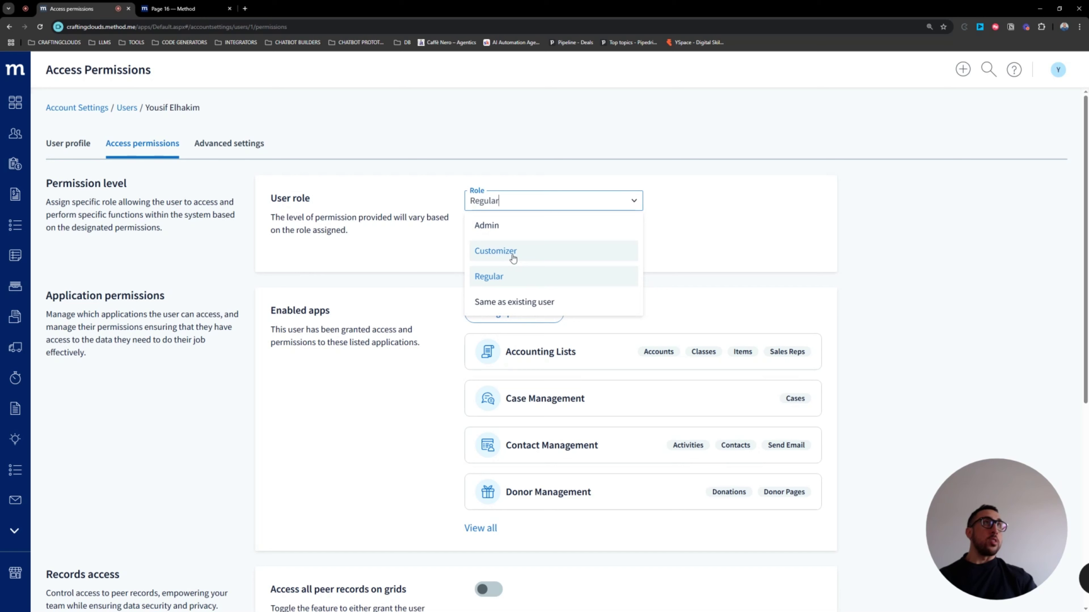
{"action": "left_click", "coordinate": [423, 259]}
{"action": "left_click", "coordinate": [630, 203]}
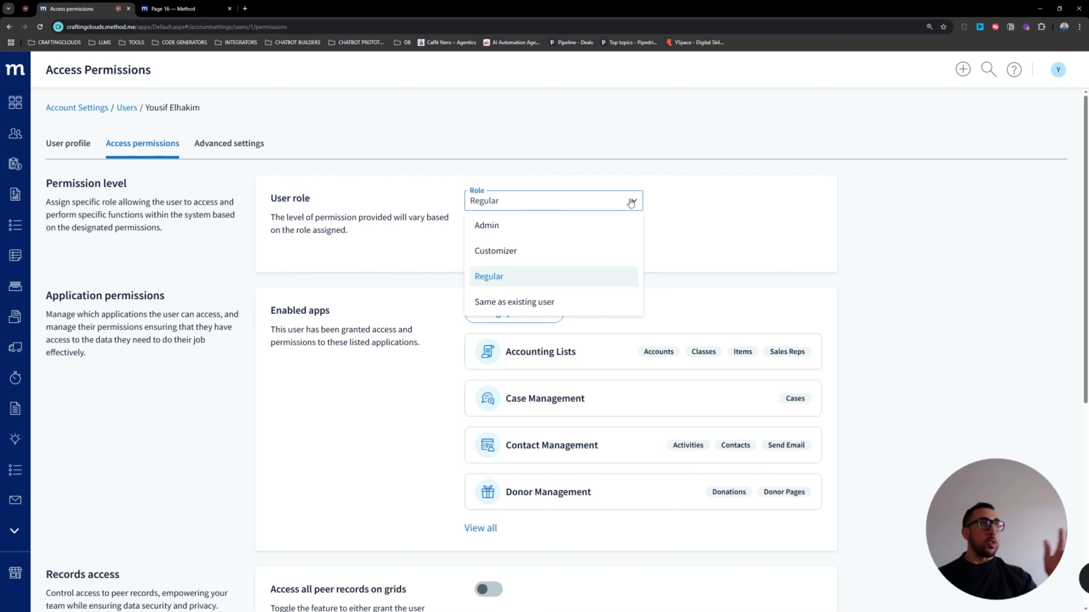
{"action": "left_click", "coordinate": [543, 277]}
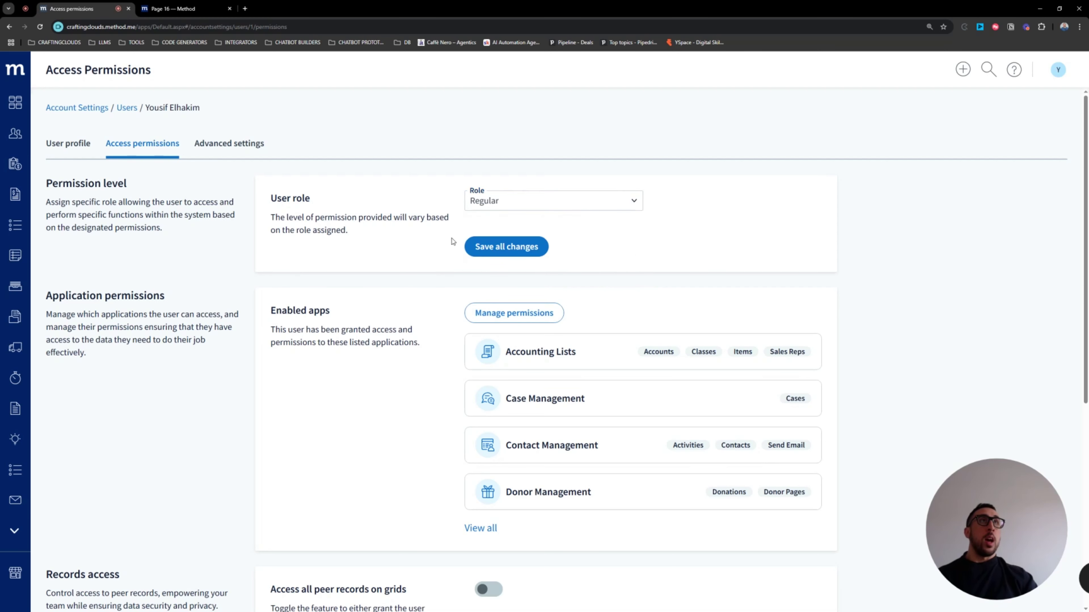
Set the user's role to Same as existing user and view which users can be copied from, selecting none.
{"action": "left_click", "coordinate": [635, 204]}
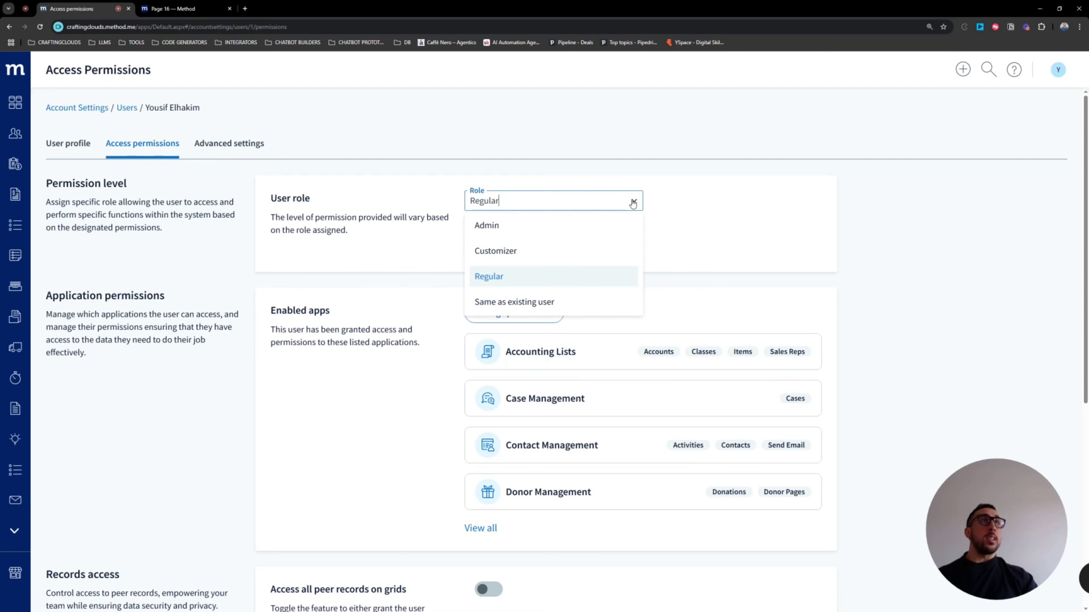
{"action": "left_click", "coordinate": [519, 303]}
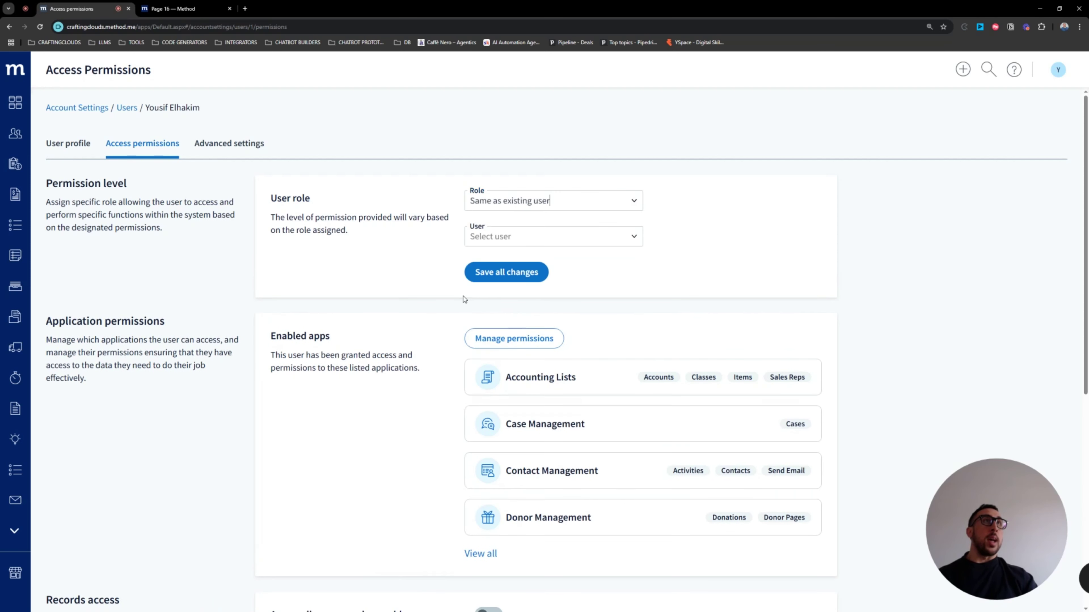
{"action": "left_click", "coordinate": [629, 237]}
{"action": "left_click", "coordinate": [397, 250]}
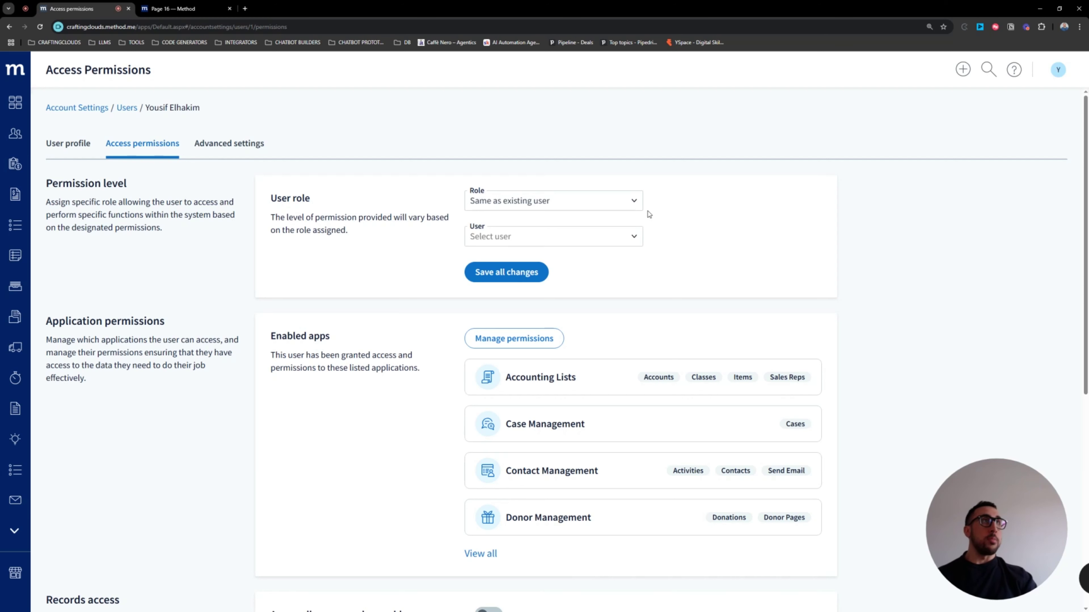
{"action": "left_click", "coordinate": [630, 238]}
{"action": "left_click", "coordinate": [632, 241]}
{"action": "left_click", "coordinate": [632, 241]}
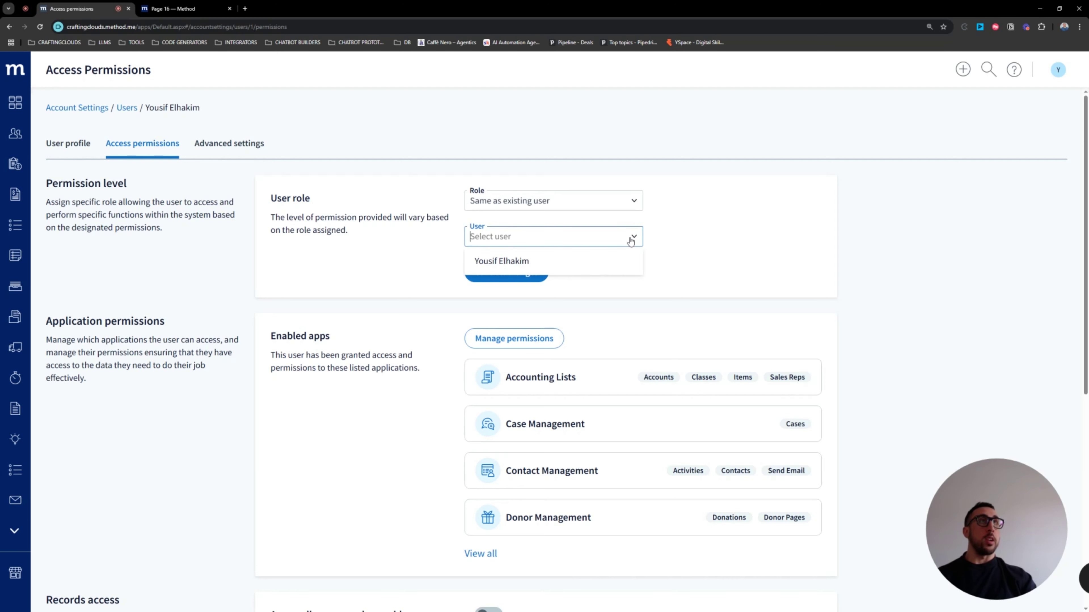
{"action": "left_click", "coordinate": [632, 238]}
Set the user's role back to Admin.
{"action": "left_click", "coordinate": [627, 203]}
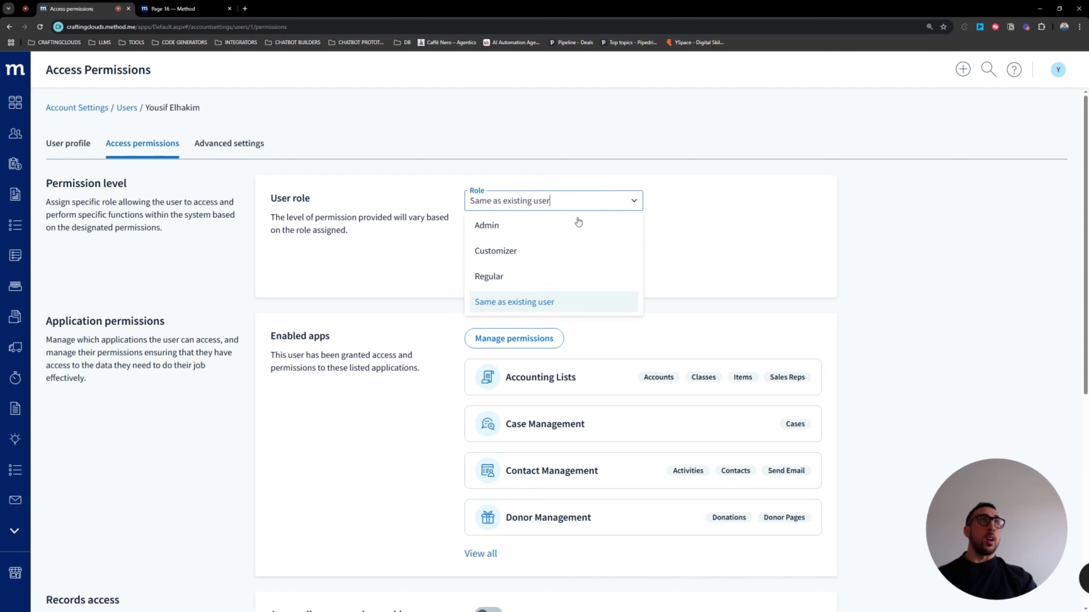
{"action": "left_click", "coordinate": [577, 224]}
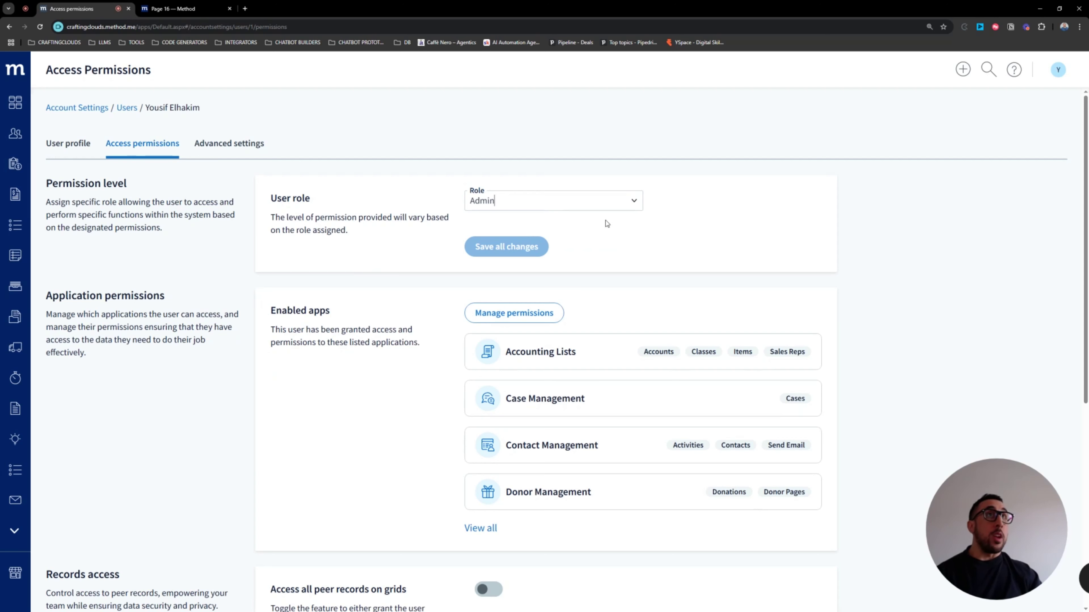
Try the Same as existing user role with an existing user selected as the source, and set the role back to Admin.
{"action": "left_click", "coordinate": [633, 201]}
{"action": "left_click", "coordinate": [509, 302]}
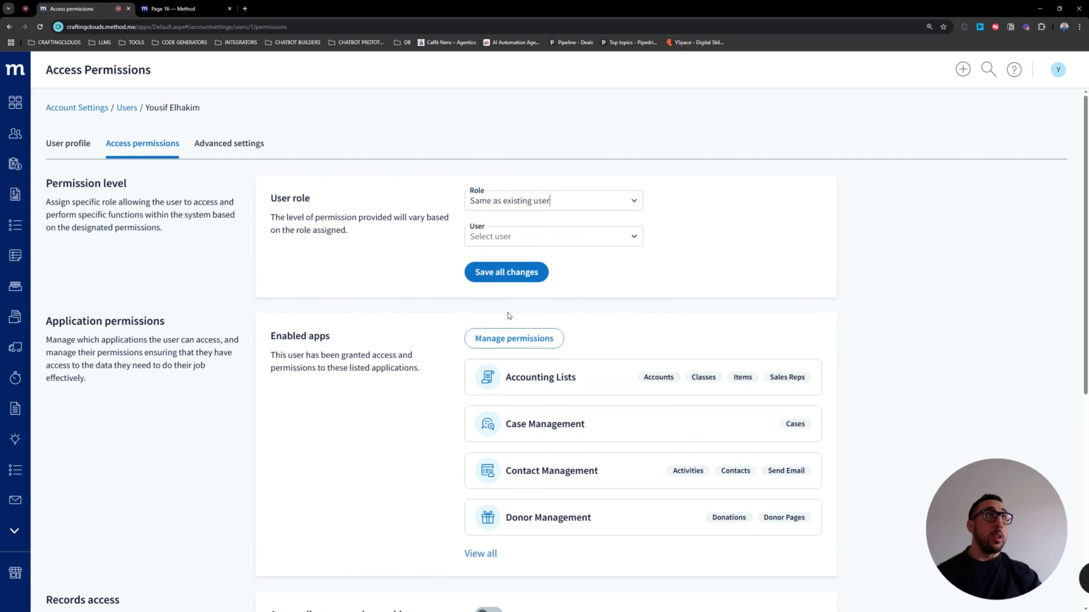
{"action": "left_click", "coordinate": [629, 237]}
{"action": "left_click", "coordinate": [546, 262]}
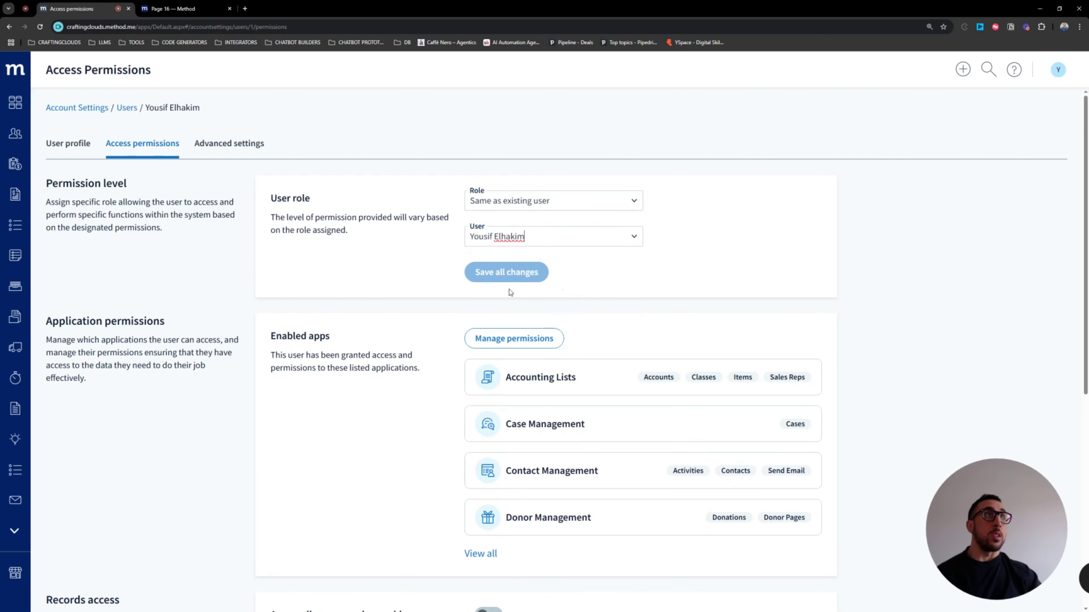
{"action": "left_click", "coordinate": [630, 201]}
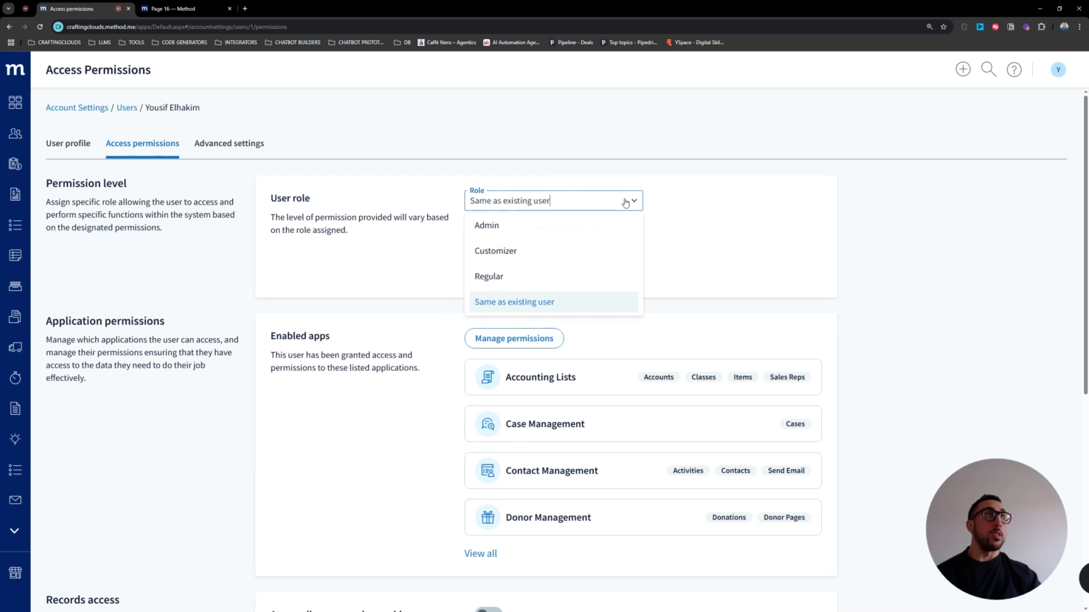
{"action": "left_click", "coordinate": [582, 225]}
Return to the account's users list and start an invitation for new teammates.
{"action": "left_click", "coordinate": [69, 144]}
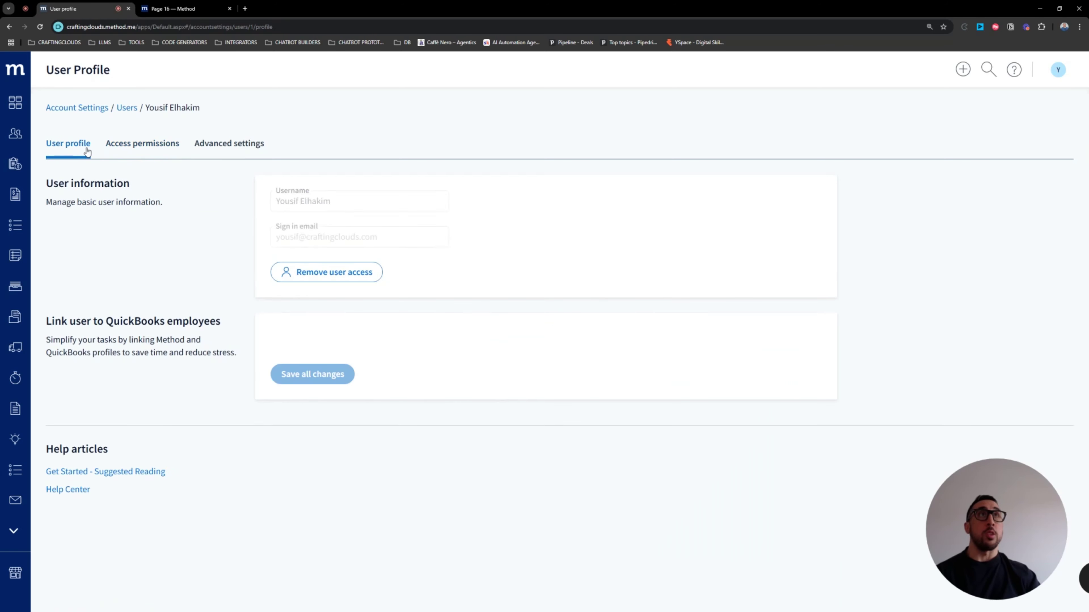
{"action": "left_click", "coordinate": [96, 110]}
{"action": "left_click", "coordinate": [71, 253]}
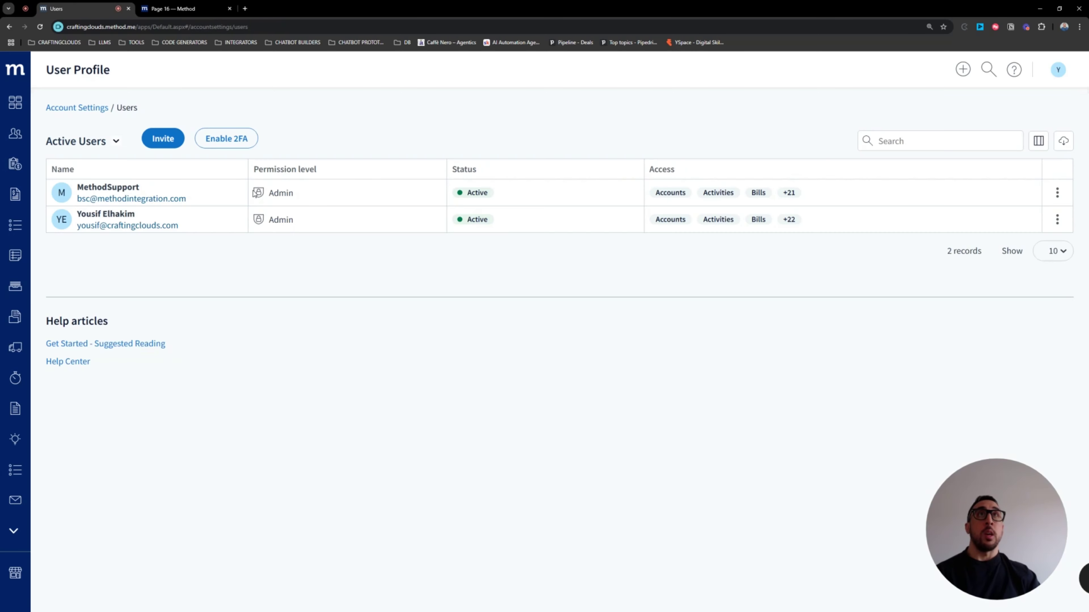
{"action": "left_click", "coordinate": [163, 136]}
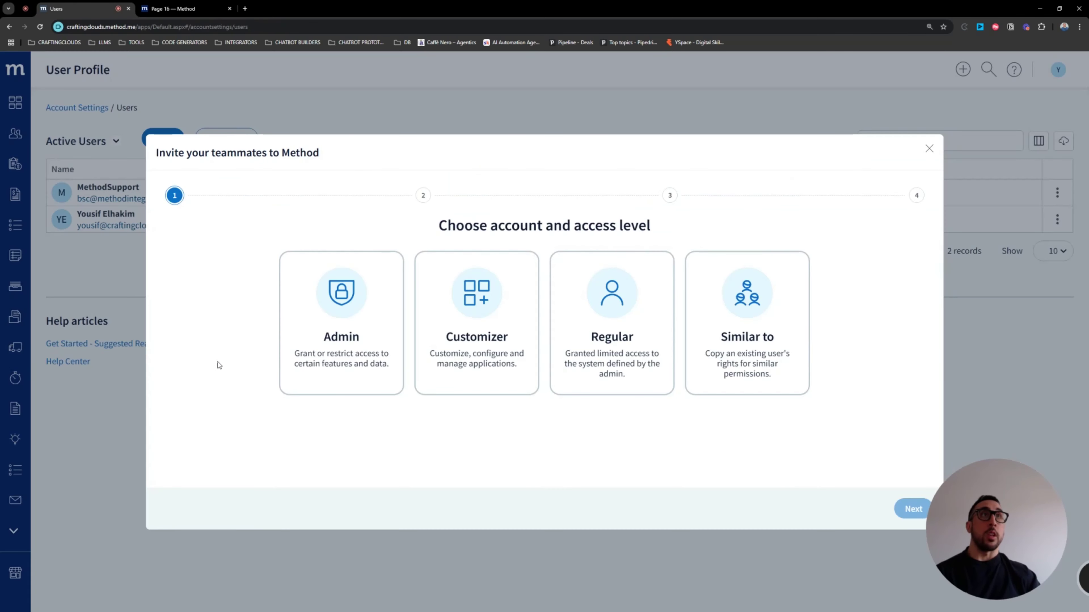
Try the access level choices for the invitation and continue with Admin.
{"action": "left_click", "coordinate": [386, 316]}
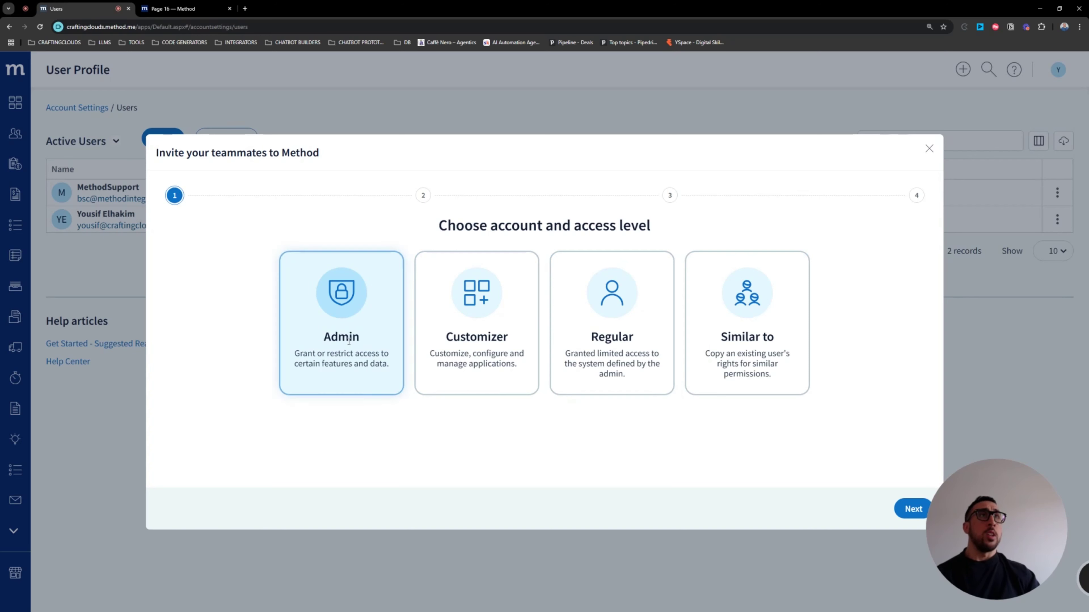
{"action": "left_click", "coordinate": [553, 382]}
{"action": "left_click", "coordinate": [453, 342]}
{"action": "left_click", "coordinate": [368, 334]}
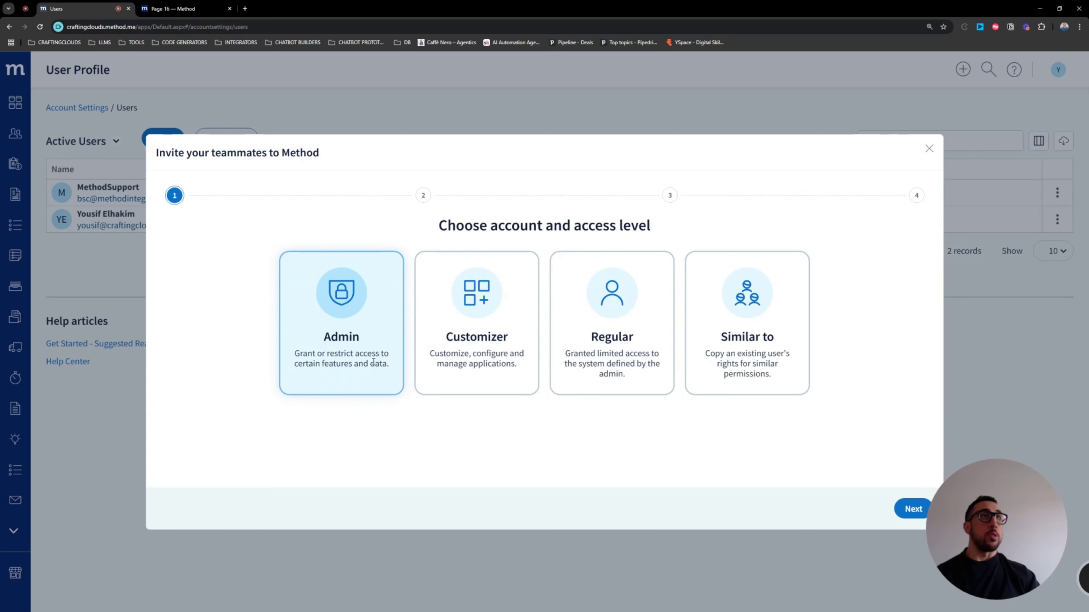
{"action": "left_click", "coordinate": [905, 509]}
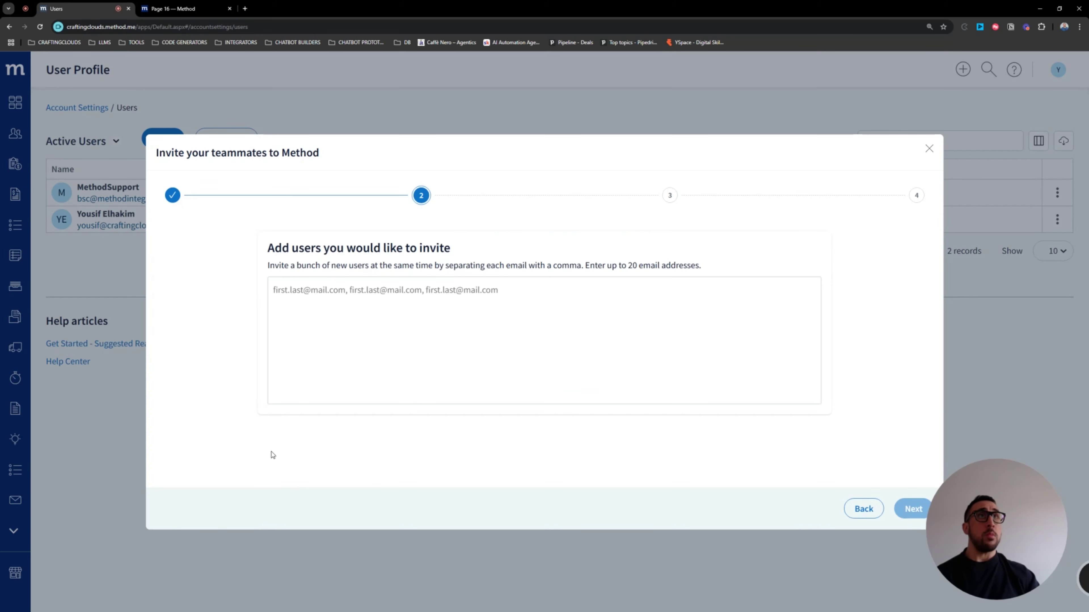
Start entering an invitee's email address, and go back to the access level choice without finishing it.
{"action": "left_click", "coordinate": [279, 291]}
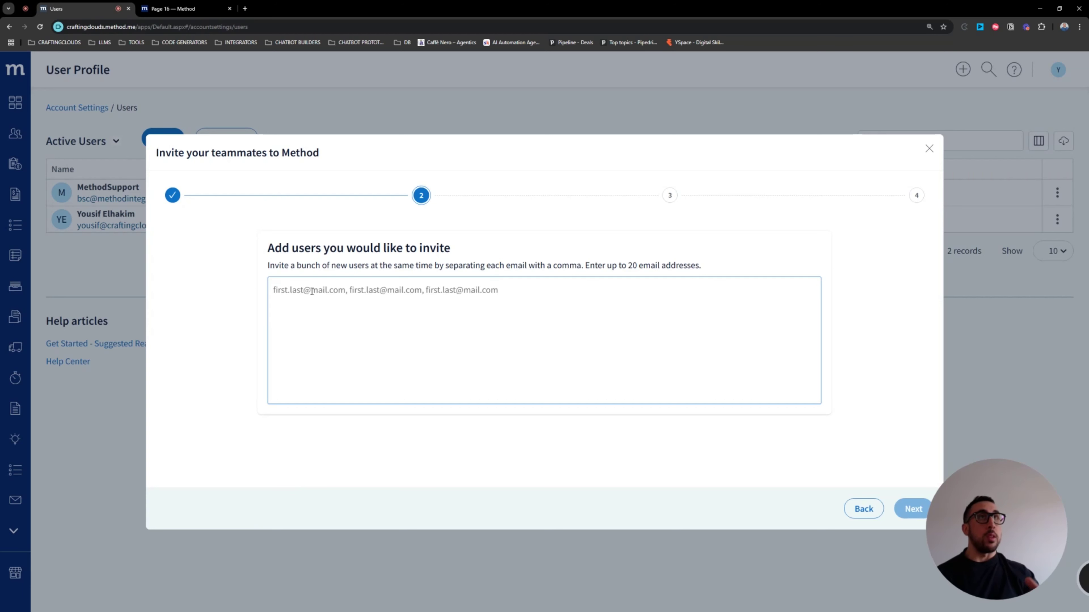
{"action": "type", "text": "yousif@r"}
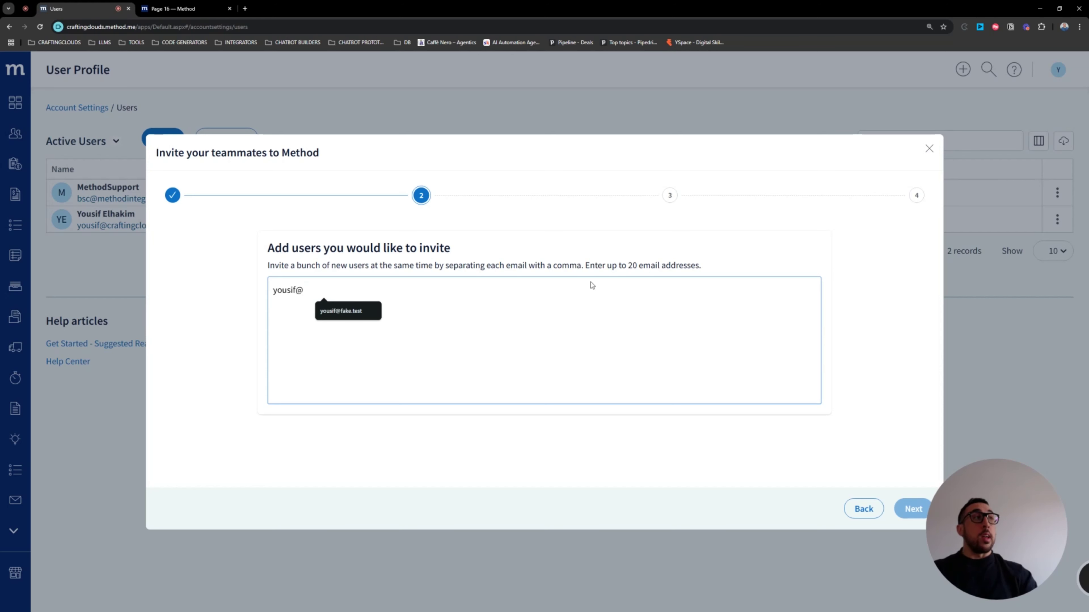
{"action": "left_click", "coordinate": [856, 508]}
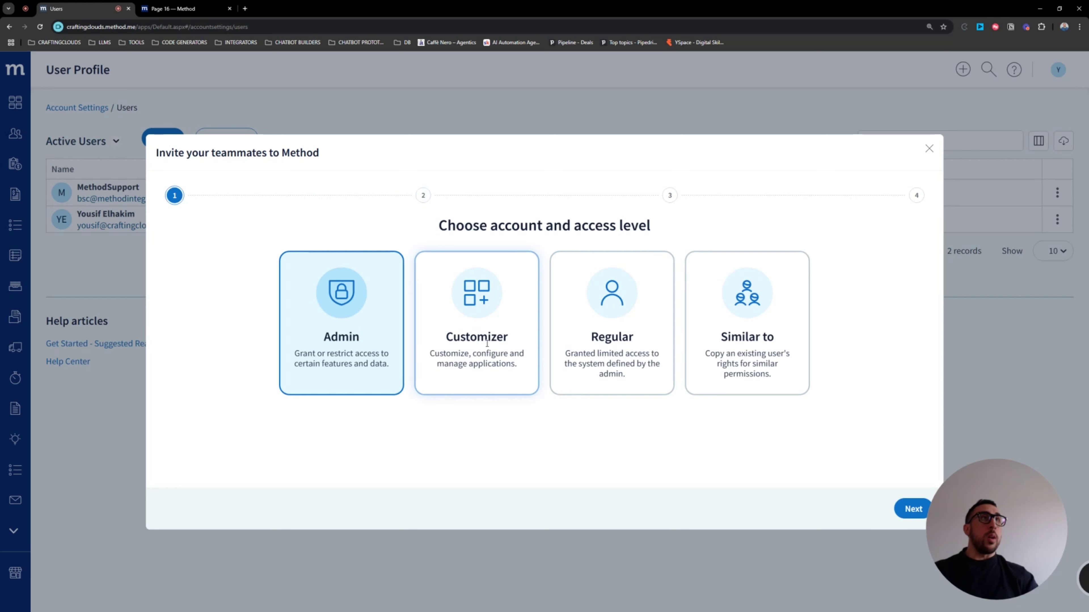
Choose the Regular access level for the invitation and add the first invitee's email address.
{"action": "left_click", "coordinate": [592, 337]}
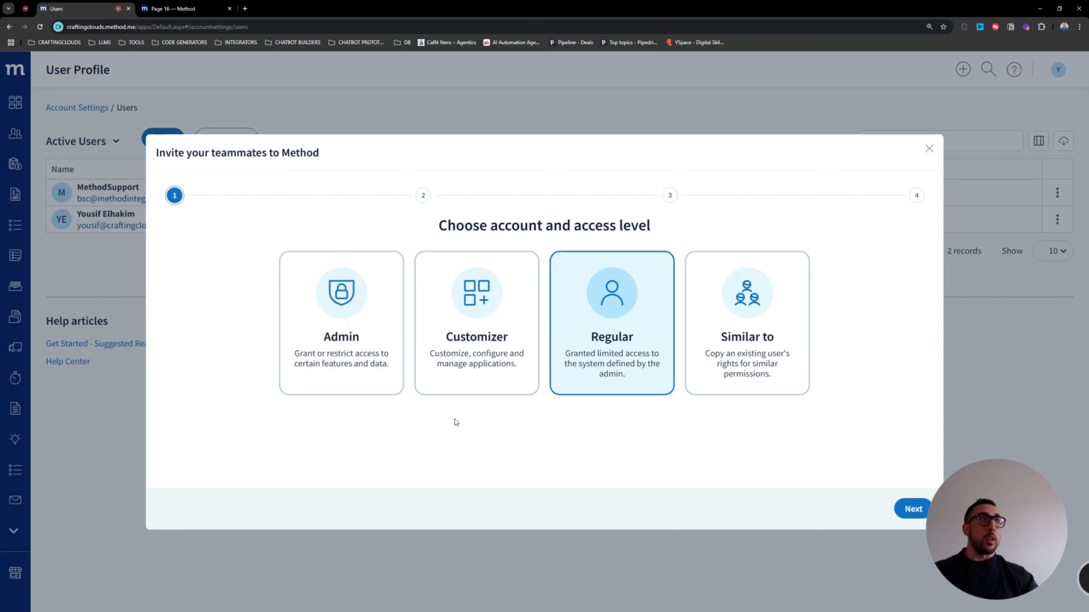
{"action": "left_click", "coordinate": [913, 511]}
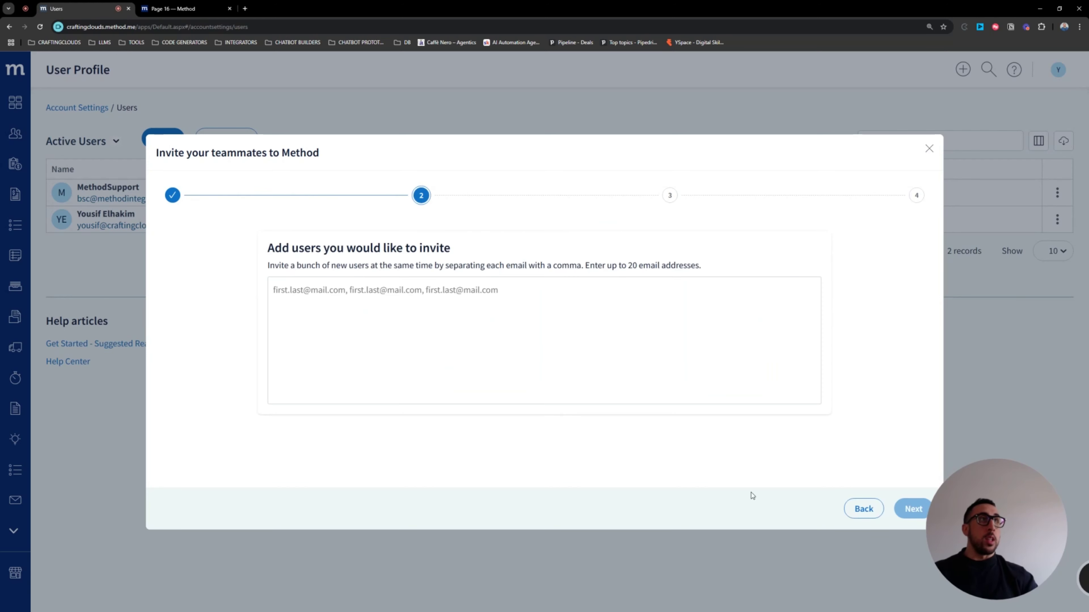
{"action": "left_click", "coordinate": [316, 303]}
{"action": "type", "text": "yousif@fake.test"}
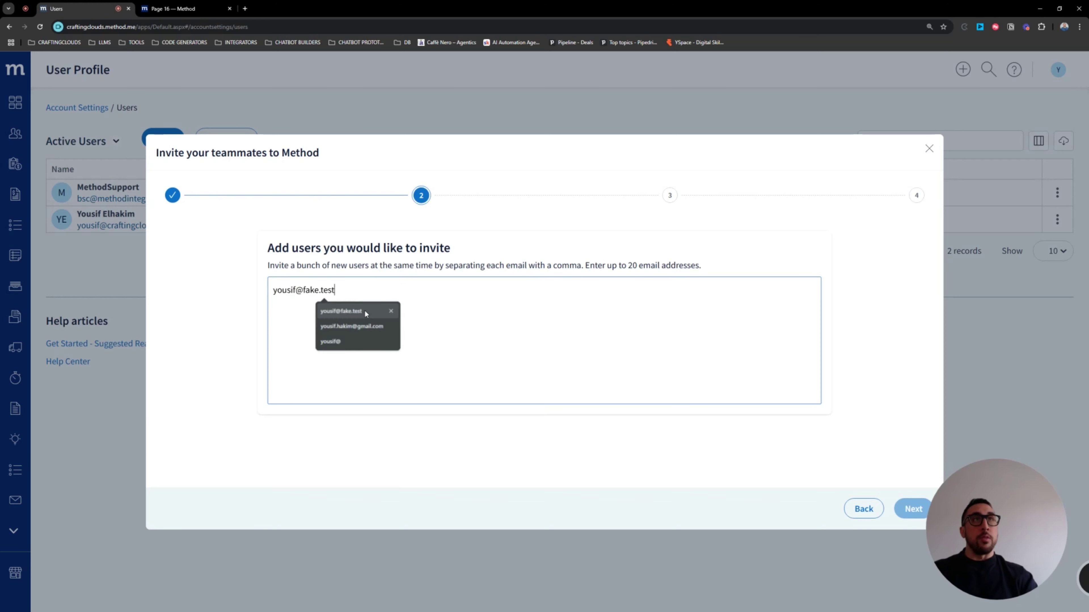
{"action": "left_click", "coordinate": [364, 309]}
{"action": "key", "text": "Return"}
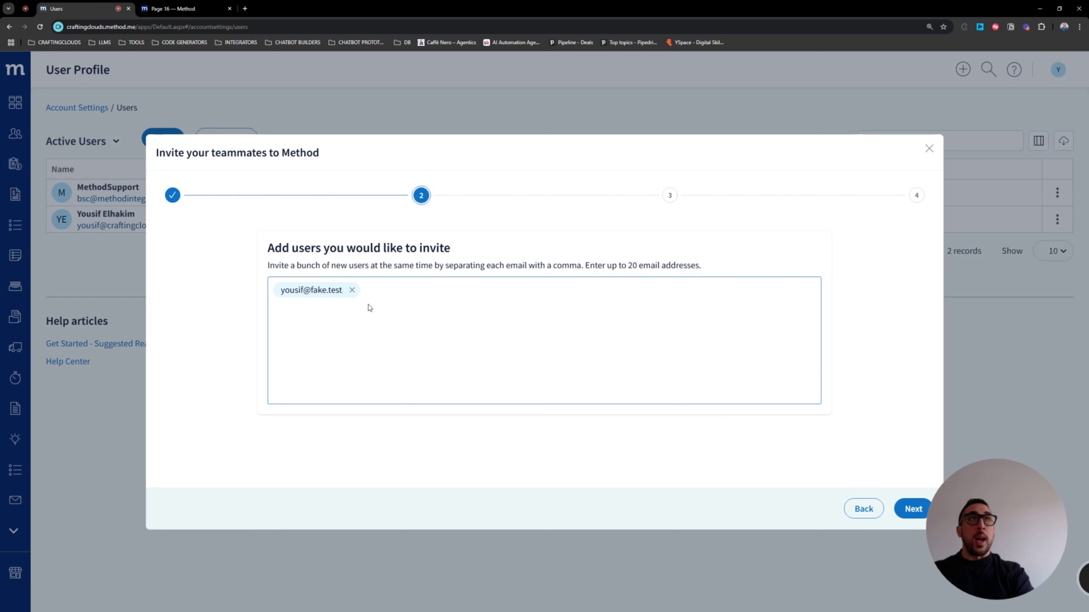
Add a second invitee's email address and continue to the permissions and packages selection.
{"action": "type", "text": "re"}
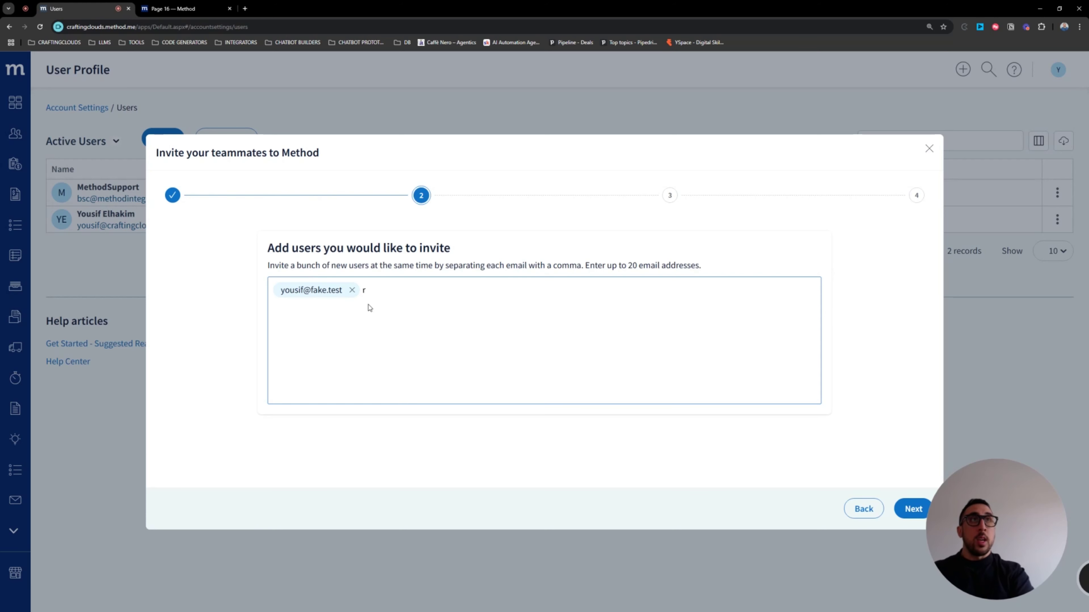
{"action": "key", "text": "BackSpace"}
{"action": "key", "text": "BackSpace"}
{"action": "type", "text": "john@t"}
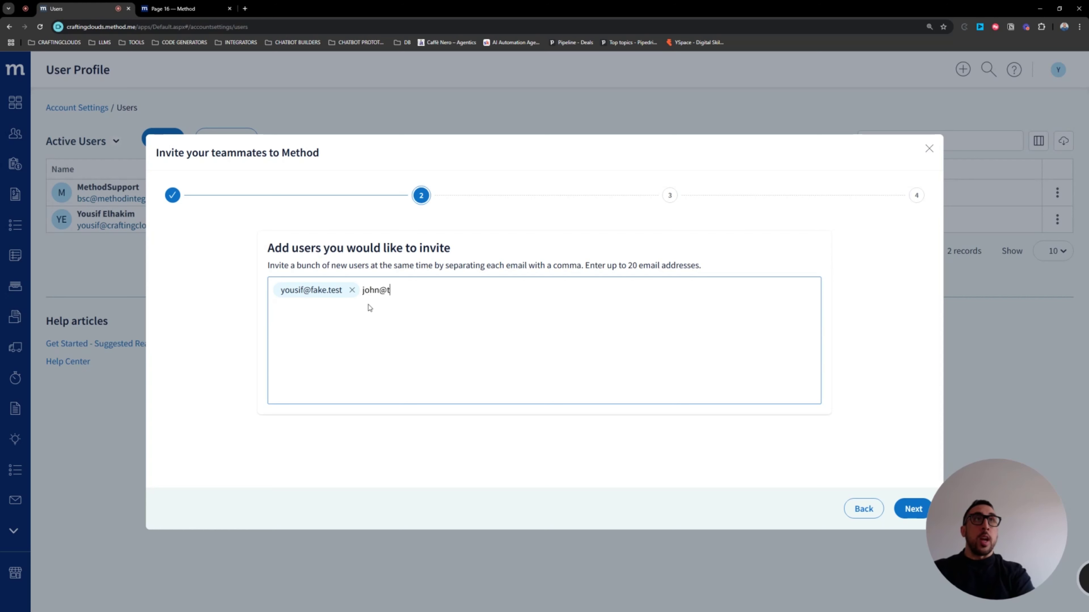
{"action": "type", "text": "est.fake"}
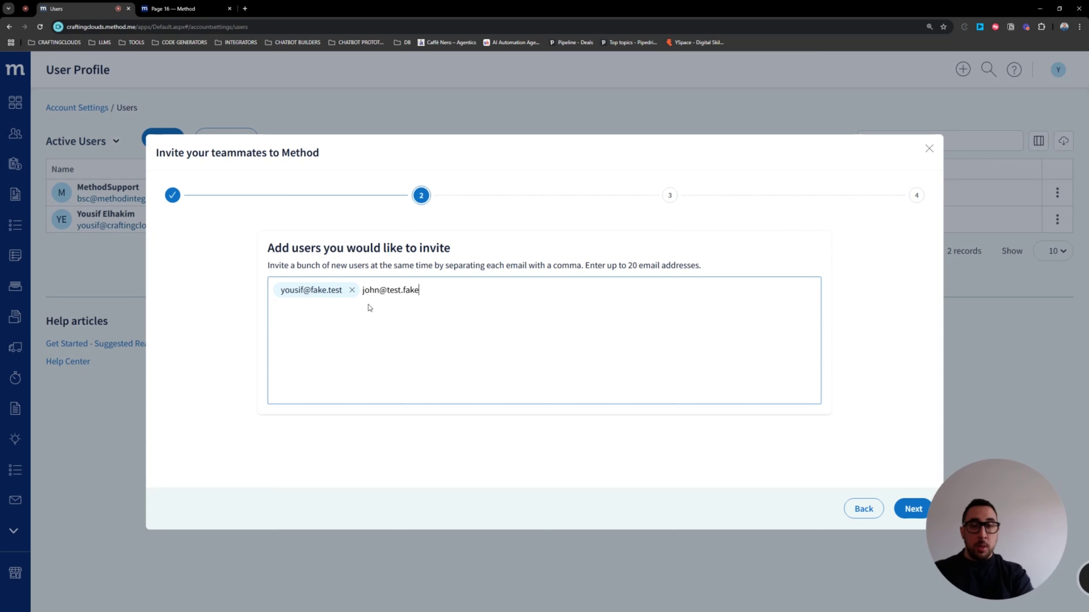
{"action": "type", "text": ","}
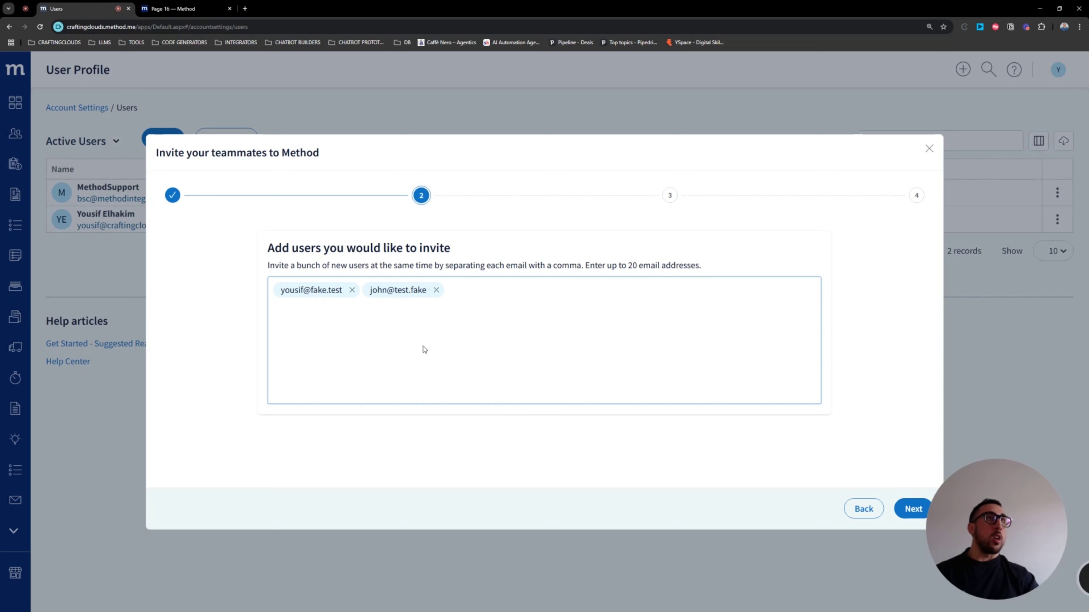
{"action": "left_click", "coordinate": [913, 509]}
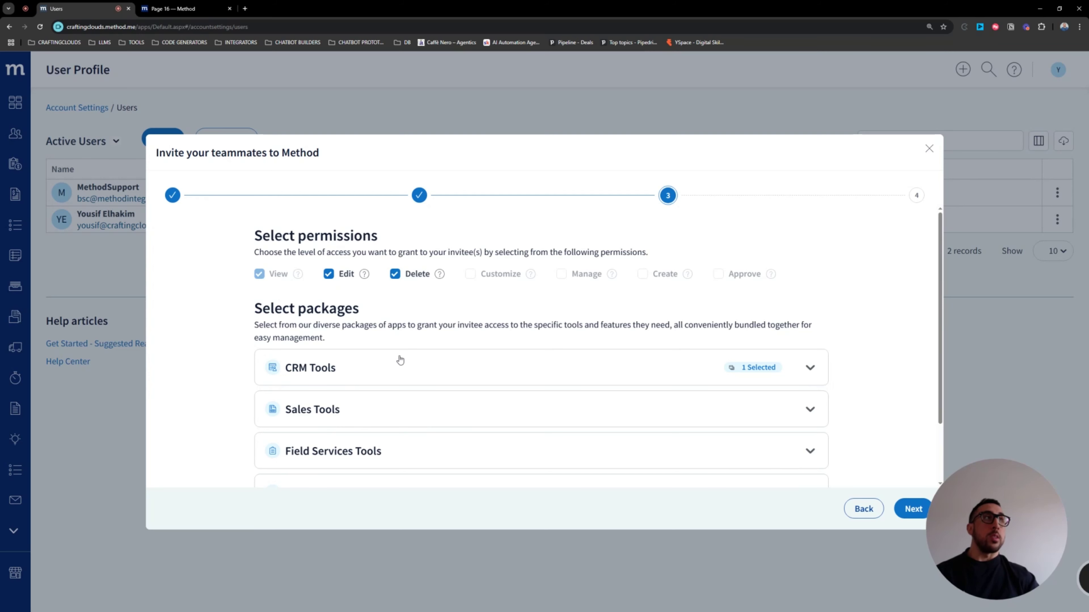
Expand the CRM Tools packages and review the apps offered in them.
{"action": "left_click", "coordinate": [808, 368]}
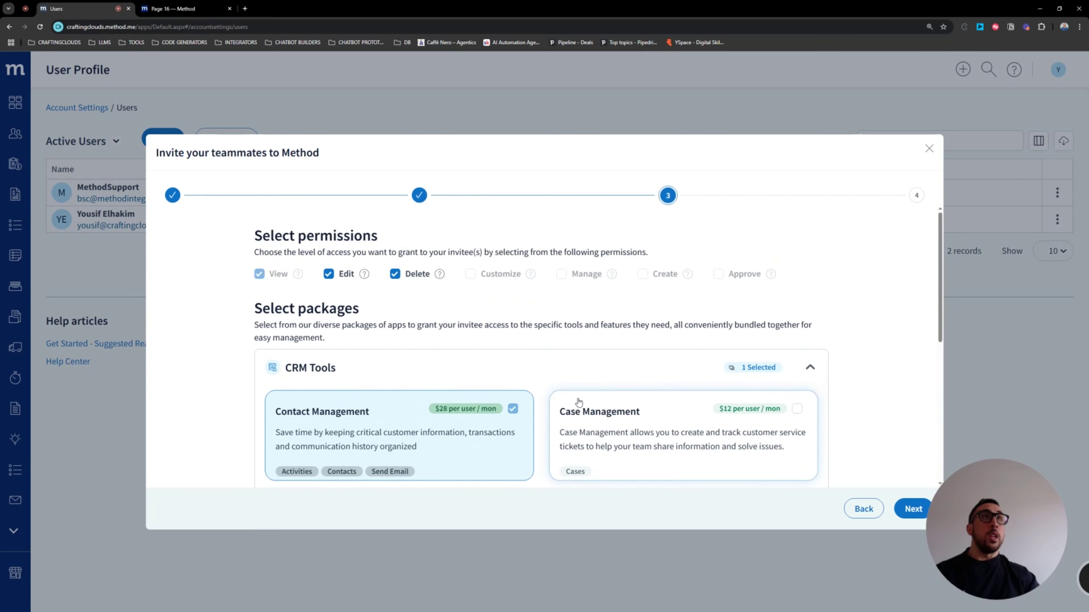
{"action": "scroll", "coordinate": [441, 398], "scroll_direction": "down", "scroll_amount": 5}
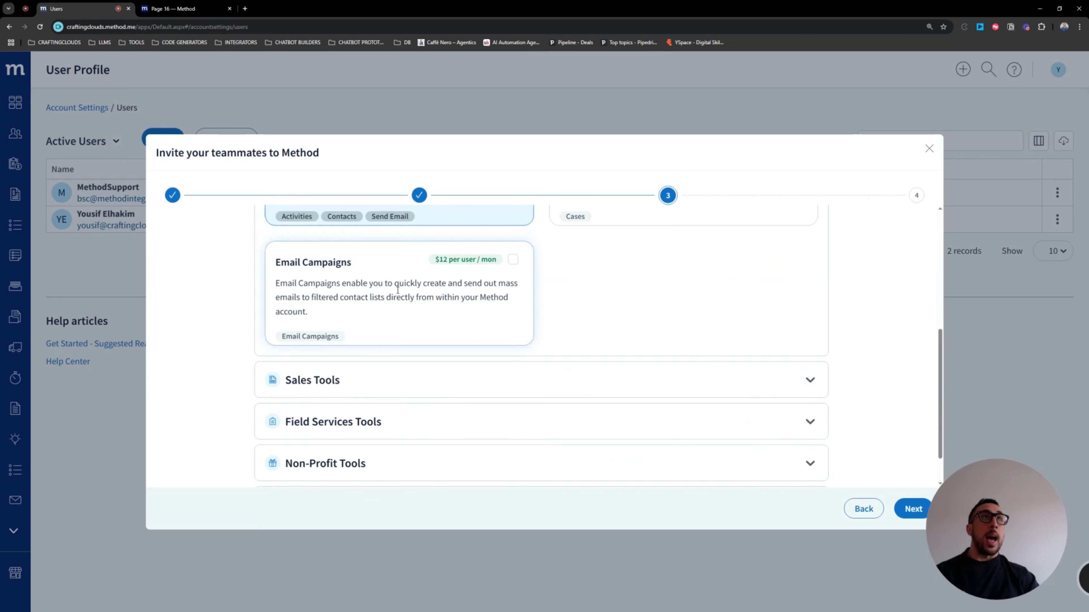
{"action": "scroll", "coordinate": [514, 434], "scroll_direction": "up", "scroll_amount": 5}
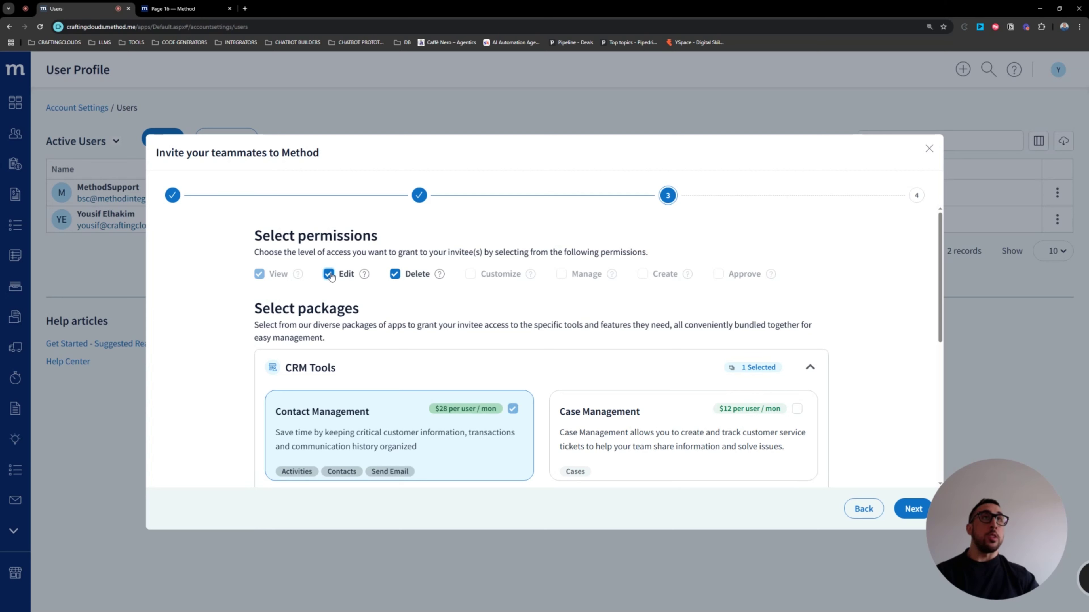
Try view-only access by clearing the Edit and Delete permissions, and enable both again.
{"action": "left_click", "coordinate": [329, 275]}
{"action": "left_click", "coordinate": [328, 275]}
{"action": "left_click", "coordinate": [329, 274]}
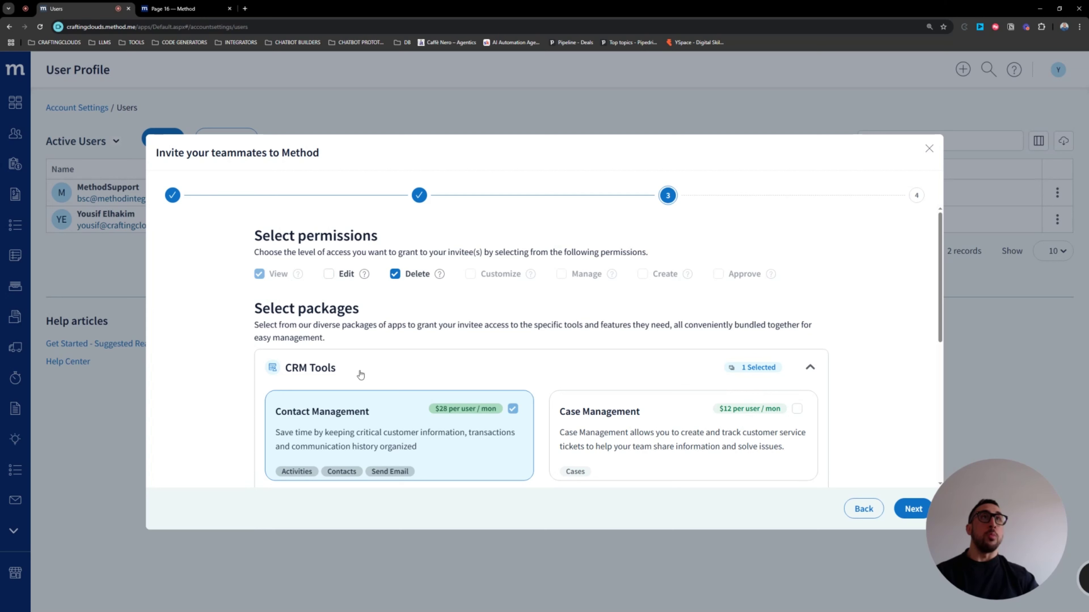
{"action": "left_click", "coordinate": [395, 276]}
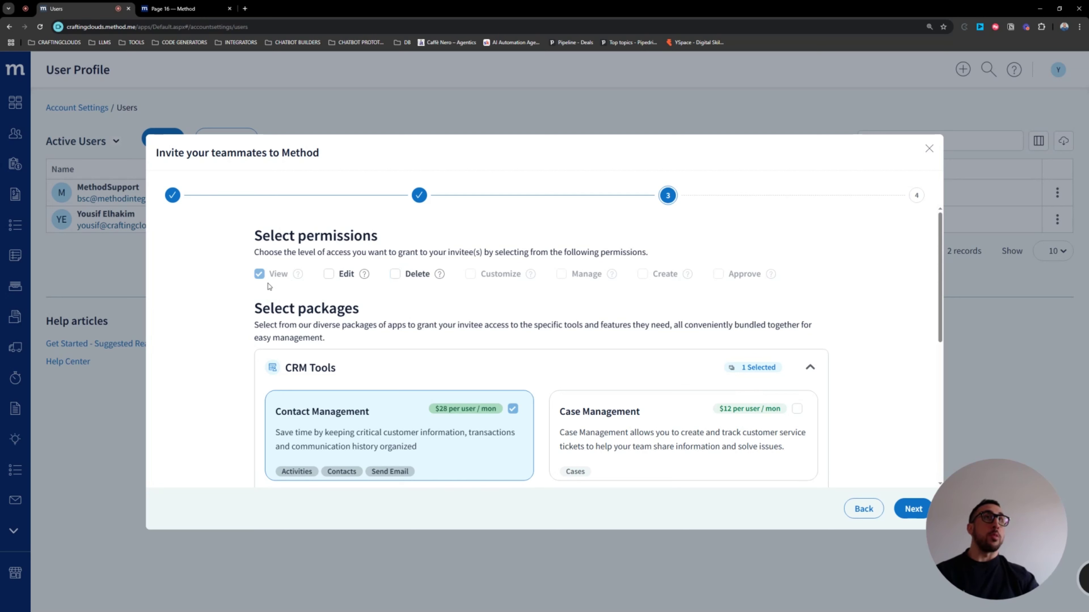
{"action": "left_click", "coordinate": [328, 275]}
{"action": "left_click", "coordinate": [395, 279]}
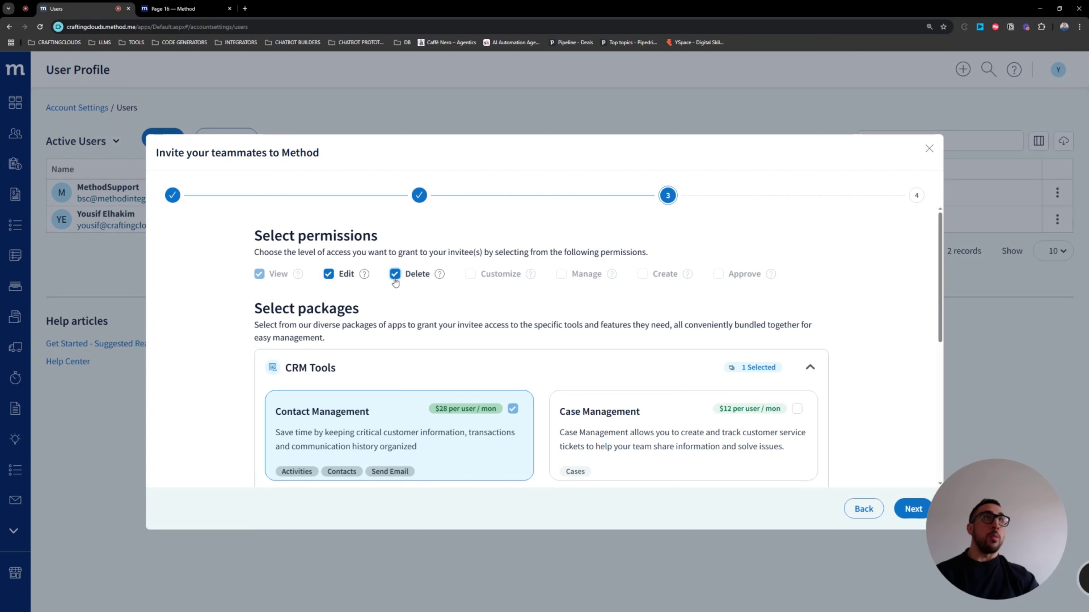
Try different combinations of the Case Management and Email Campaigns packages under CRM Tools, ending with both deselected.
{"action": "scroll", "coordinate": [473, 339], "scroll_direction": "down", "scroll_amount": 2}
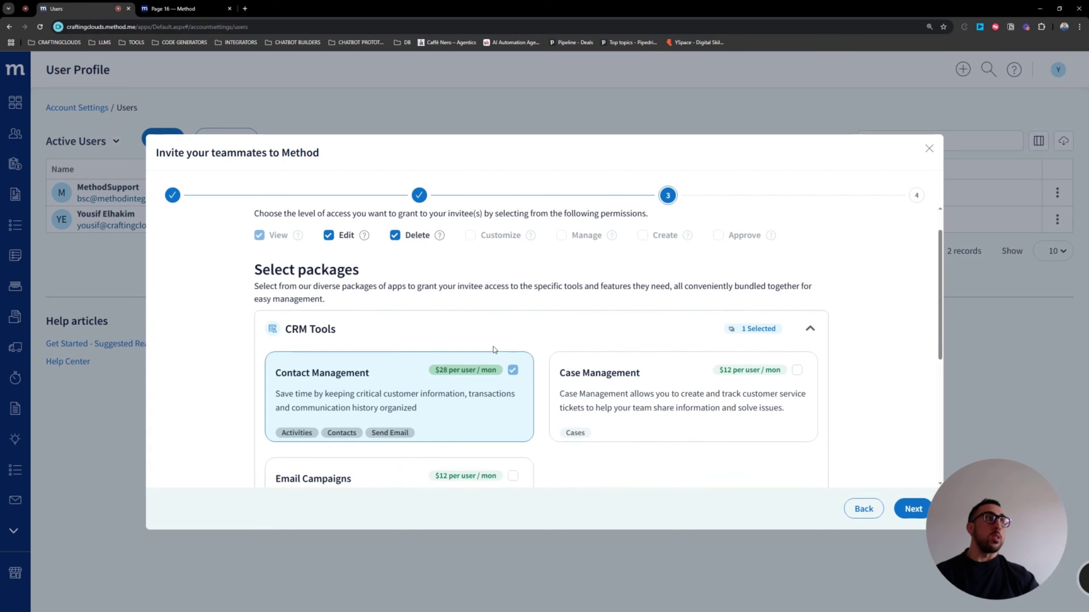
{"action": "scroll", "coordinate": [435, 343], "scroll_direction": "up", "scroll_amount": 2}
{"action": "scroll", "coordinate": [437, 377], "scroll_direction": "down", "scroll_amount": 5}
{"action": "scroll", "coordinate": [437, 376], "scroll_direction": "up", "scroll_amount": 4}
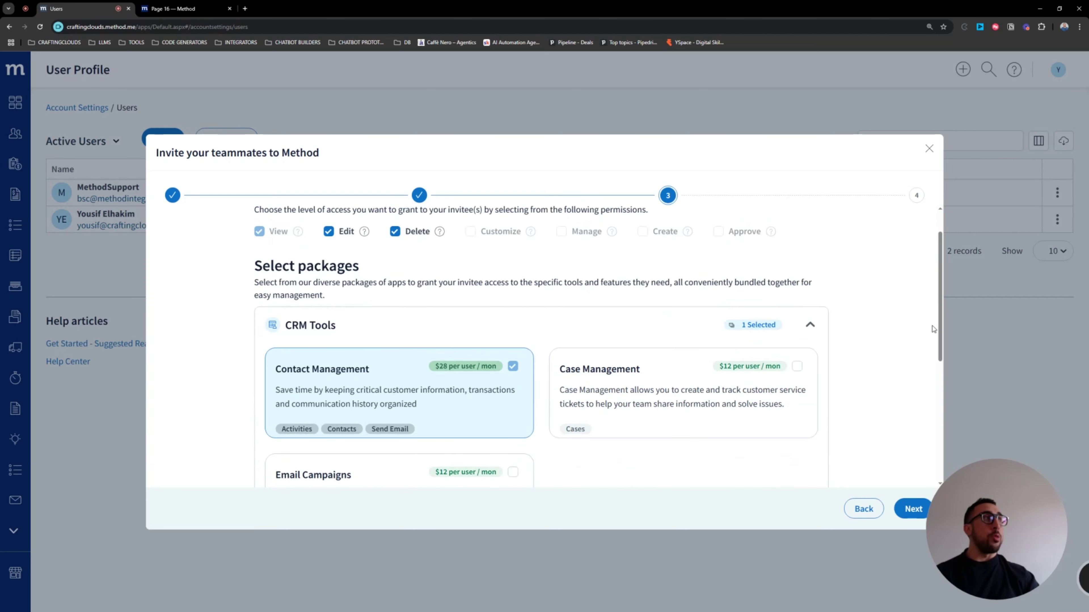
{"action": "left_click_drag", "start_coordinate": [939, 330], "coordinate": [946, 357]}
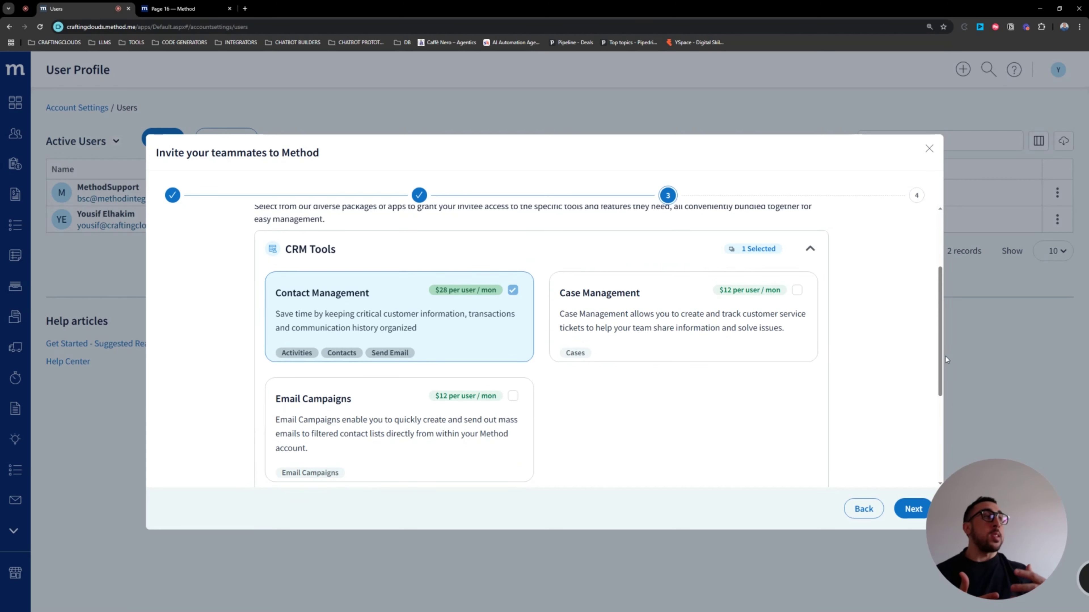
{"action": "left_click", "coordinate": [639, 296]}
{"action": "left_click", "coordinate": [407, 402]}
{"action": "left_click", "coordinate": [622, 317]}
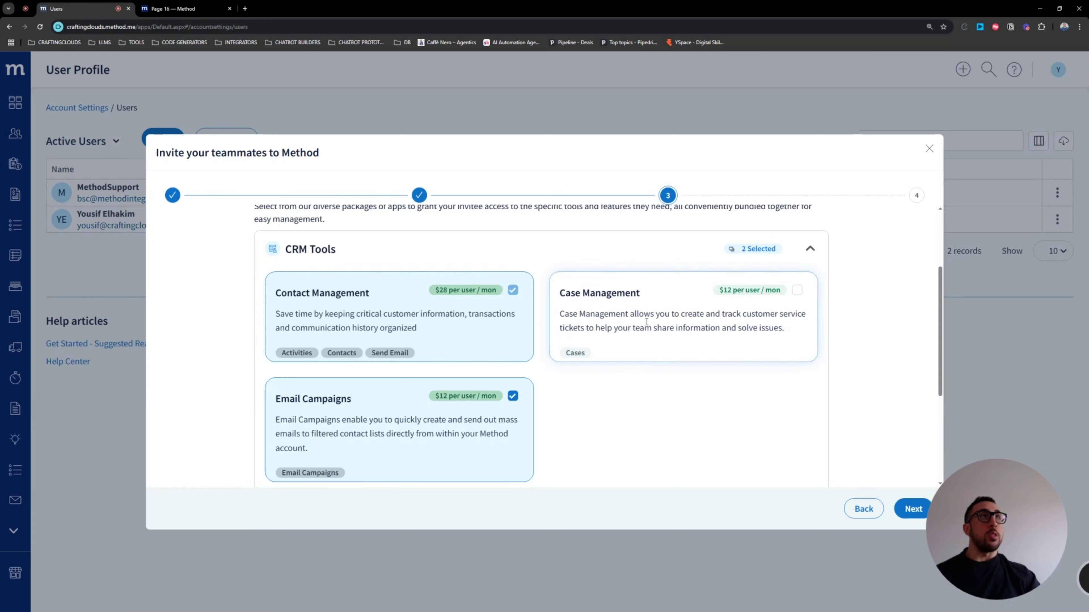
{"action": "left_click", "coordinate": [471, 412]}
{"action": "left_click", "coordinate": [615, 341]}
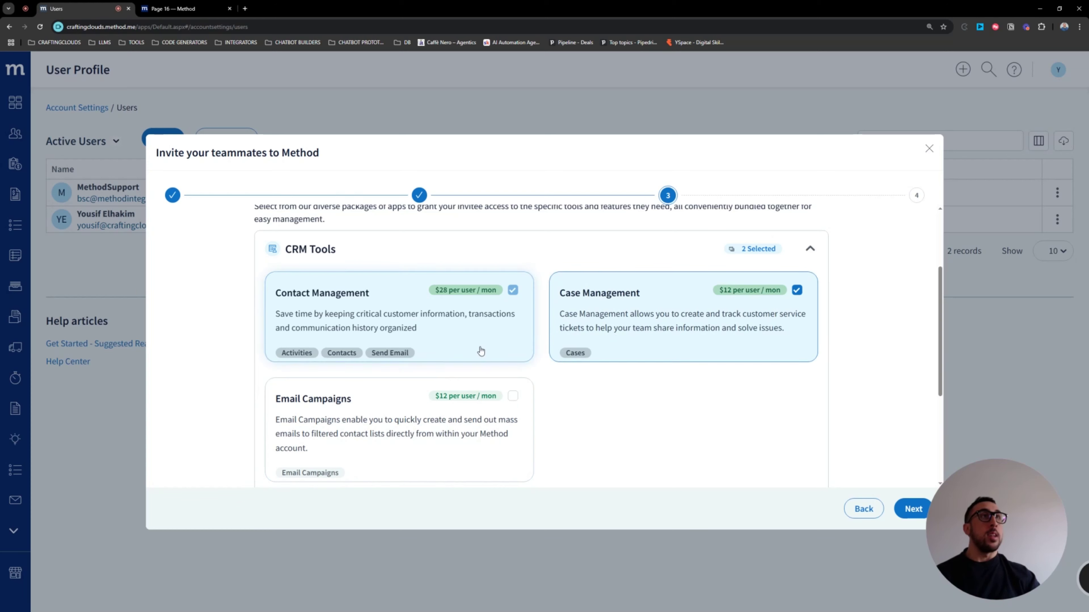
{"action": "left_click", "coordinate": [462, 379]}
{"action": "left_click", "coordinate": [654, 331]}
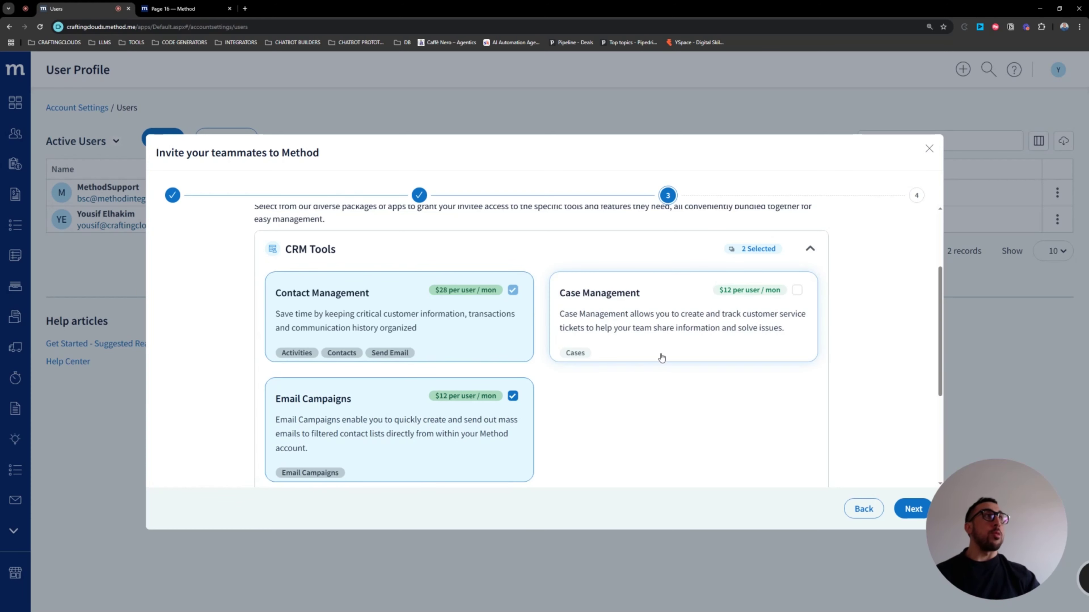
{"action": "left_click", "coordinate": [463, 412]}
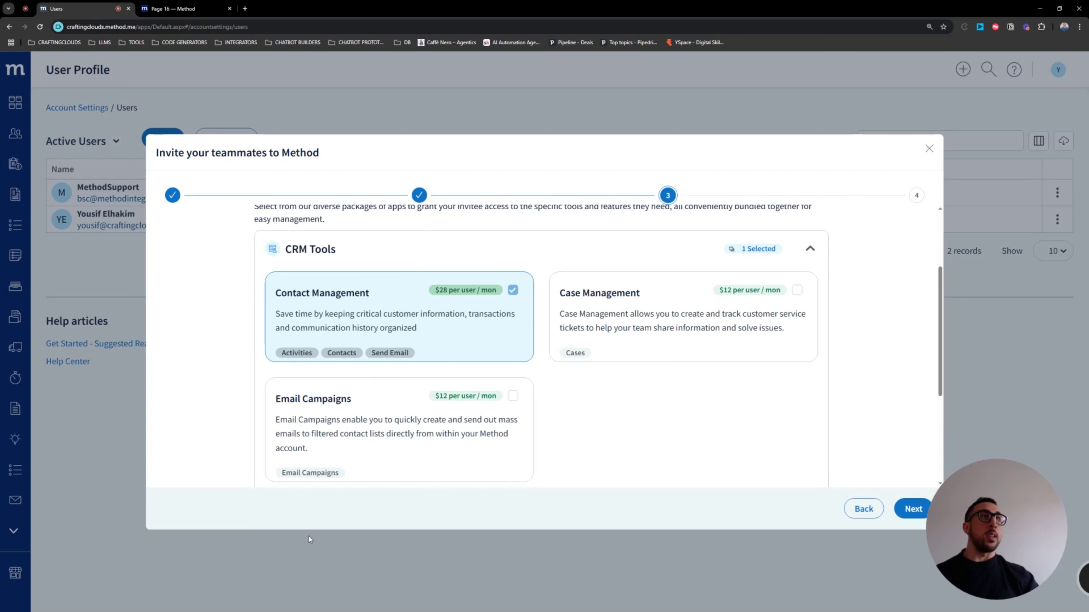
{"action": "scroll", "coordinate": [593, 347], "scroll_direction": "down", "scroll_amount": 1}
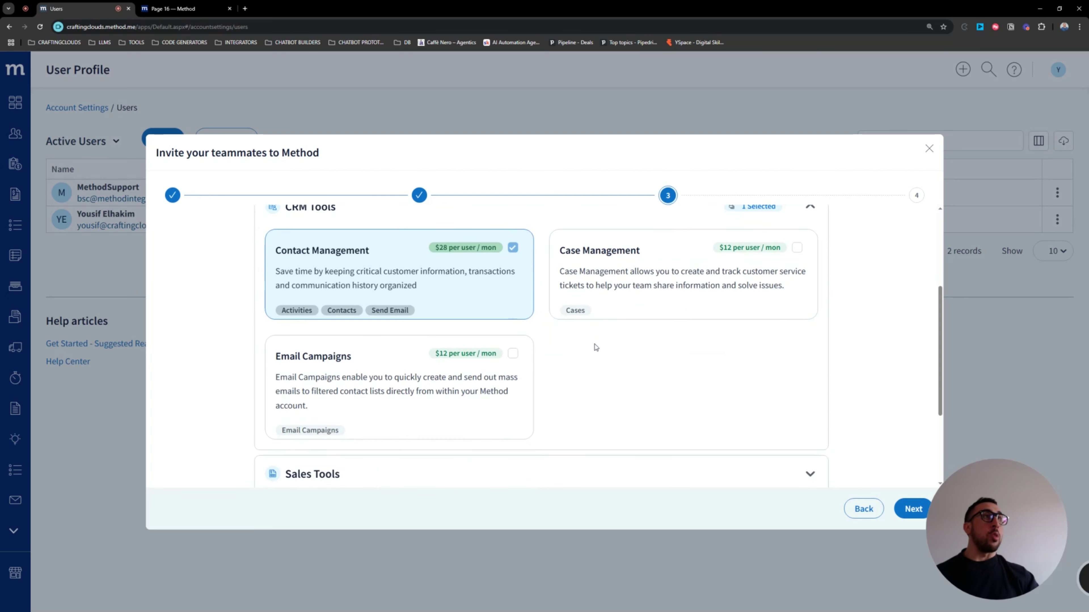
Expand the Sales Tools packages and select Sales Transactions, Sales Pipeline, Accounting Lists and Purchase Transactions.
{"action": "scroll", "coordinate": [329, 357], "scroll_direction": "down", "scroll_amount": 1}
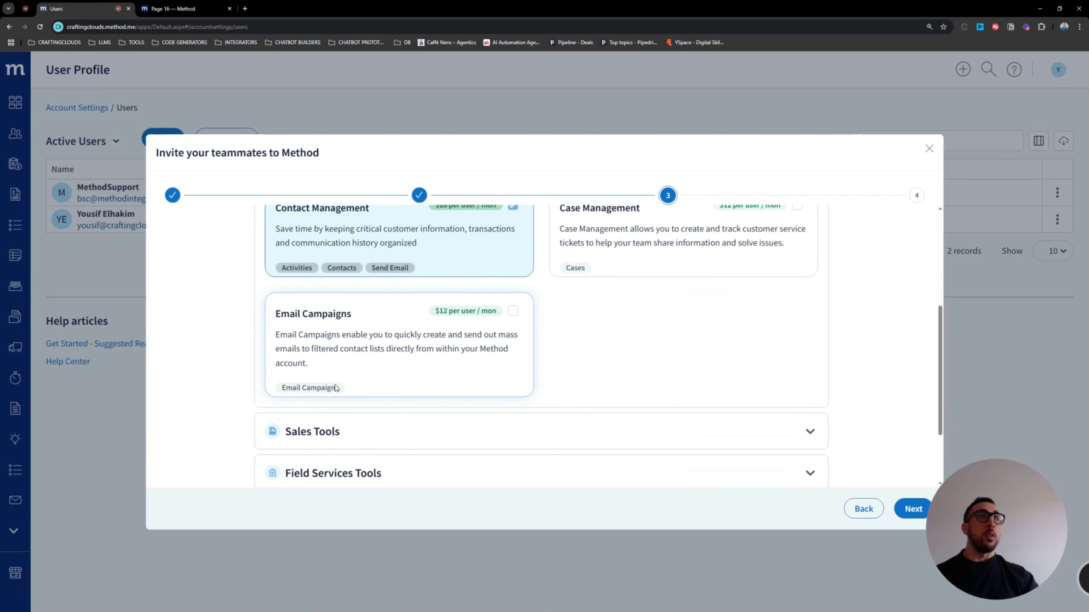
{"action": "scroll", "coordinate": [330, 447], "scroll_direction": "down", "scroll_amount": 2}
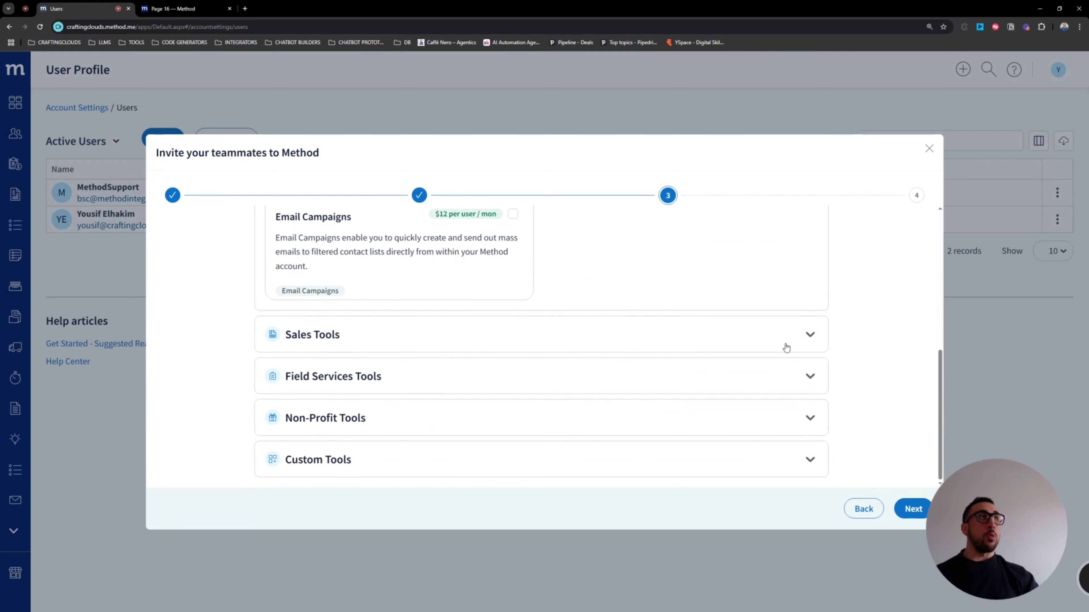
{"action": "left_click", "coordinate": [810, 336]}
{"action": "scroll", "coordinate": [672, 338], "scroll_direction": "down", "scroll_amount": 3}
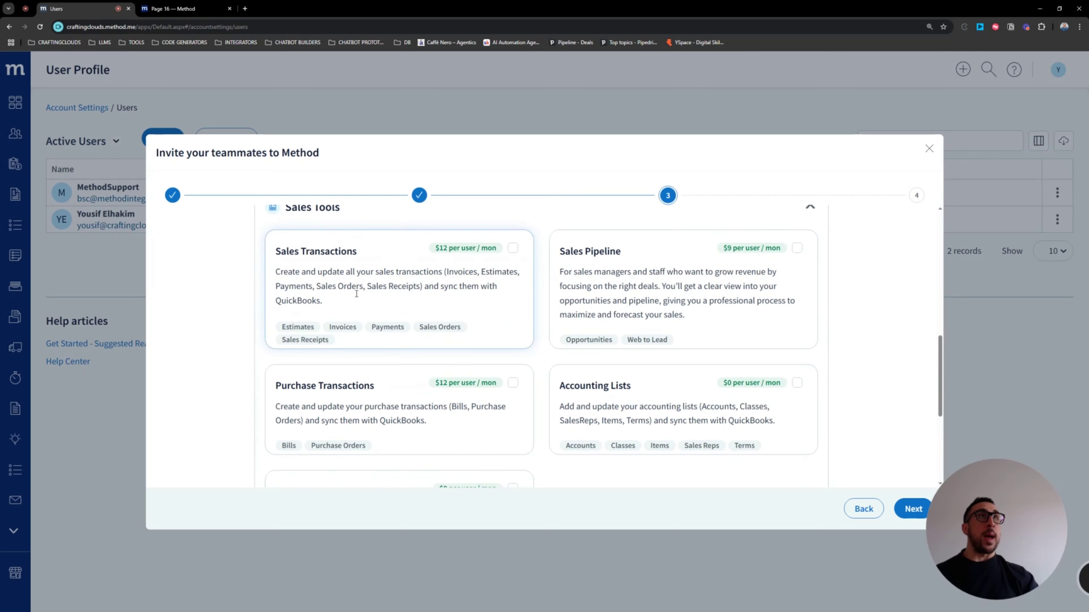
{"action": "left_click", "coordinate": [446, 291]}
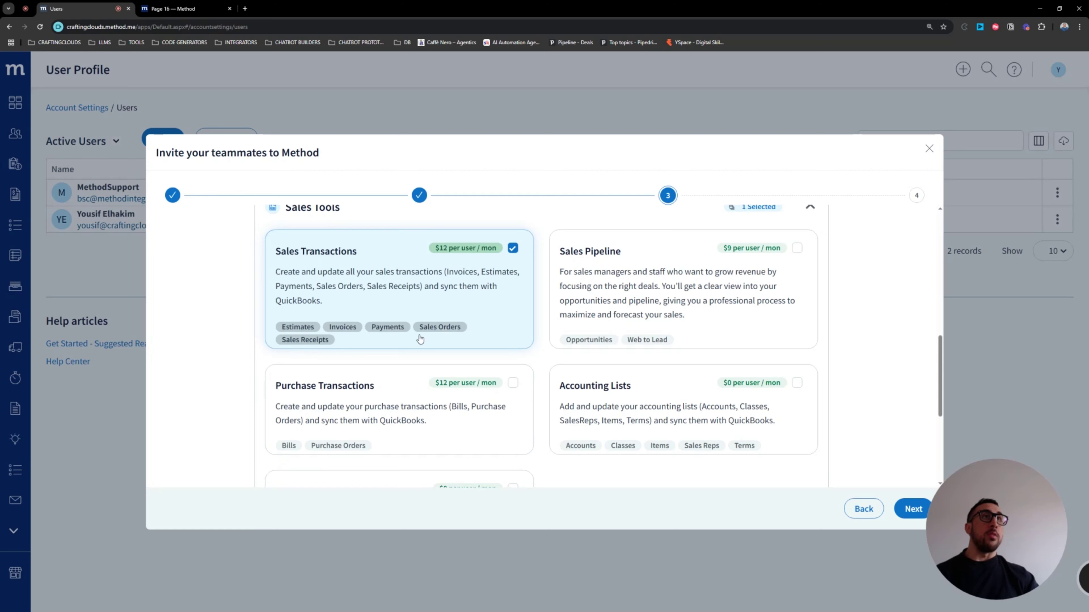
{"action": "left_click", "coordinate": [643, 335]}
{"action": "left_click", "coordinate": [664, 391]}
{"action": "left_click", "coordinate": [429, 397]}
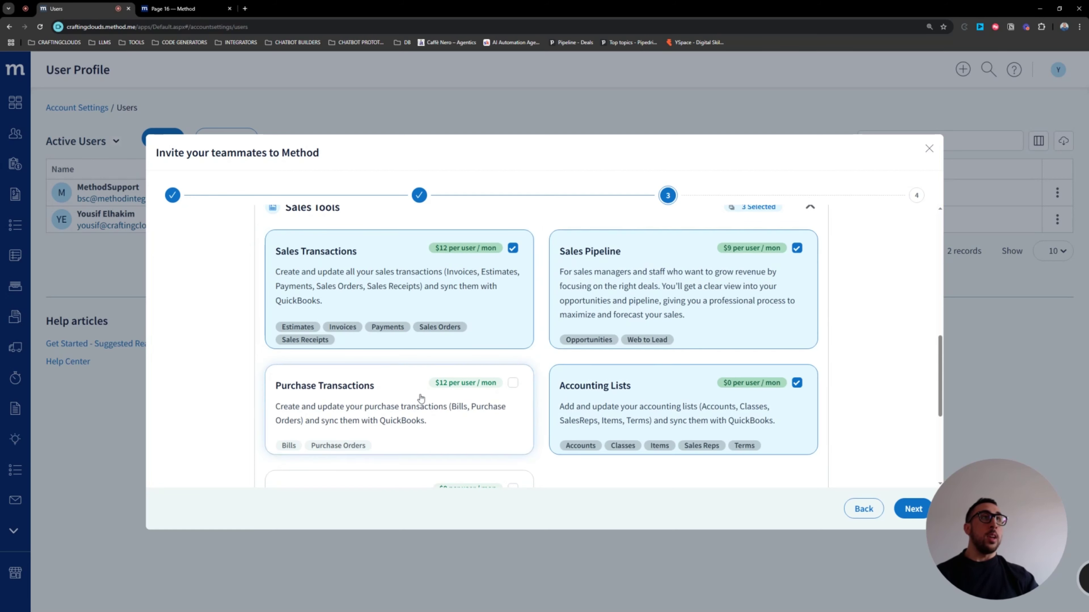
Expand the Field Services Tools, Non-Profit Tools and Custom Tools groups and review the packages offered in them.
{"action": "scroll", "coordinate": [433, 401], "scroll_direction": "down", "scroll_amount": 5}
{"action": "left_click", "coordinate": [428, 383]}
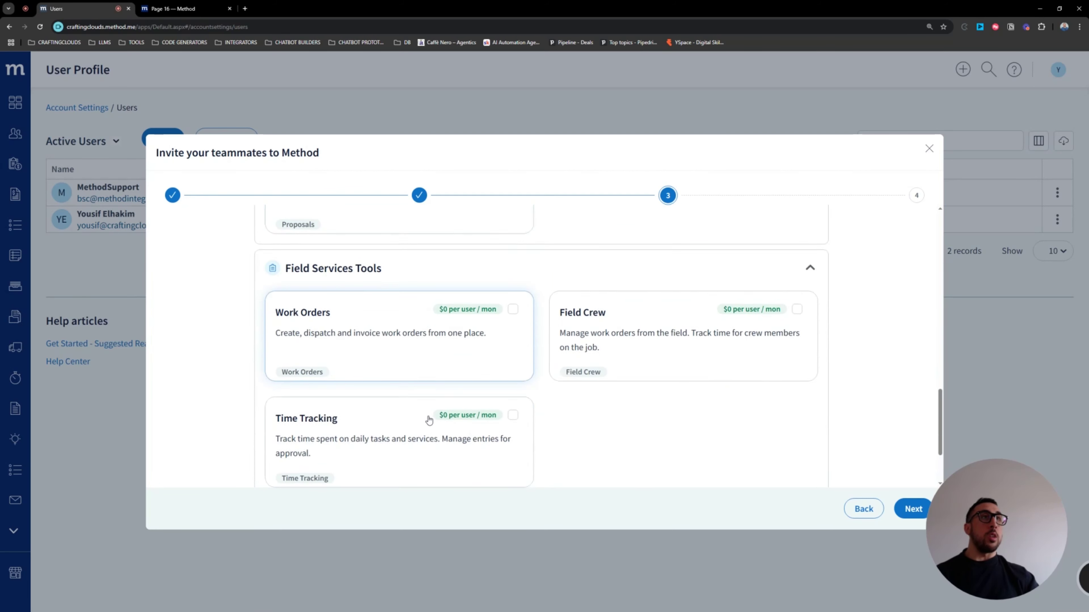
{"action": "scroll", "coordinate": [446, 399], "scroll_direction": "down", "scroll_amount": 3}
{"action": "left_click", "coordinate": [412, 419]}
{"action": "scroll", "coordinate": [429, 418], "scroll_direction": "down", "scroll_amount": 3}
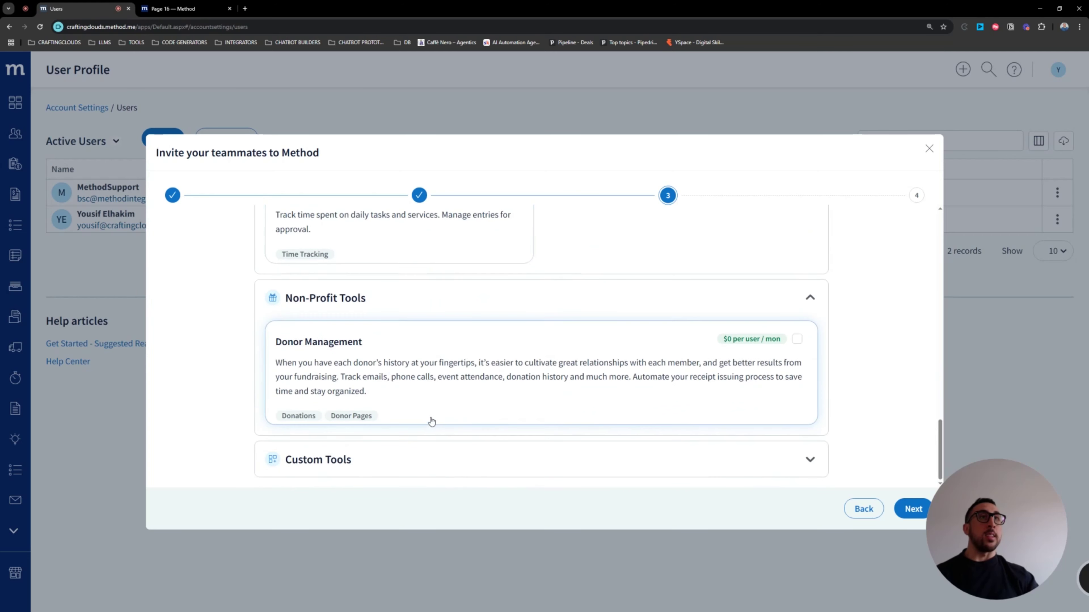
{"action": "left_click", "coordinate": [453, 458]}
{"action": "scroll", "coordinate": [457, 448], "scroll_direction": "down", "scroll_amount": 3}
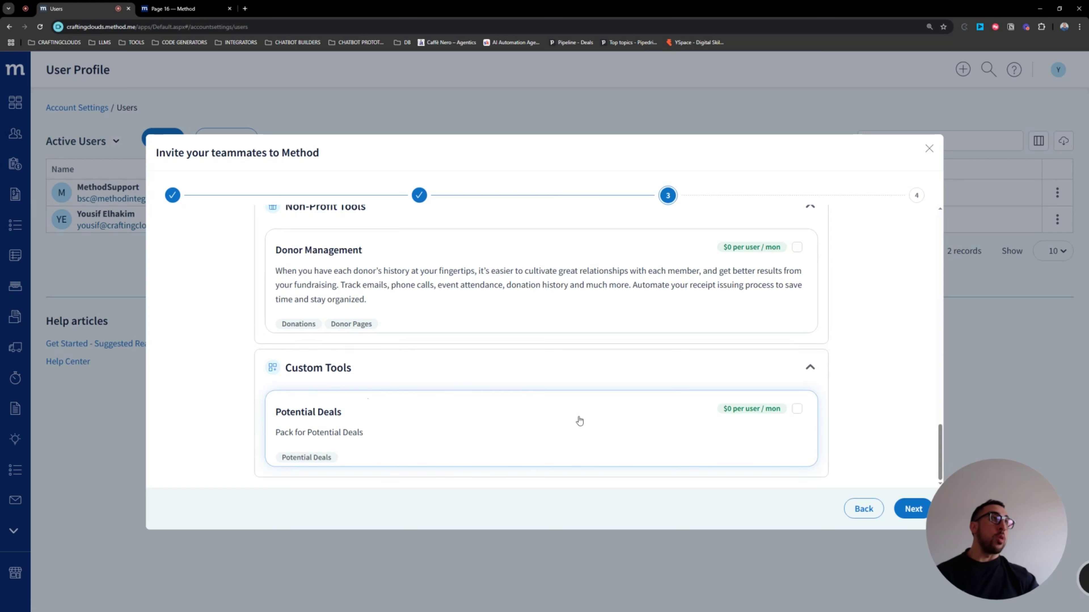
Try adding the Potential Deals custom package and removing Purchase Transactions, and reverse both changes.
{"action": "left_click", "coordinate": [759, 418]}
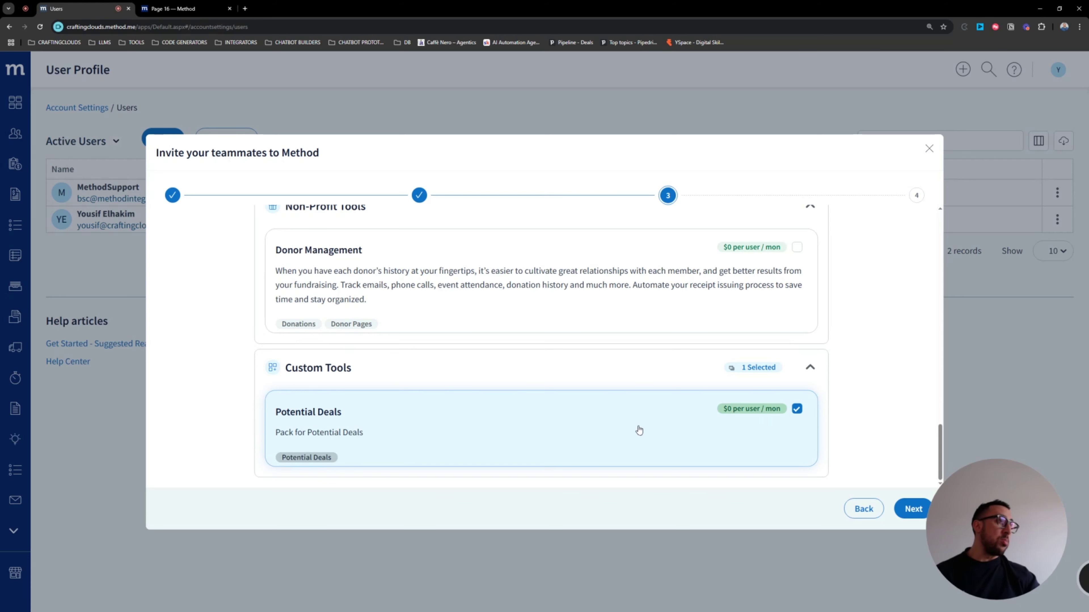
{"action": "scroll", "coordinate": [637, 431], "scroll_direction": "up", "scroll_amount": 10}
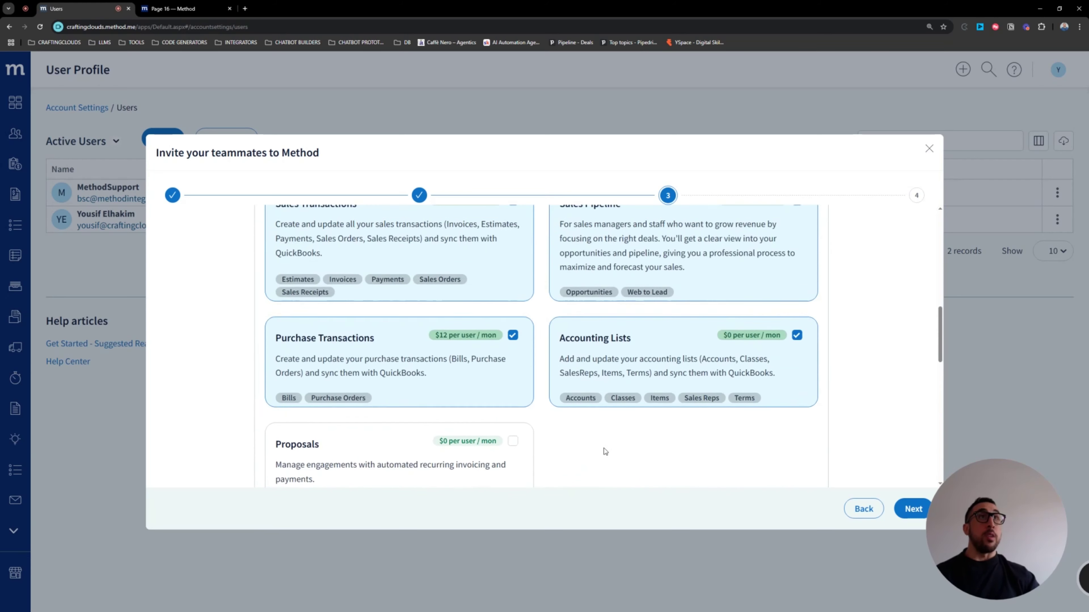
{"action": "left_click", "coordinate": [477, 355]}
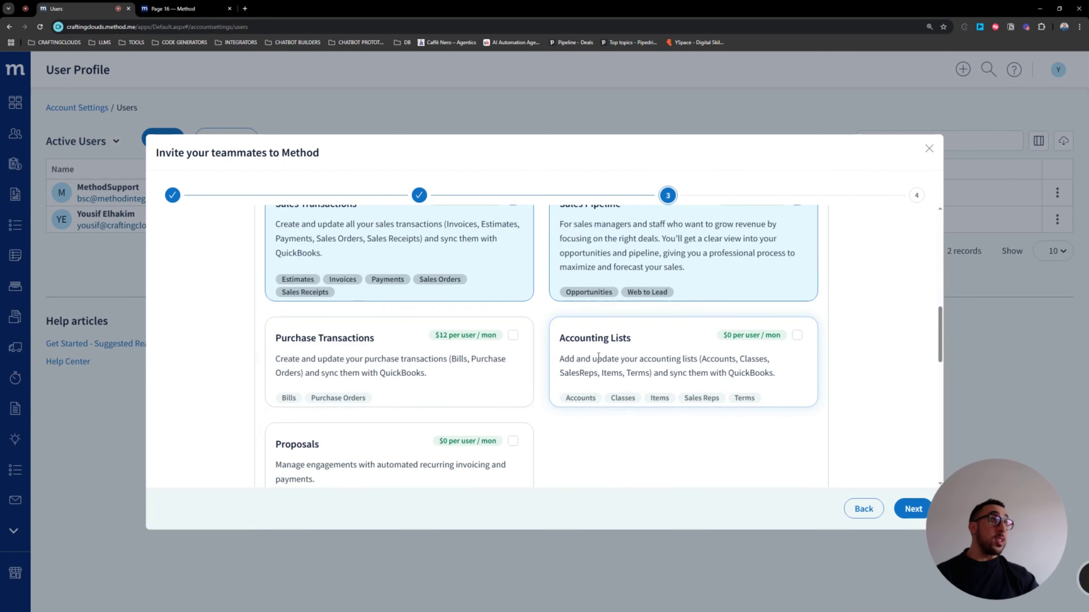
{"action": "left_click", "coordinate": [485, 358]}
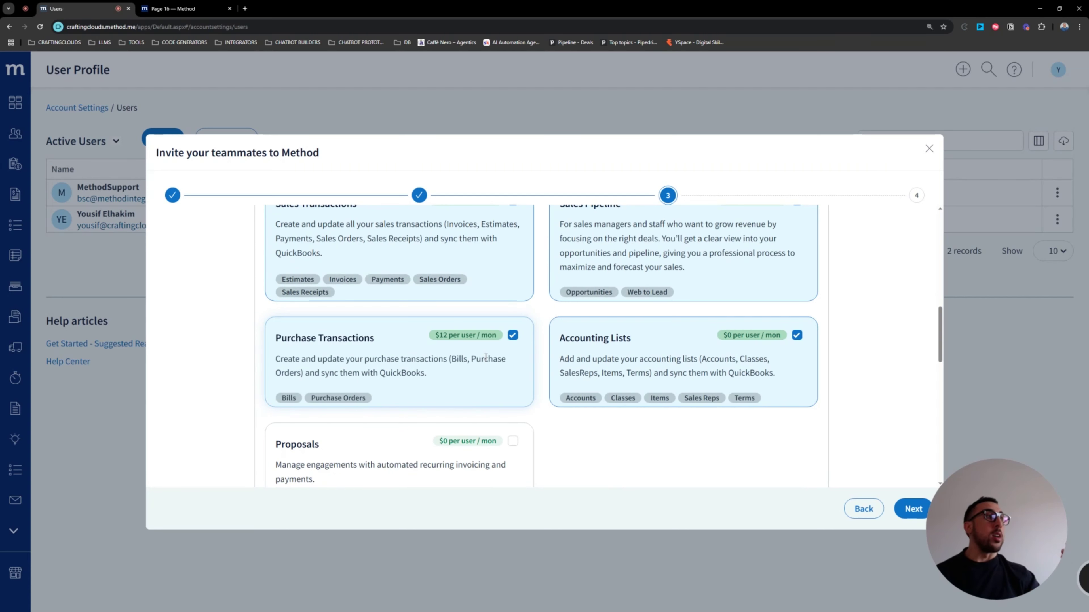
{"action": "scroll", "coordinate": [501, 362], "scroll_direction": "down", "scroll_amount": 3}
{"action": "scroll", "coordinate": [500, 363], "scroll_direction": "up", "scroll_amount": 3}
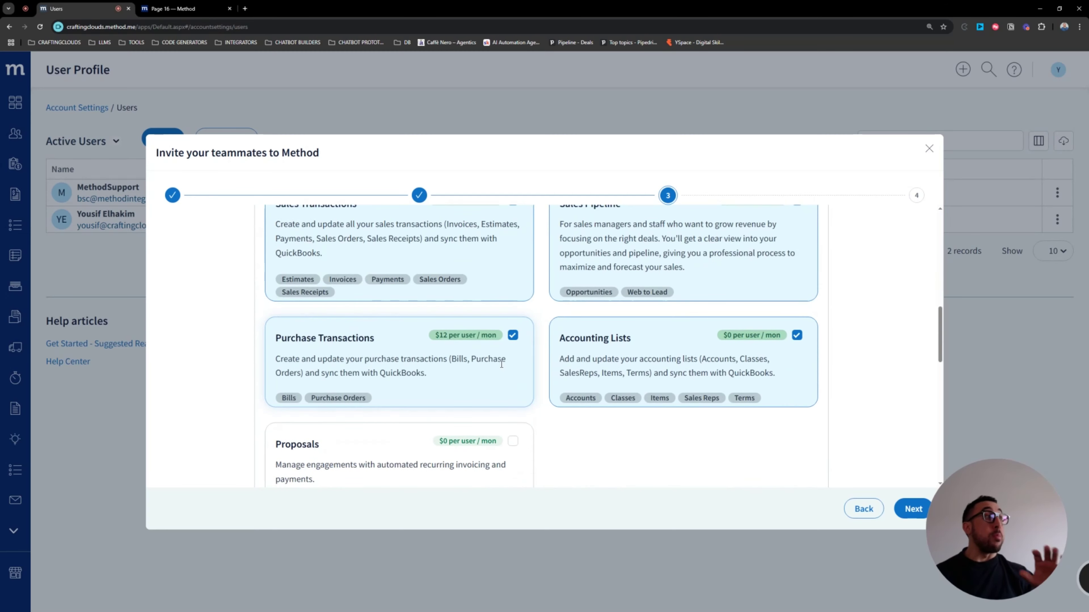
{"action": "scroll", "coordinate": [501, 364], "scroll_direction": "down", "scroll_amount": 15}
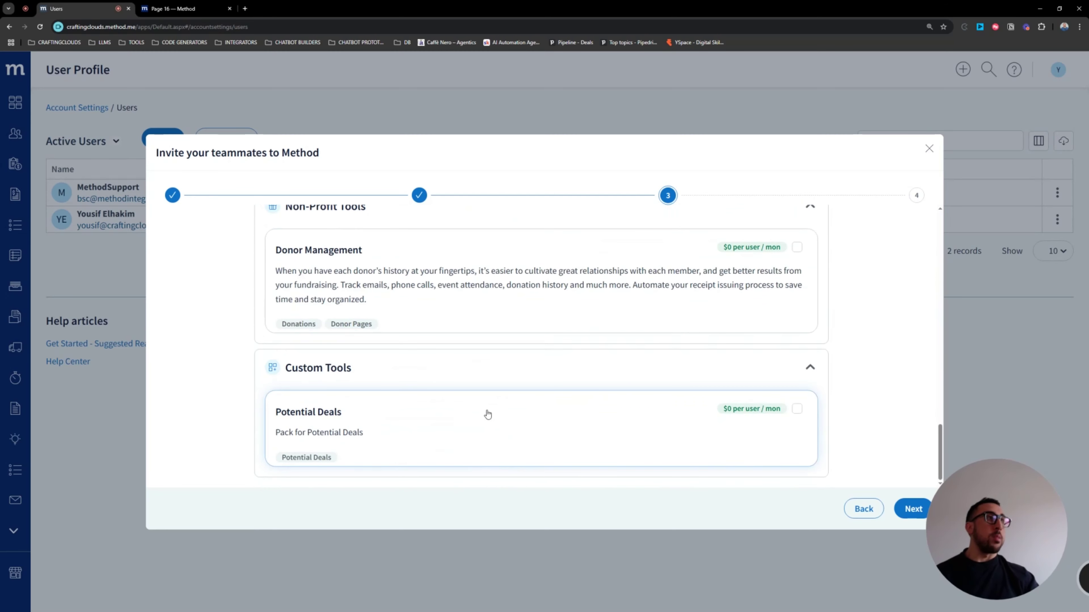
{"action": "left_click", "coordinate": [494, 414]}
Continue to the invitation summary and review the invitees, the selected packages and the monthly subscription cost.
{"action": "scroll", "coordinate": [496, 417], "scroll_direction": "up", "scroll_amount": 15}
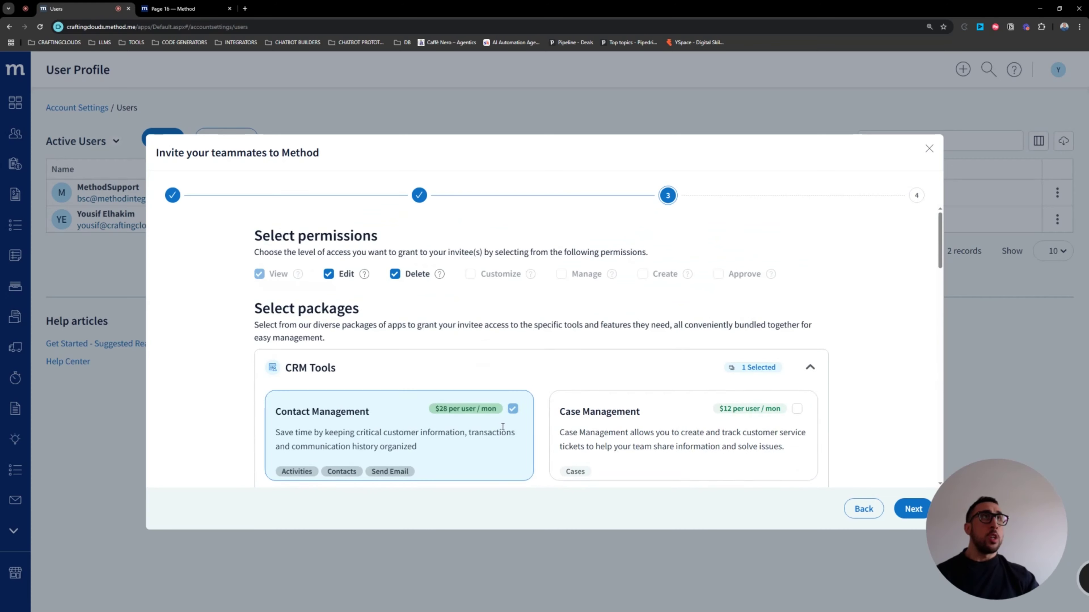
{"action": "left_click", "coordinate": [913, 510]}
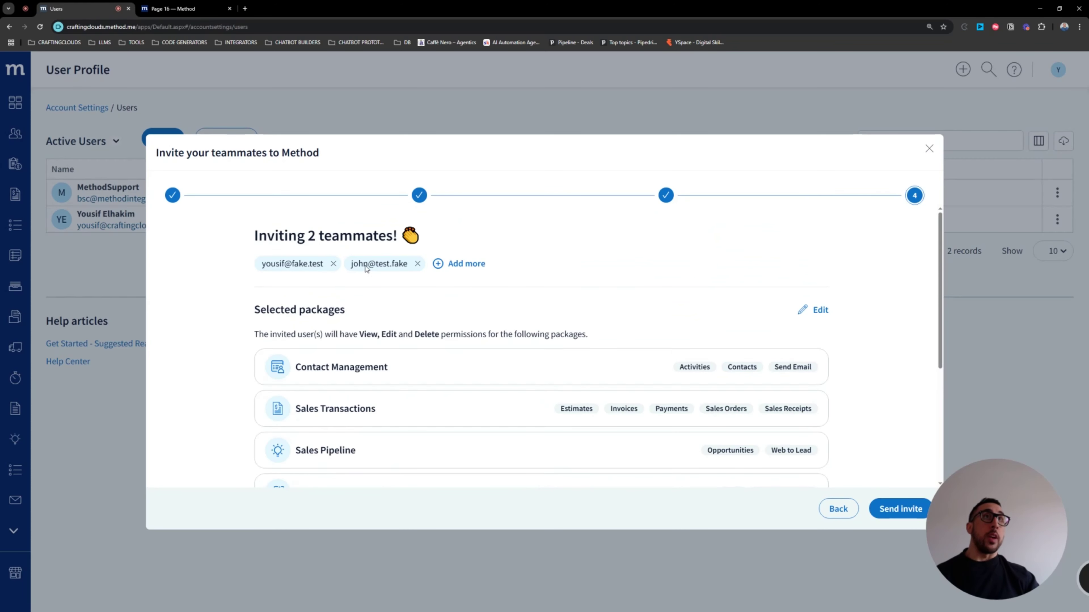
{"action": "scroll", "coordinate": [478, 448], "scroll_direction": "down", "scroll_amount": 5}
{"action": "scroll", "coordinate": [483, 457], "scroll_direction": "up", "scroll_amount": 4}
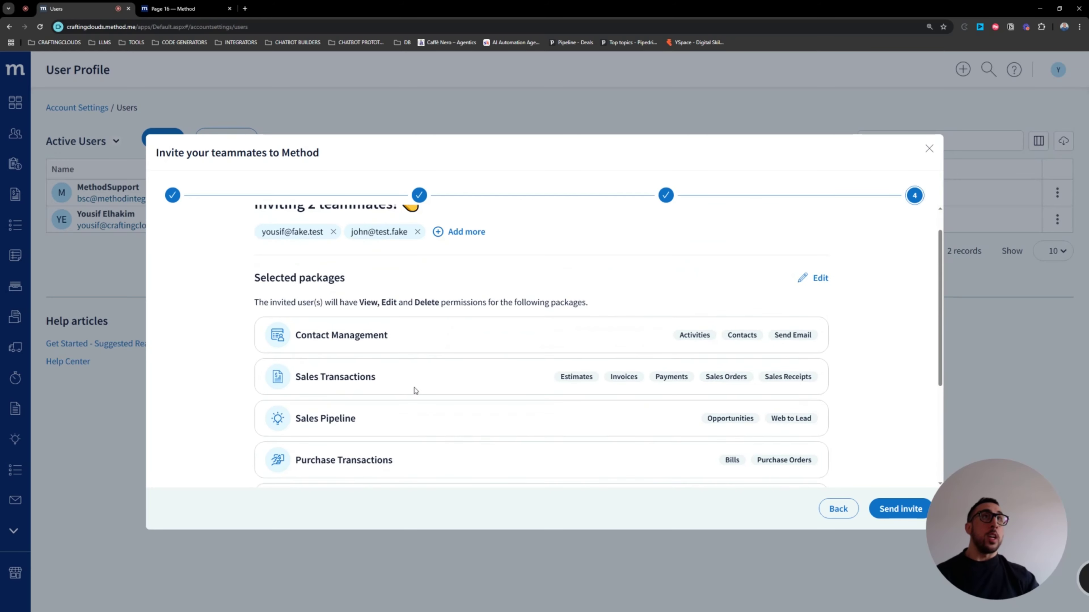
{"action": "scroll", "coordinate": [745, 394], "scroll_direction": "down", "scroll_amount": 3}
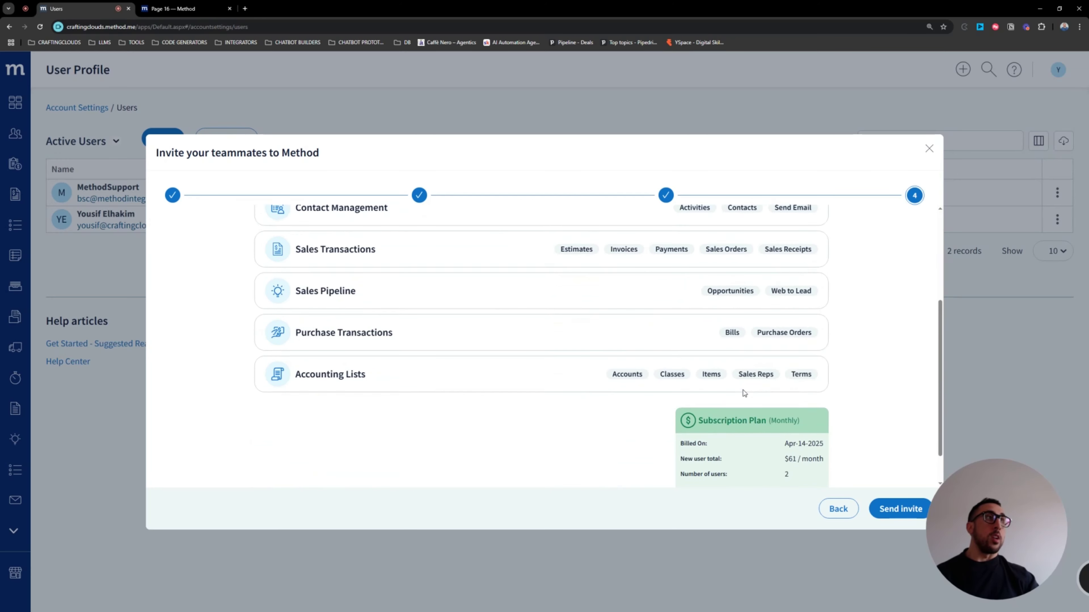
{"action": "scroll", "coordinate": [732, 423], "scroll_direction": "down", "scroll_amount": 1}
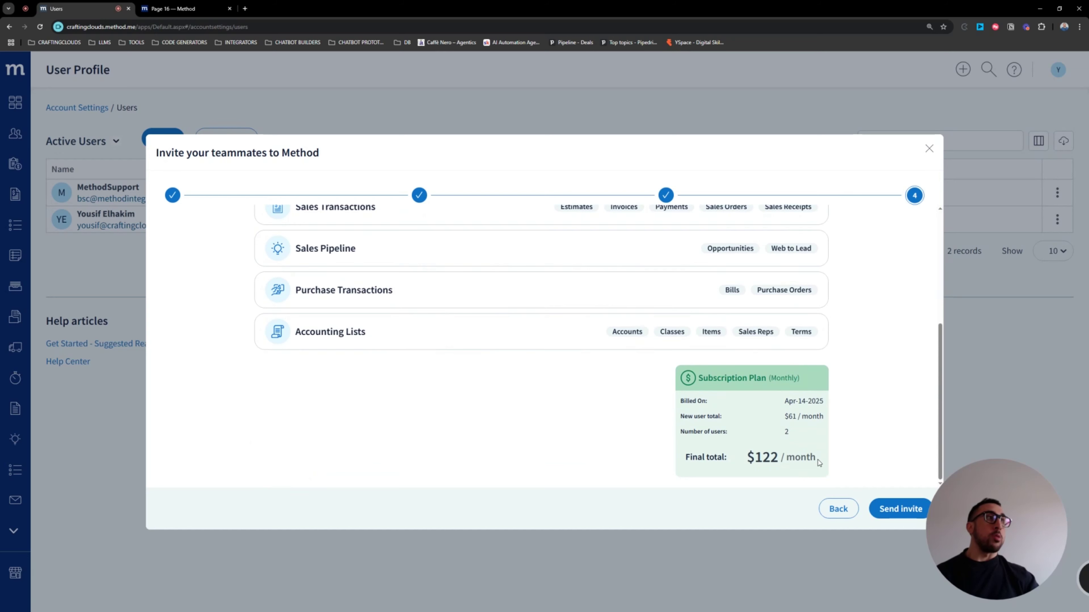
{"action": "left_click_drag", "start_coordinate": [819, 461], "coordinate": [743, 463]}
{"action": "left_click_drag", "start_coordinate": [824, 416], "coordinate": [762, 415]}
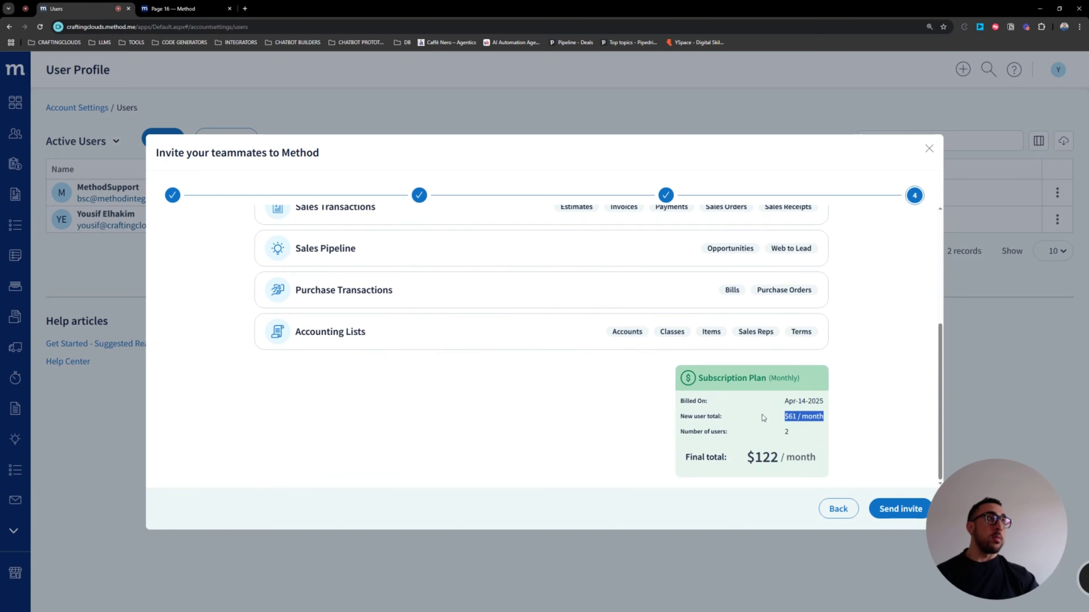
{"action": "scroll", "coordinate": [762, 414], "scroll_direction": "up", "scroll_amount": 5}
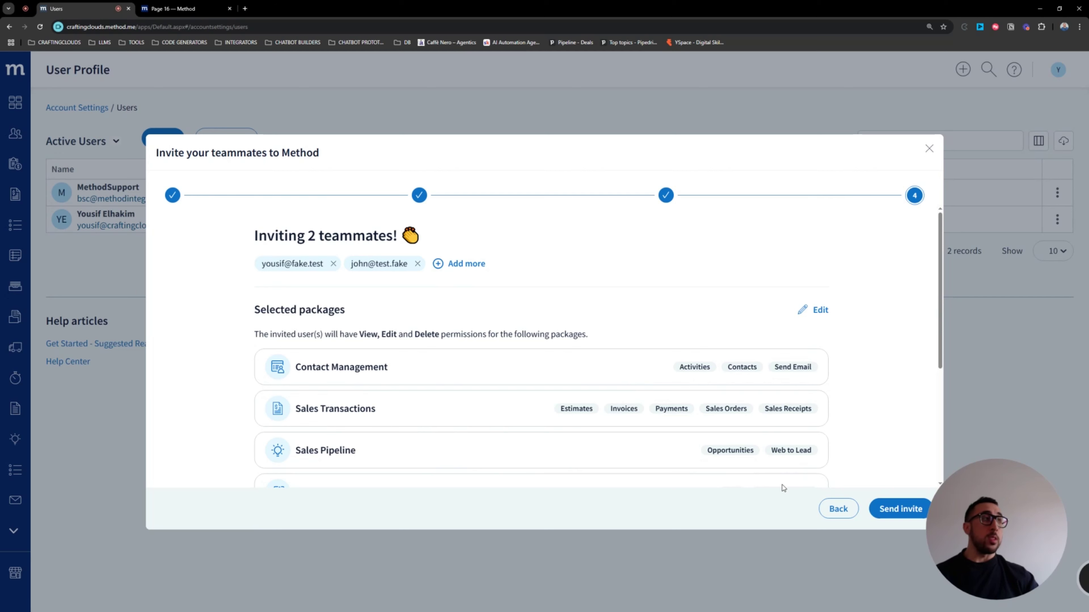
Go back to the access level choice, return to the permissions, and examine the Customize, Manage, Create and Approve options unavailable to Regular invitees.
{"action": "left_click", "coordinate": [832, 512]}
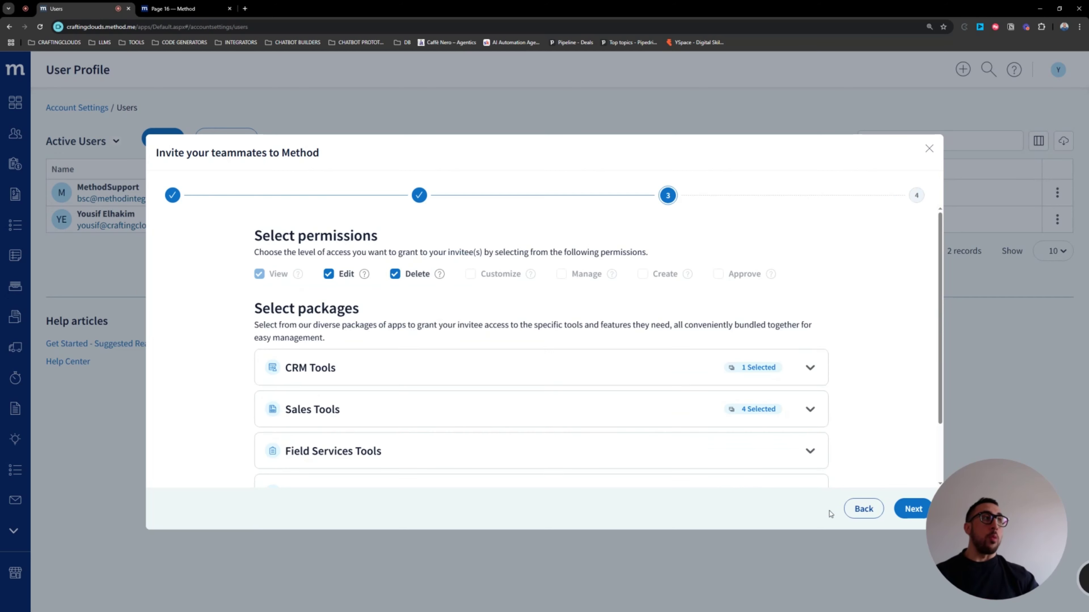
{"action": "left_click", "coordinate": [852, 511]}
{"action": "left_click", "coordinate": [863, 510]}
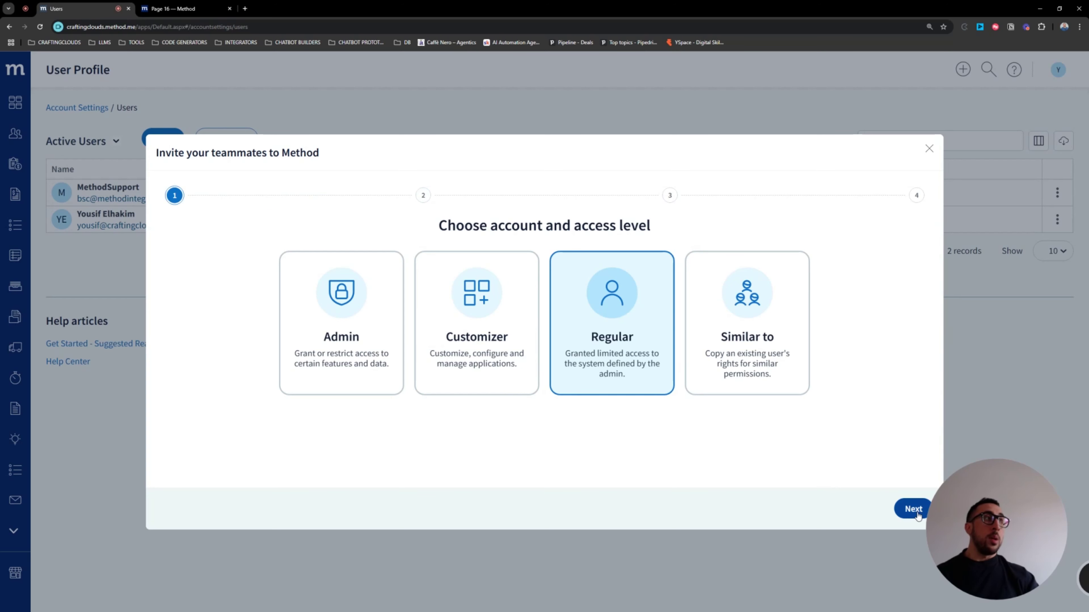
{"action": "left_click", "coordinate": [909, 509]}
{"action": "left_click", "coordinate": [905, 510]}
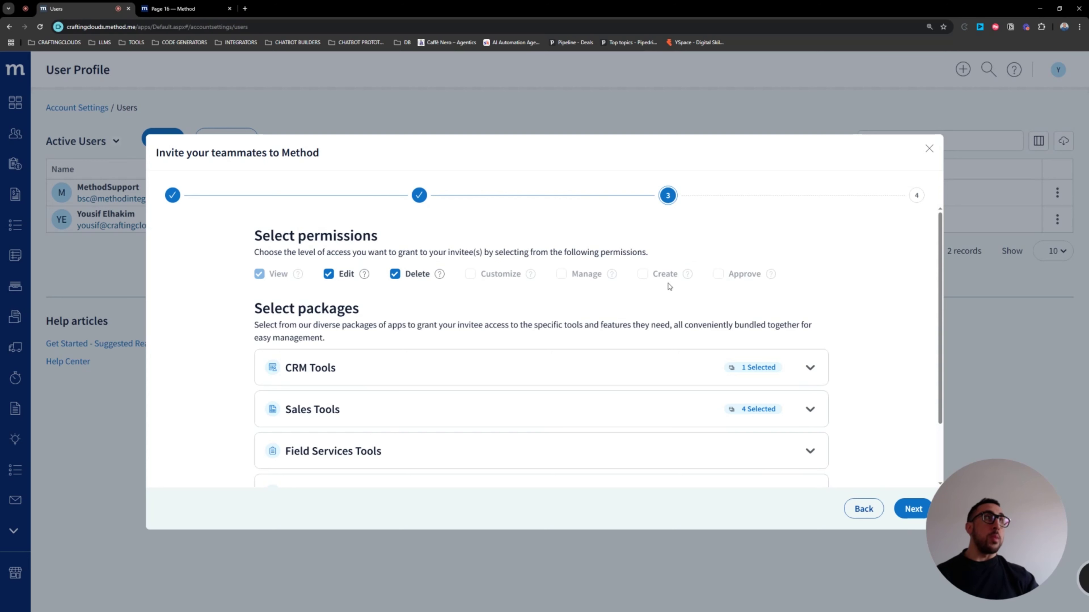
{"action": "left_click_drag", "start_coordinate": [780, 278], "coordinate": [484, 281]}
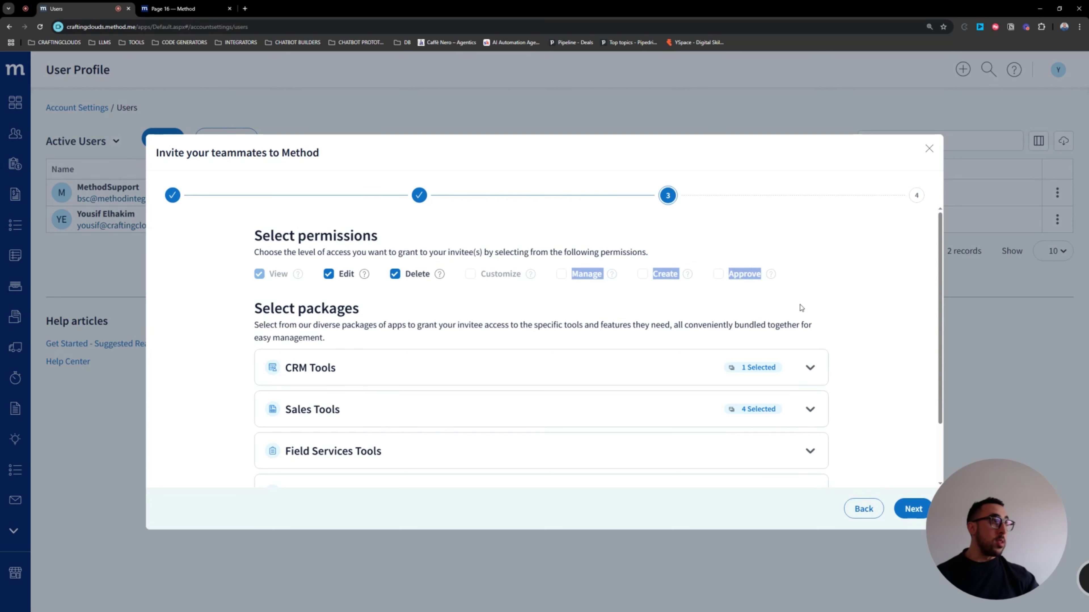
{"action": "left_click", "coordinate": [478, 283]}
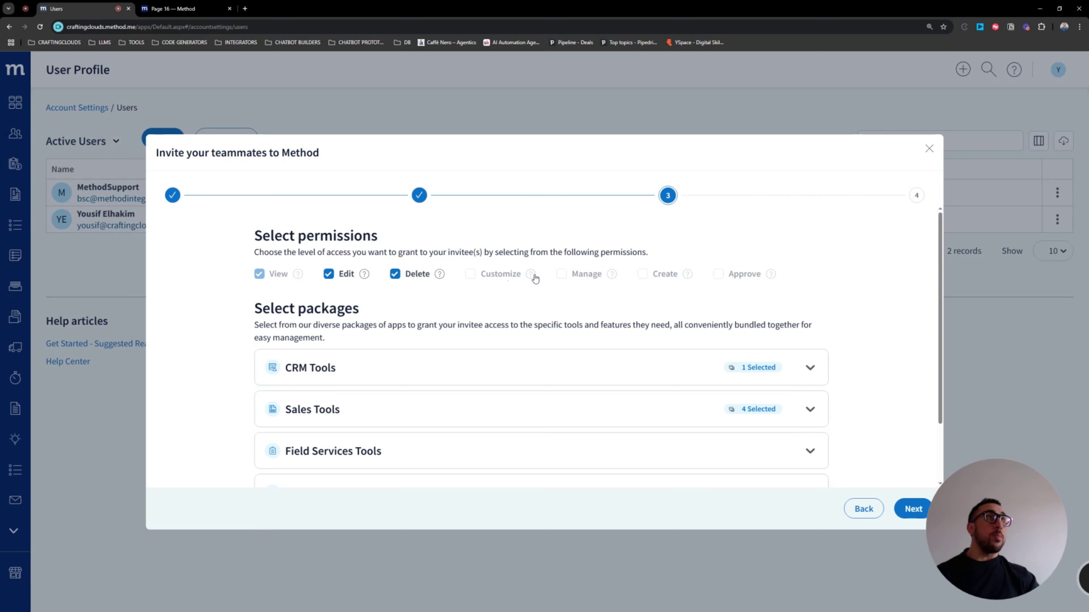
{"action": "left_click_drag", "start_coordinate": [479, 278], "coordinate": [768, 279]}
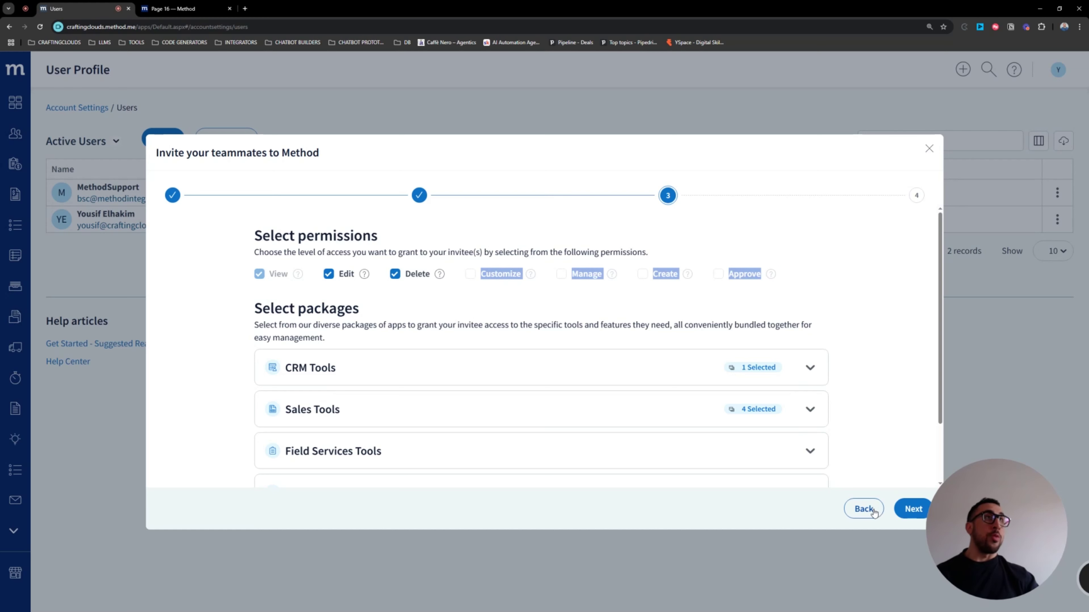
Change the invitees' access level to Customizer and continue to the permissions and packages selection.
{"action": "left_click", "coordinate": [863, 509]}
{"action": "left_click", "coordinate": [866, 511]}
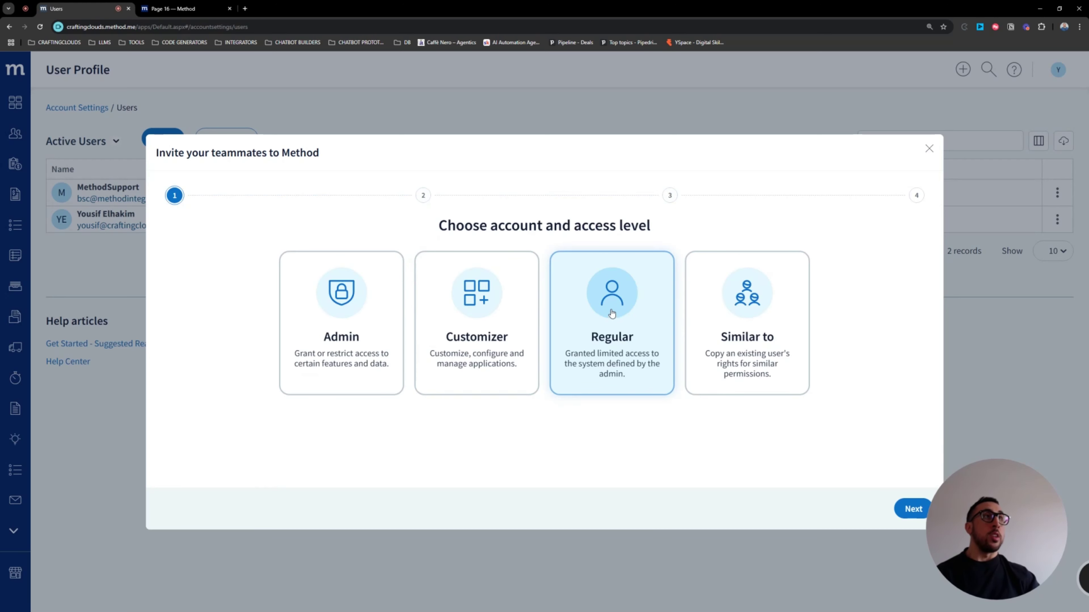
{"action": "left_click", "coordinate": [491, 384]}
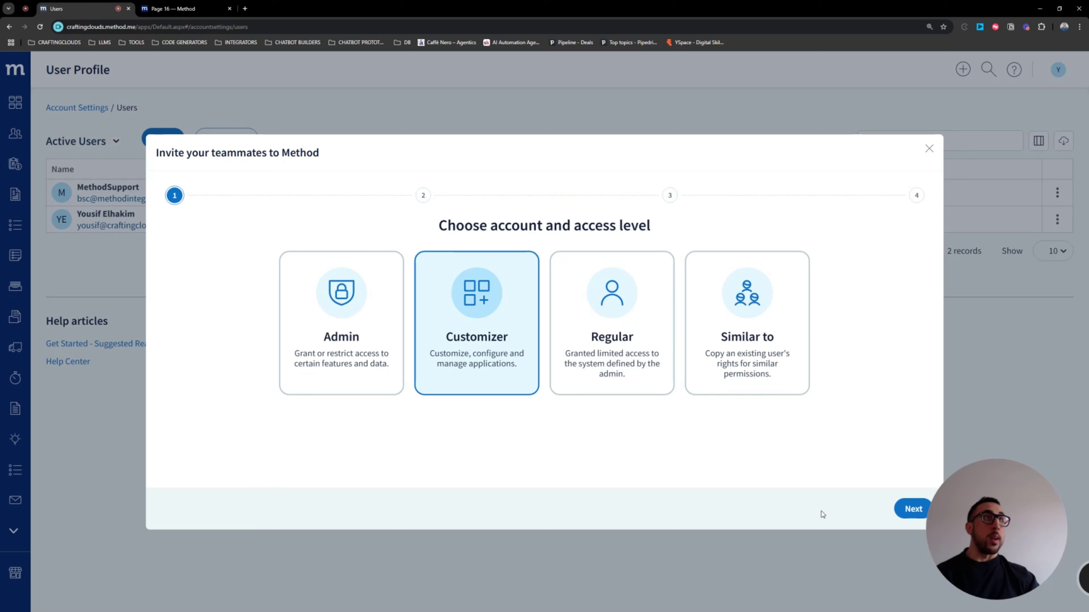
{"action": "left_click", "coordinate": [914, 511]}
{"action": "left_click", "coordinate": [912, 509]}
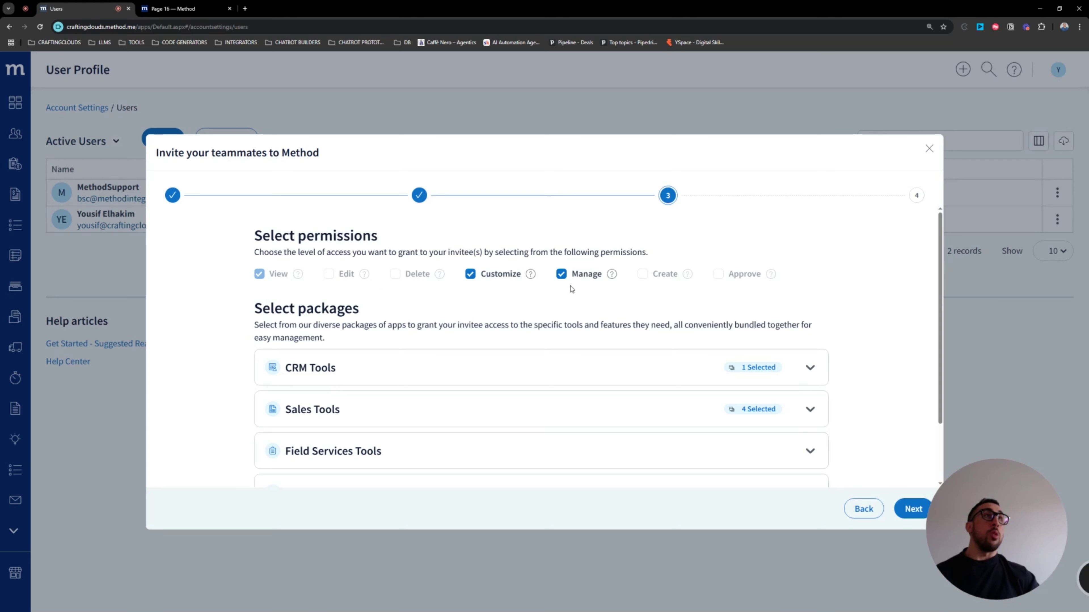
Try clearing the Customize and Manage permissions for the Customizer invitees, leaving both enabled.
{"action": "left_click", "coordinate": [471, 275]}
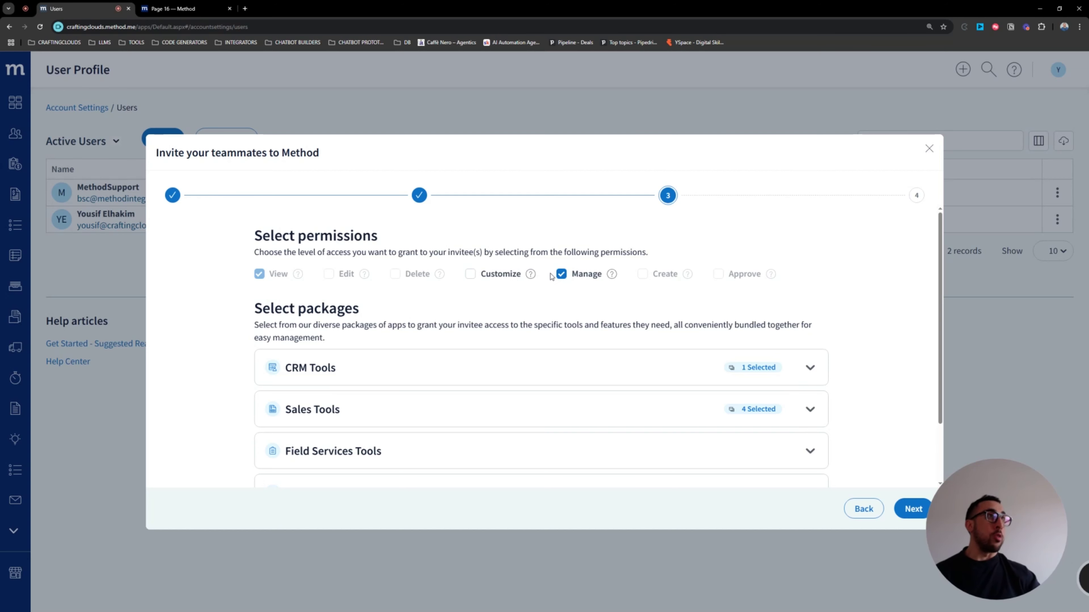
{"action": "left_click", "coordinate": [472, 276]}
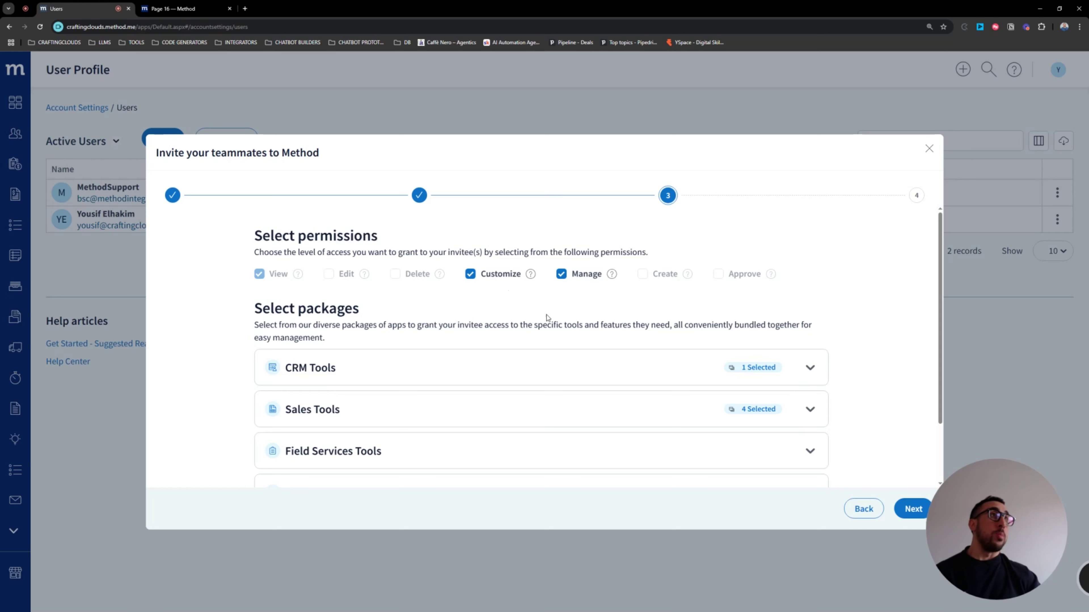
{"action": "left_click", "coordinate": [562, 274]}
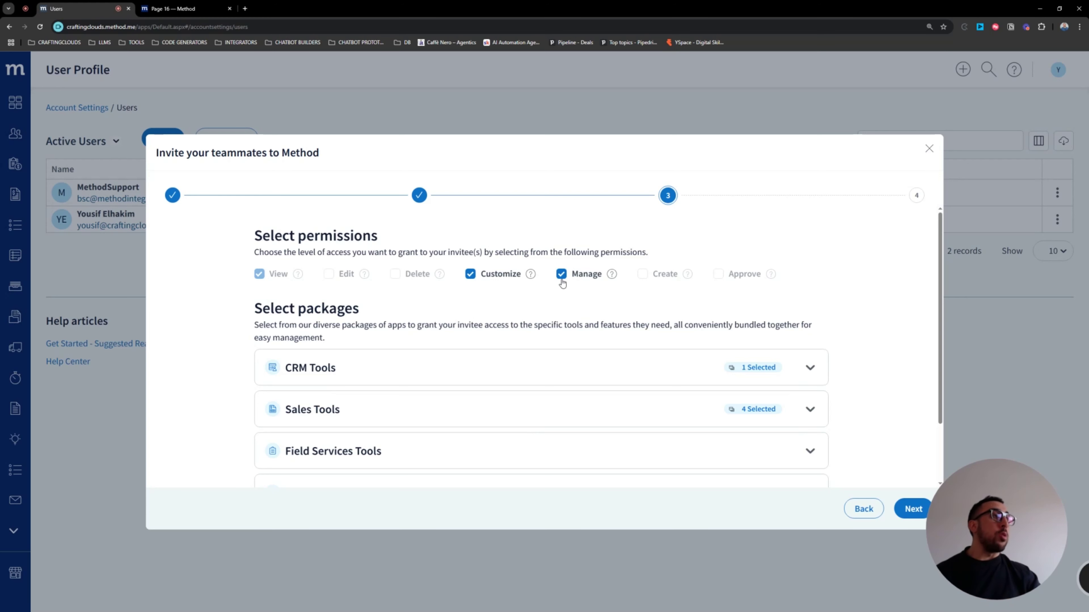
Close the teammate invitation without sending it and open the Dashboard.
{"action": "left_click", "coordinate": [930, 149]}
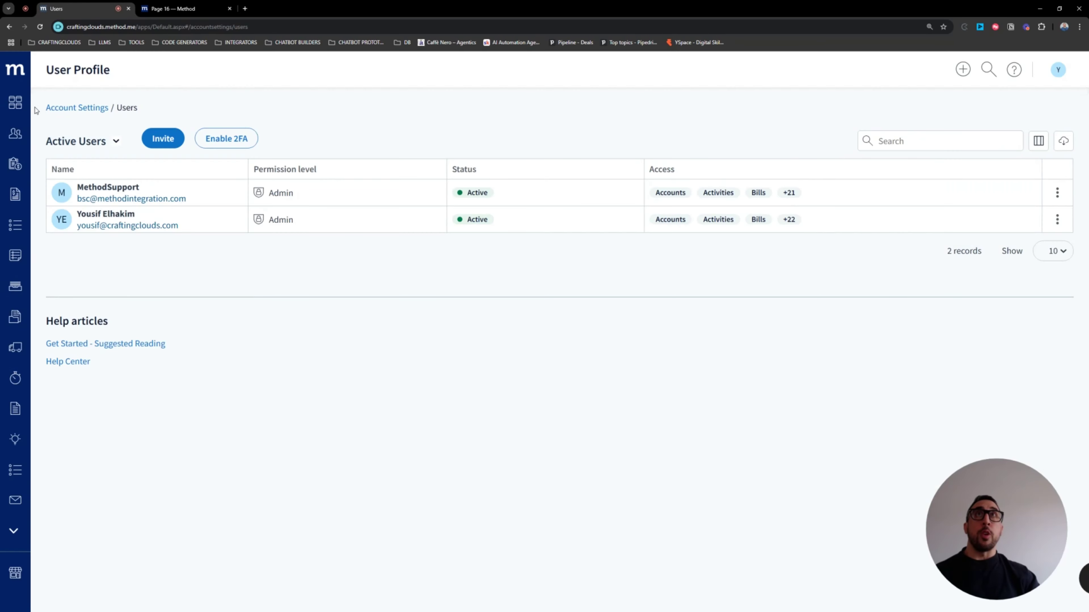
{"action": "left_click", "coordinate": [20, 107]}
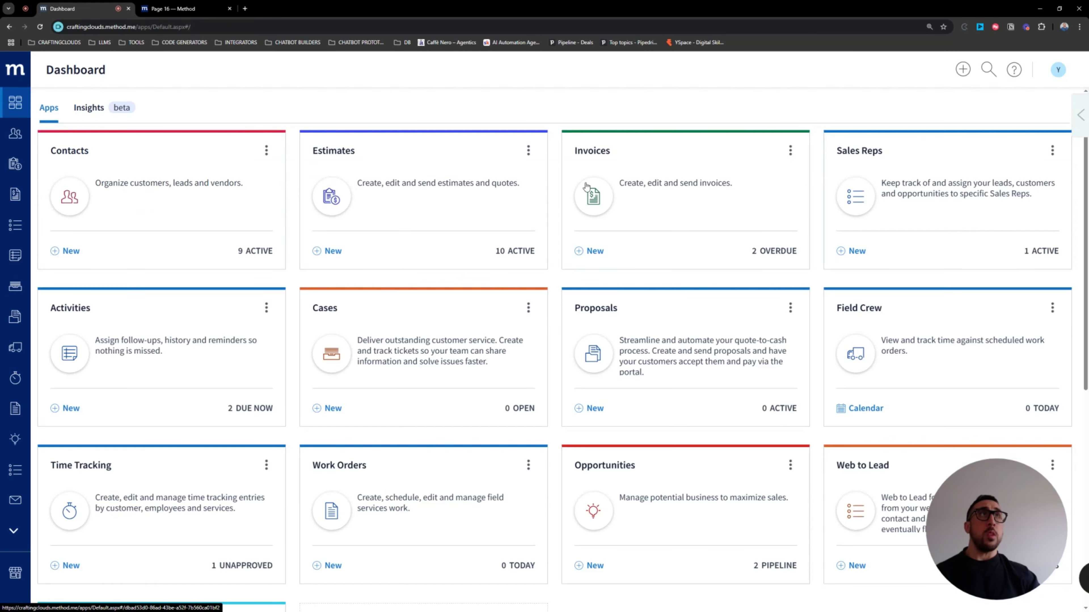
Check the app options on the Dashboard's Estimates and Sales Reps cards and open the management page of the Invoices app.
{"action": "left_click", "coordinate": [528, 151]}
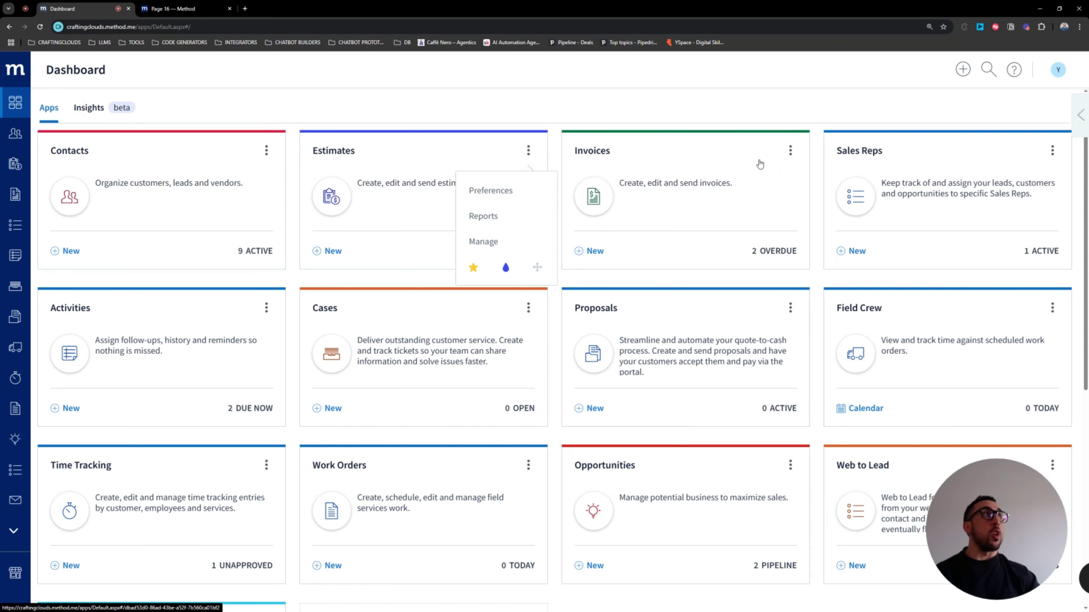
{"action": "left_click", "coordinate": [790, 151]}
{"action": "left_click", "coordinate": [1052, 150]}
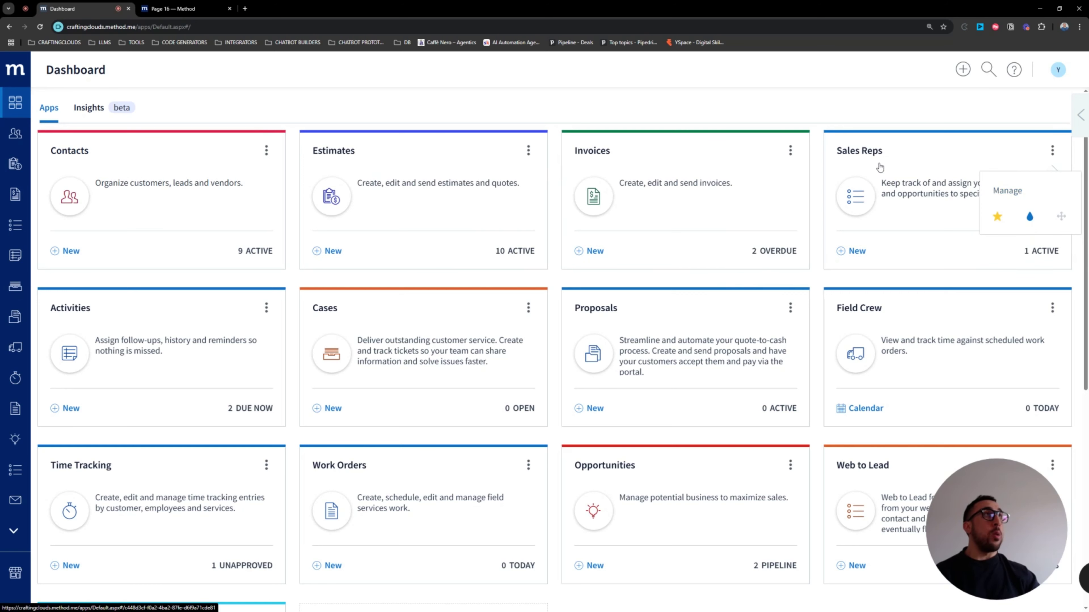
{"action": "left_click", "coordinate": [790, 150]}
{"action": "left_click", "coordinate": [747, 242]}
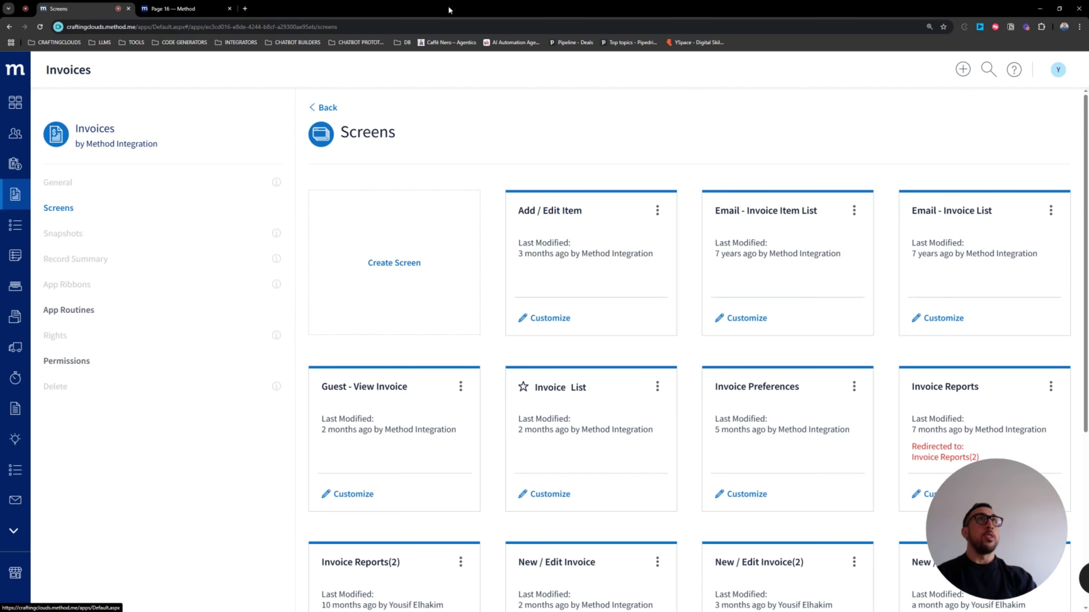
Find the New / Edit Invoice screen among the Invoices app's screens and remove its redirect to New / Edit Invoice(3).
{"action": "scroll", "coordinate": [608, 263], "scroll_direction": "down", "scroll_amount": 4}
{"action": "scroll", "coordinate": [556, 272], "scroll_direction": "down", "scroll_amount": 2}
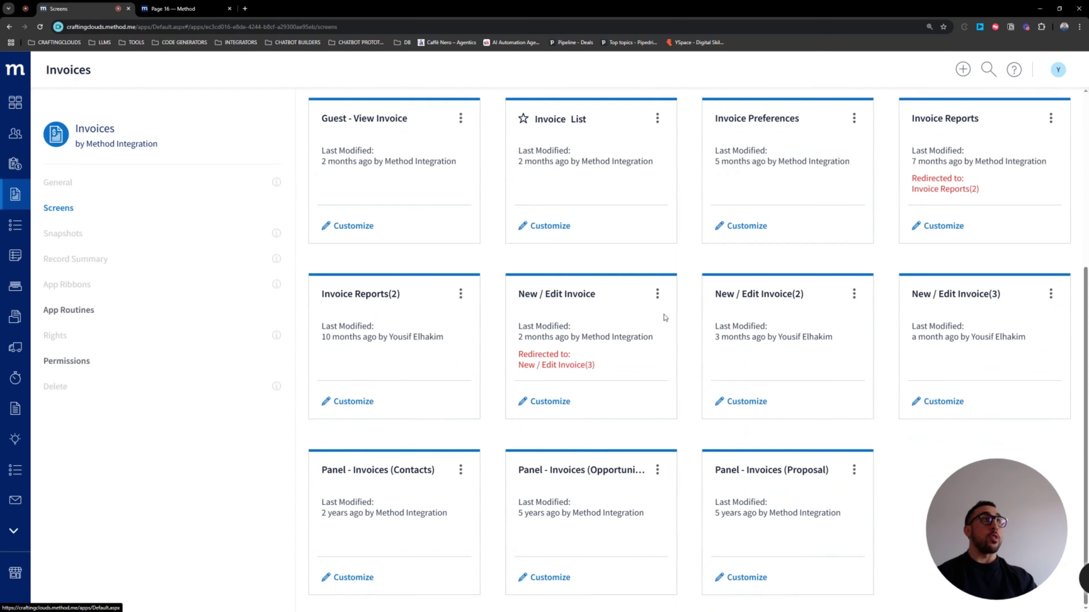
{"action": "scroll", "coordinate": [861, 297], "scroll_direction": "up", "scroll_amount": 3}
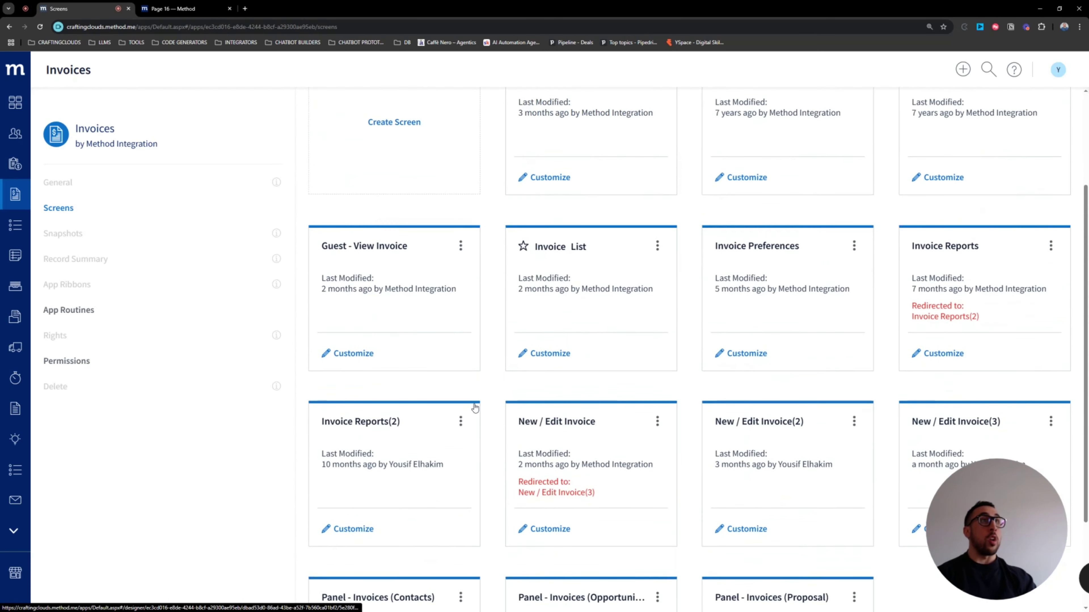
{"action": "scroll", "coordinate": [553, 341], "scroll_direction": "down", "scroll_amount": 2}
{"action": "scroll", "coordinate": [645, 383], "scroll_direction": "down", "scroll_amount": 1}
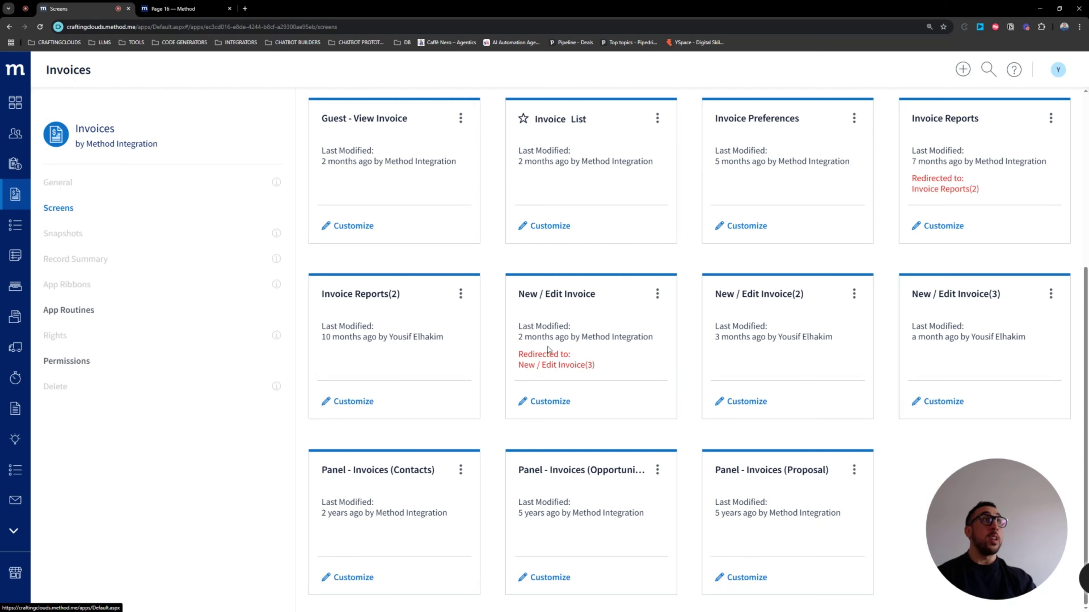
{"action": "left_click", "coordinate": [658, 296]}
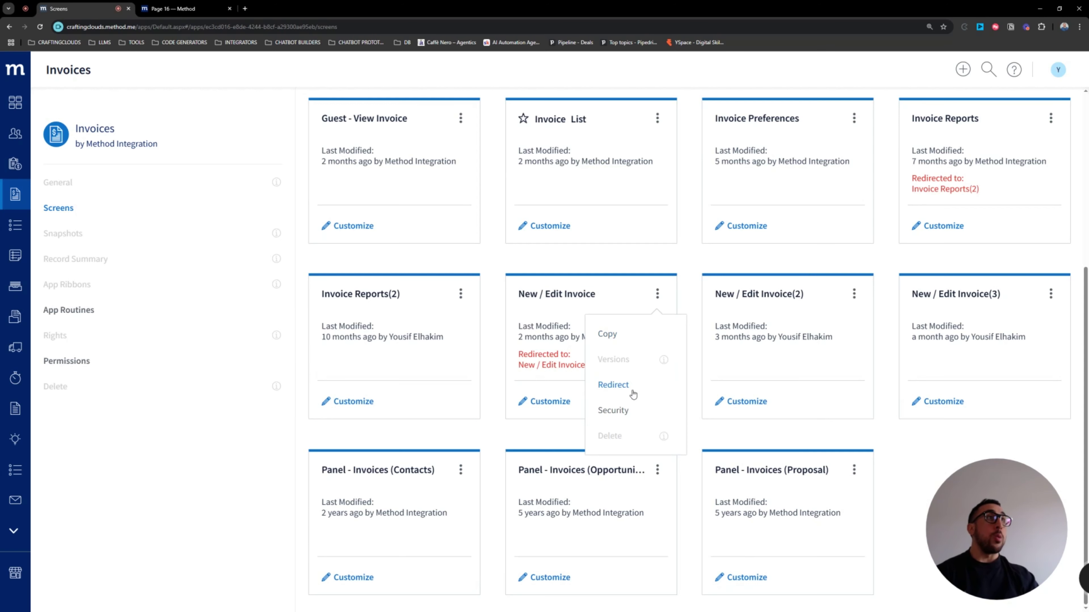
{"action": "left_click", "coordinate": [618, 388]}
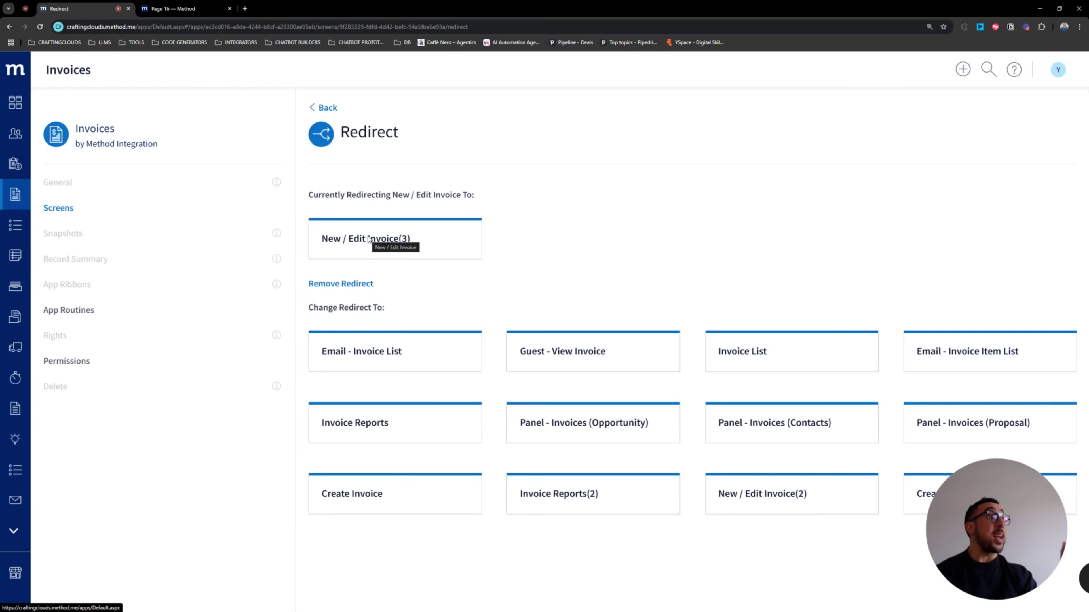
{"action": "left_click", "coordinate": [341, 283]}
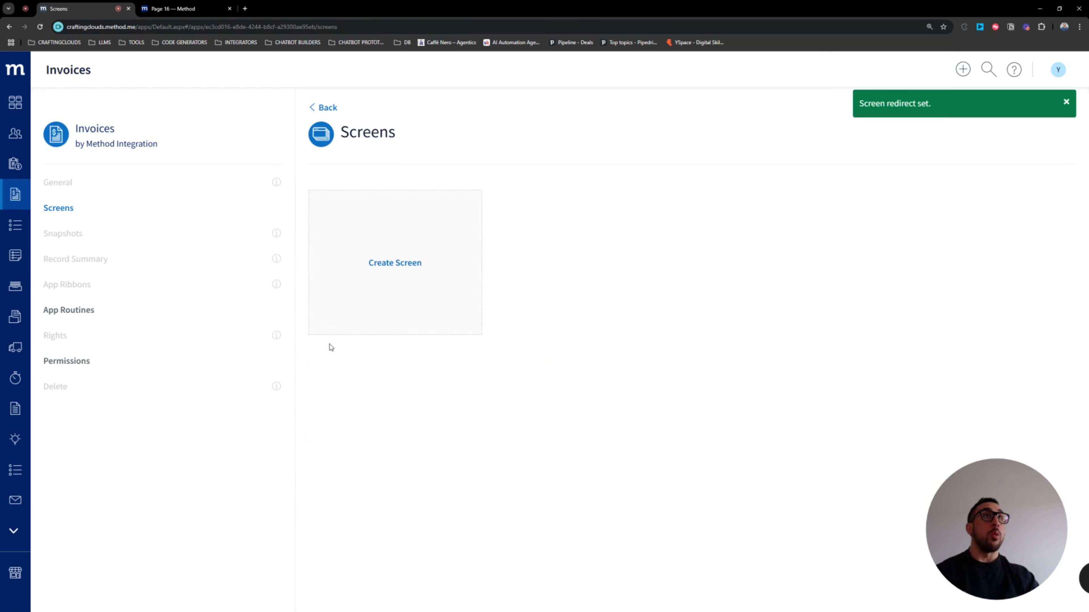
Review the Invoices app's list of screens and its App Routines.
{"action": "scroll", "coordinate": [608, 428], "scroll_direction": "down", "scroll_amount": 5}
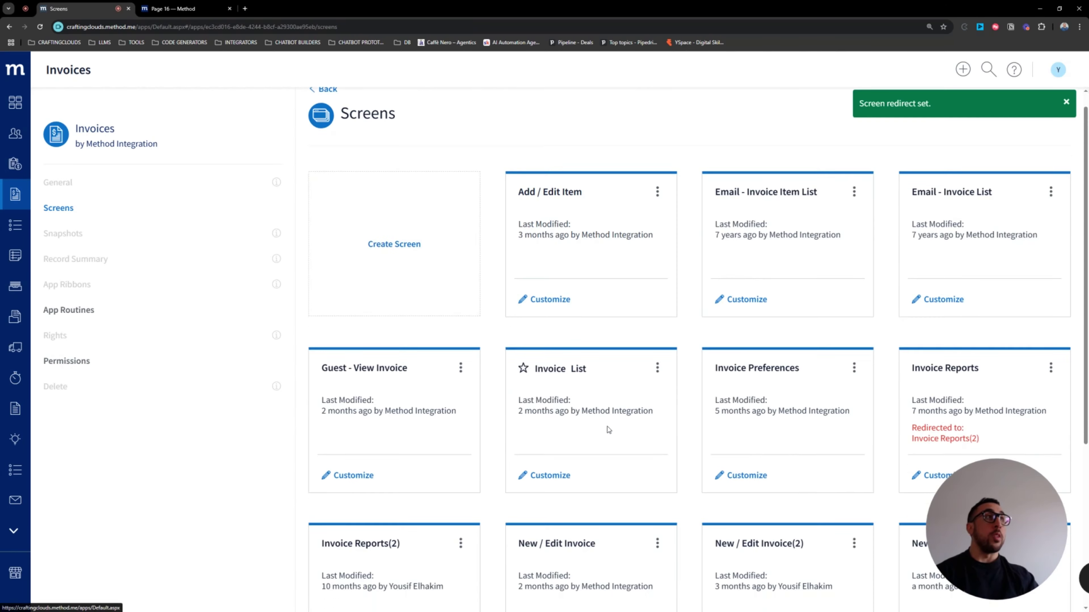
{"action": "scroll", "coordinate": [701, 426], "scroll_direction": "down", "scroll_amount": 2}
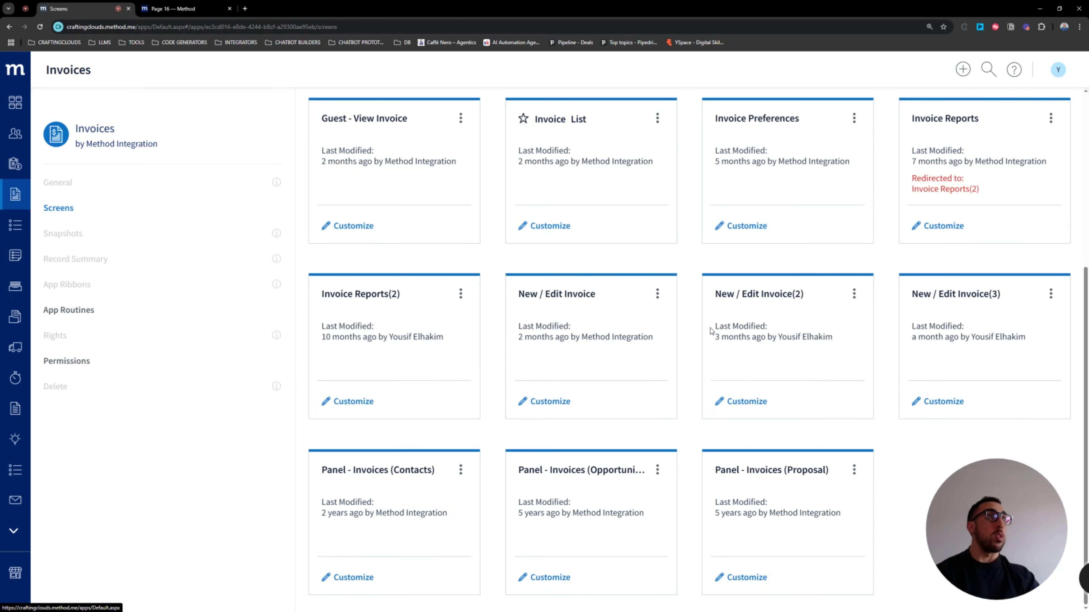
{"action": "scroll", "coordinate": [564, 376], "scroll_direction": "up", "scroll_amount": 5}
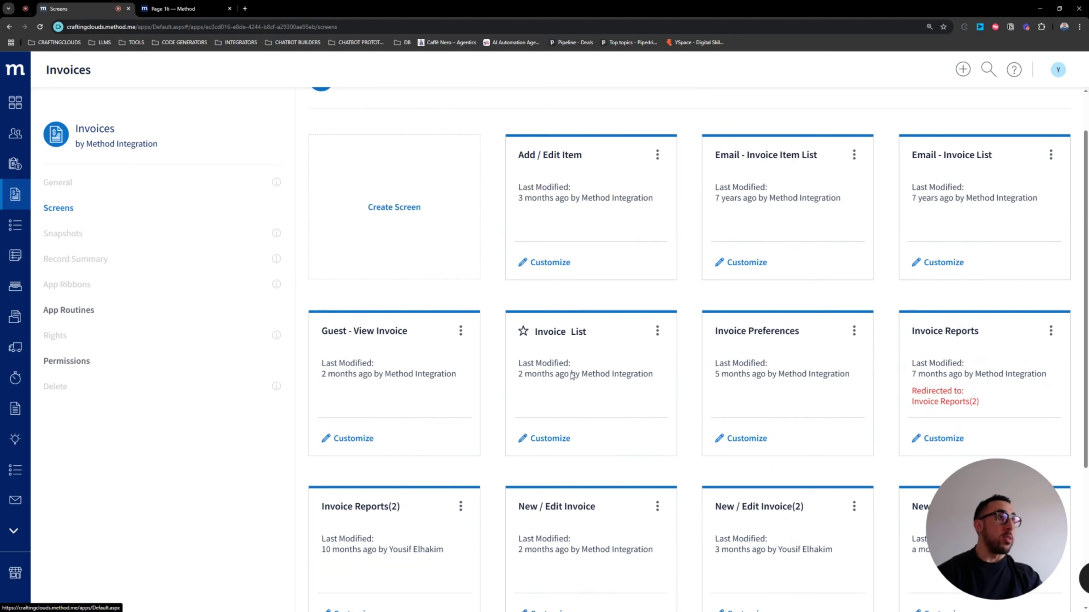
{"action": "scroll", "coordinate": [572, 376], "scroll_direction": "down", "scroll_amount": 3}
{"action": "right_click", "coordinate": [568, 373]}
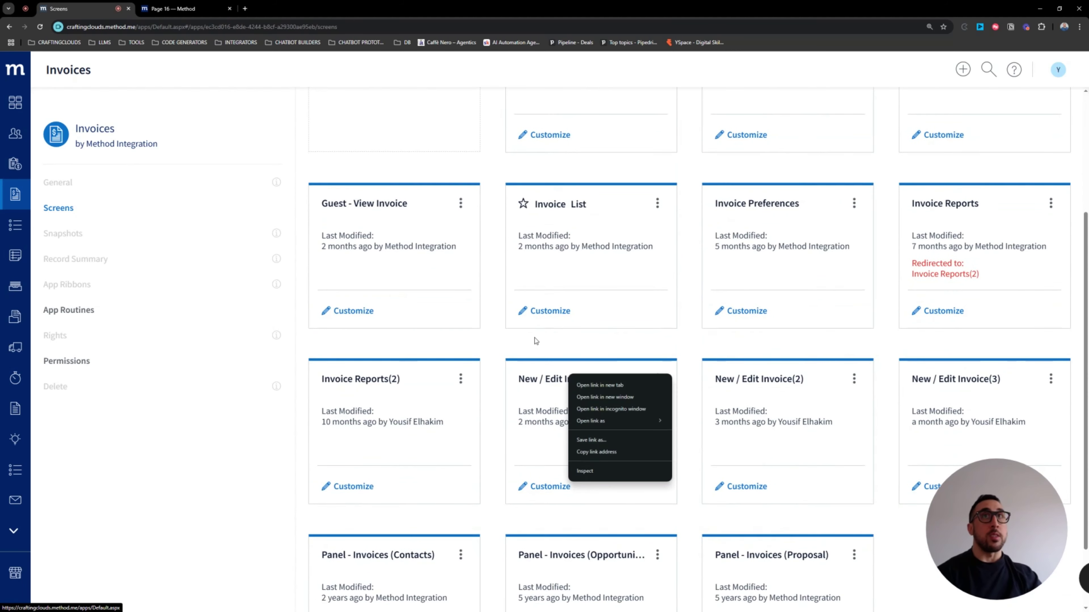
{"action": "left_click", "coordinate": [79, 312]}
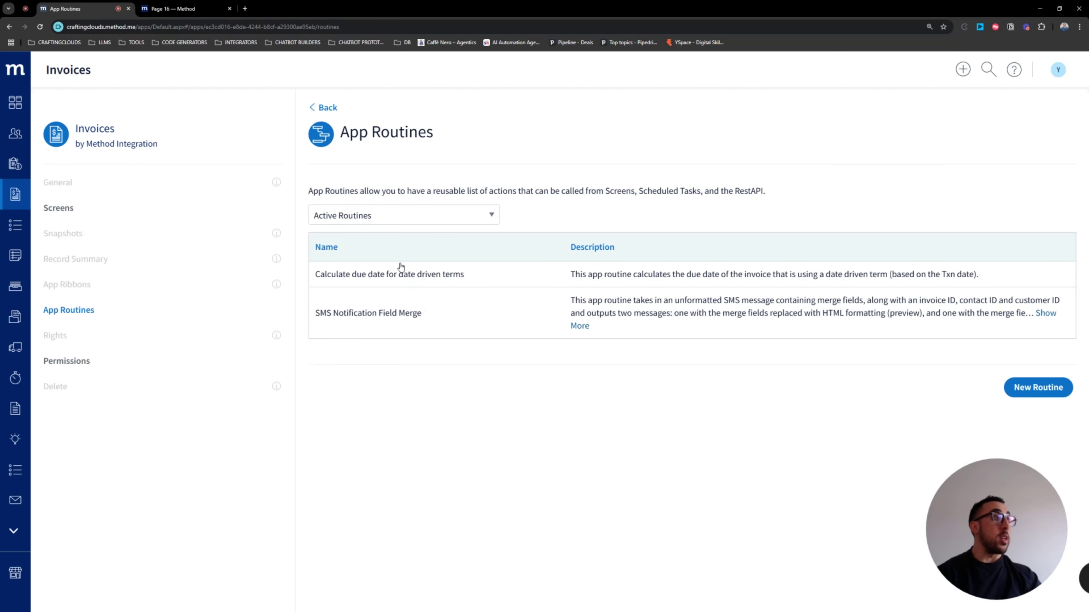
Open the Invoices app's permissions and try switching the user's Manage and Delete permissions off and back on.
{"action": "left_click", "coordinate": [70, 360]}
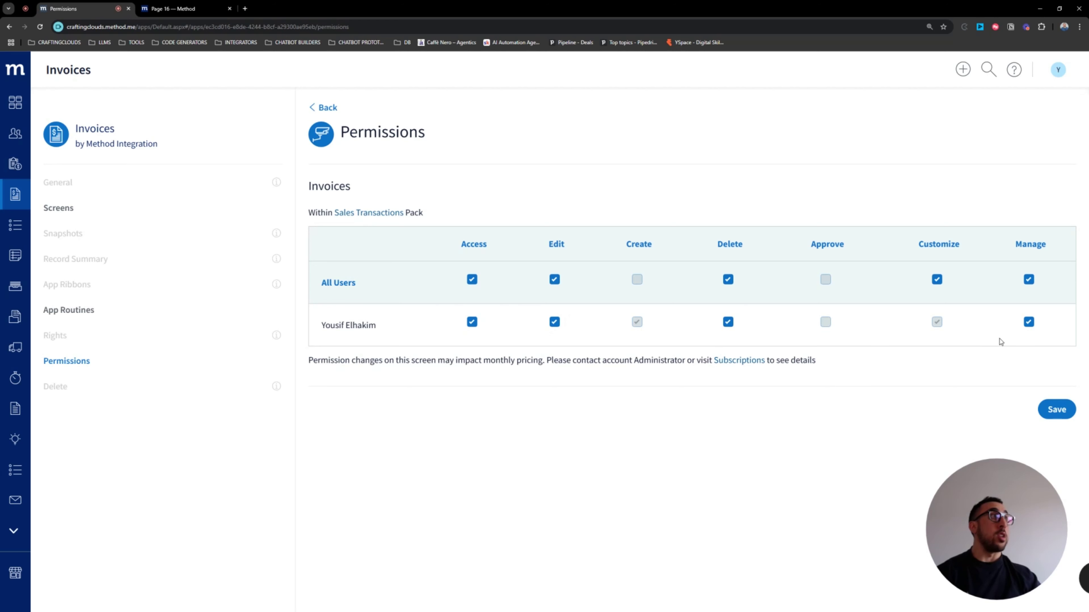
{"action": "left_click", "coordinate": [1029, 322]}
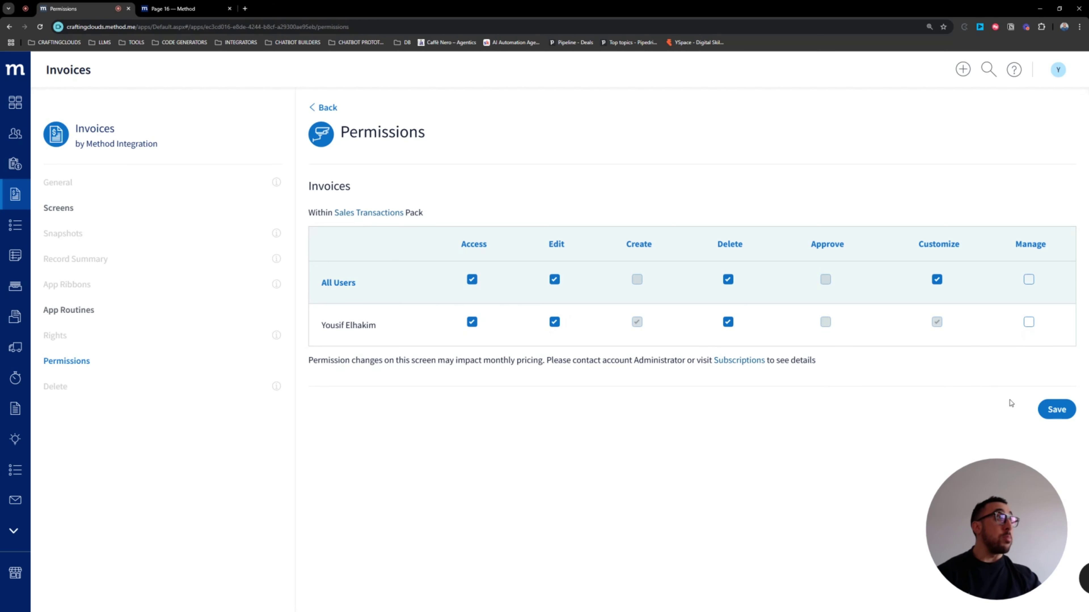
{"action": "left_click", "coordinate": [1028, 322]}
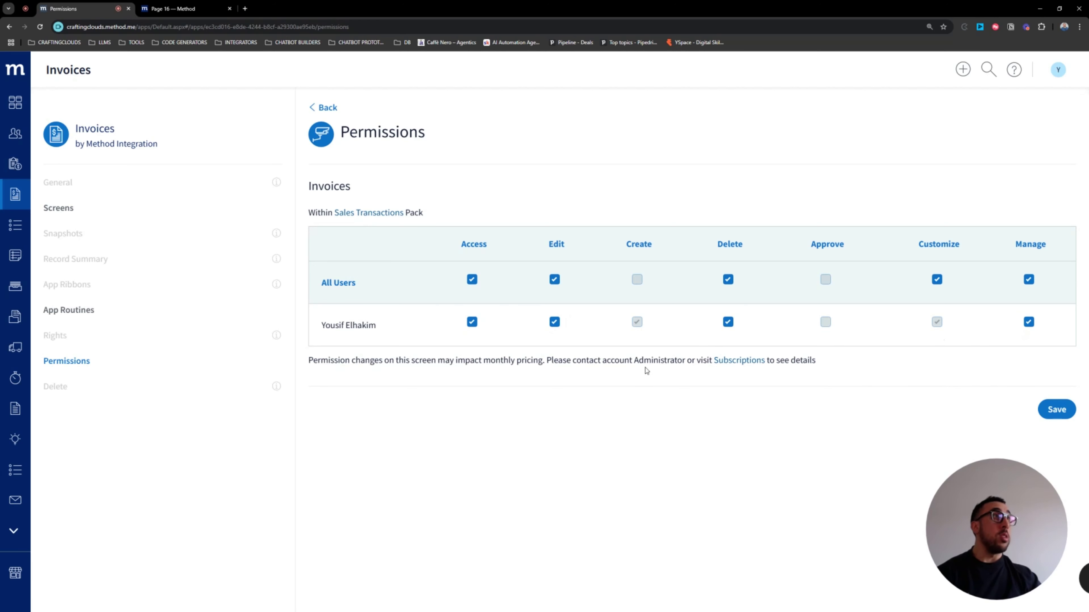
{"action": "left_click", "coordinate": [728, 322]}
{"action": "left_click", "coordinate": [728, 322]}
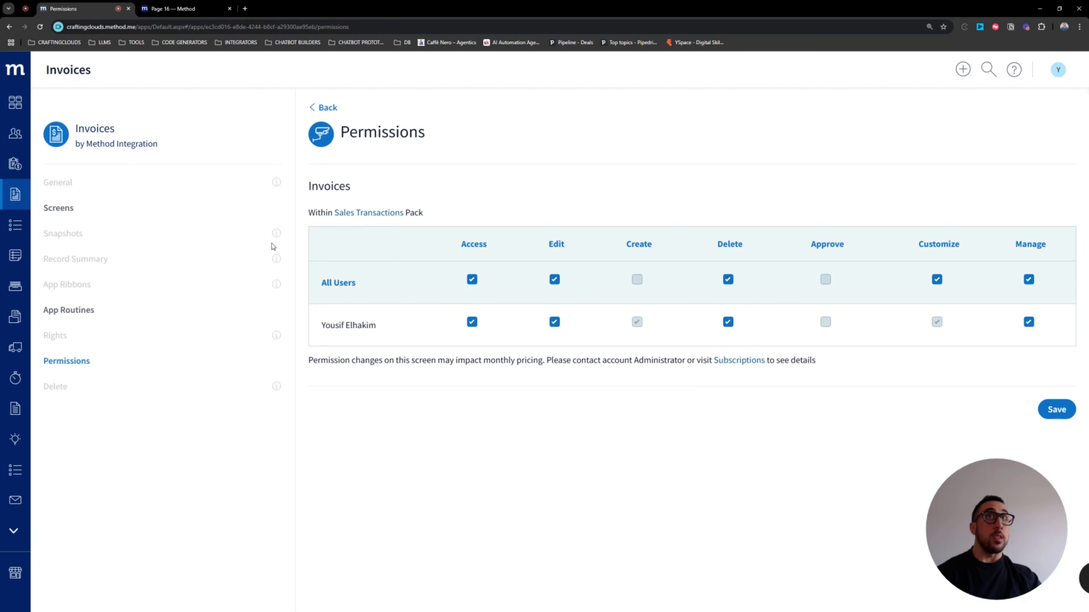
Try clearing the user's Delete, Edit and Access permissions for Invoices, and return to the Dashboard without saving.
{"action": "left_click", "coordinate": [728, 322]}
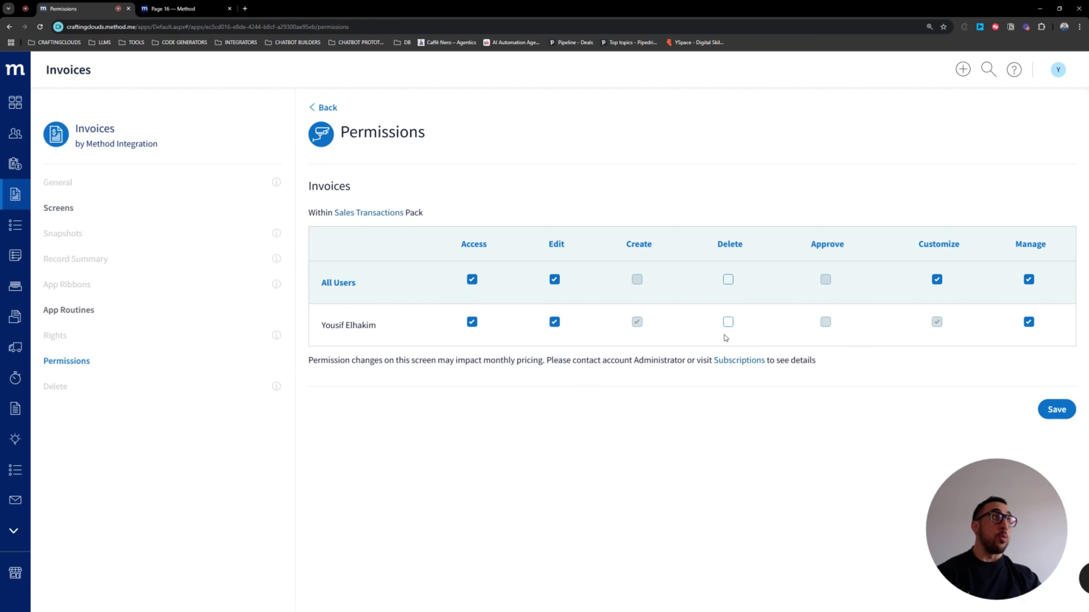
{"action": "left_click", "coordinate": [555, 322]}
{"action": "left_click", "coordinate": [472, 322]}
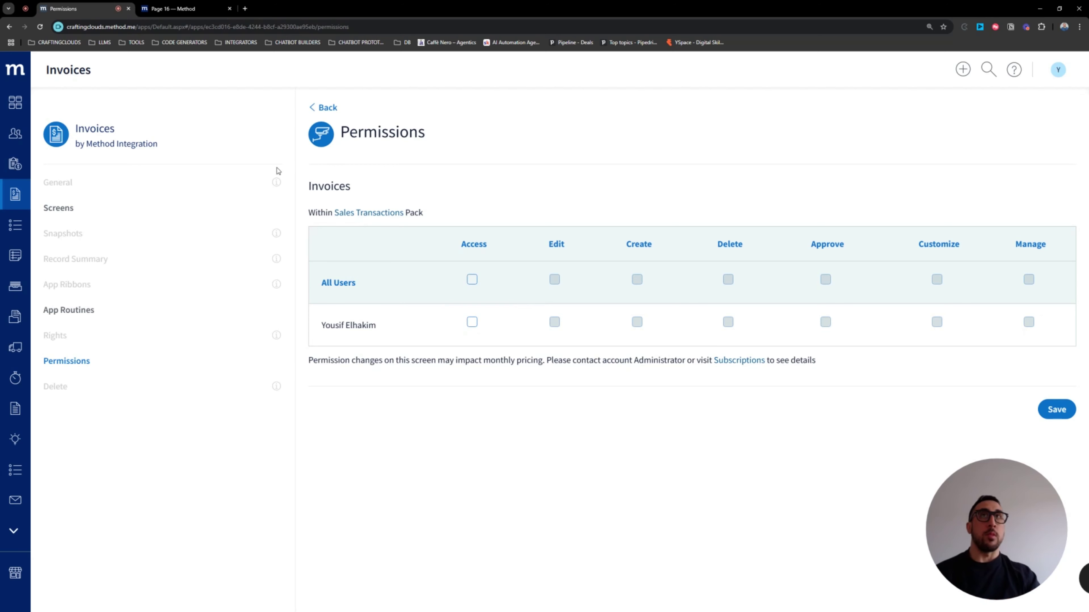
{"action": "left_click", "coordinate": [15, 110]}
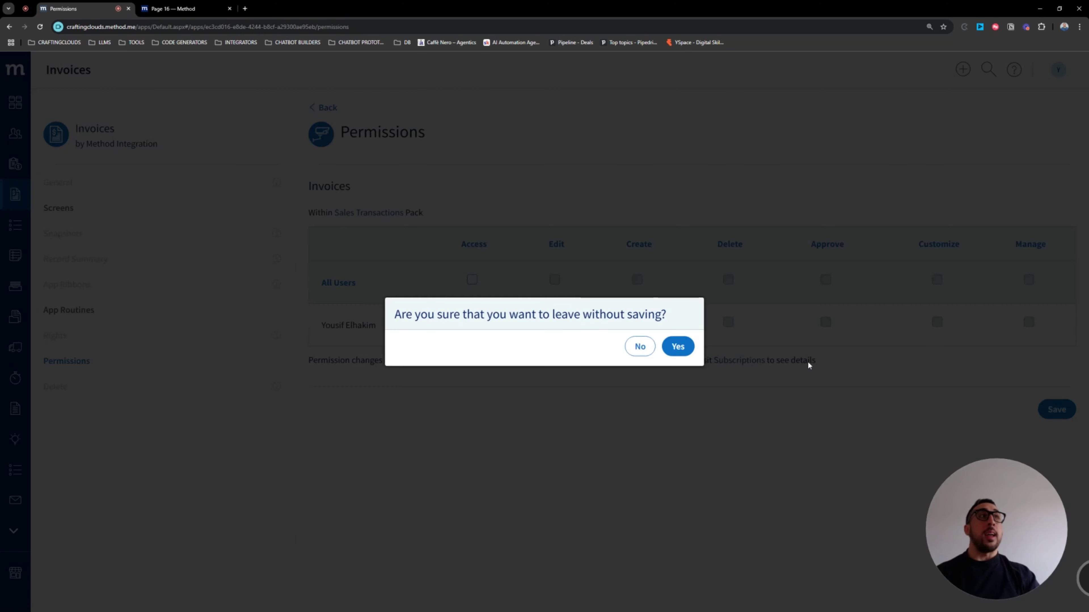
{"action": "left_click", "coordinate": [677, 346]}
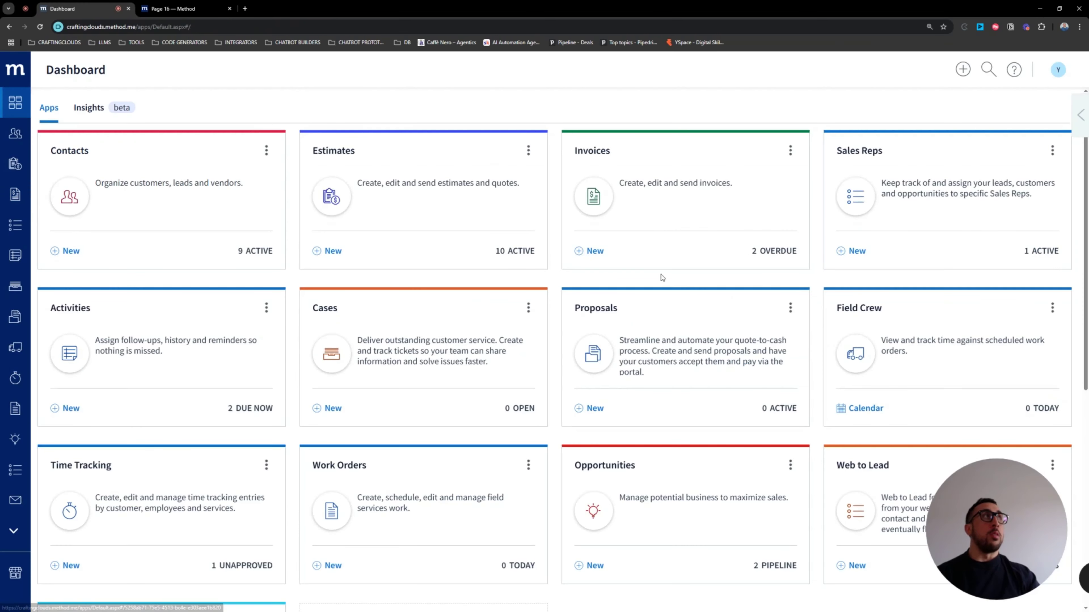
Open the Users section of the account settings and start a new teammate invitation.
{"action": "left_click", "coordinate": [1058, 70]}
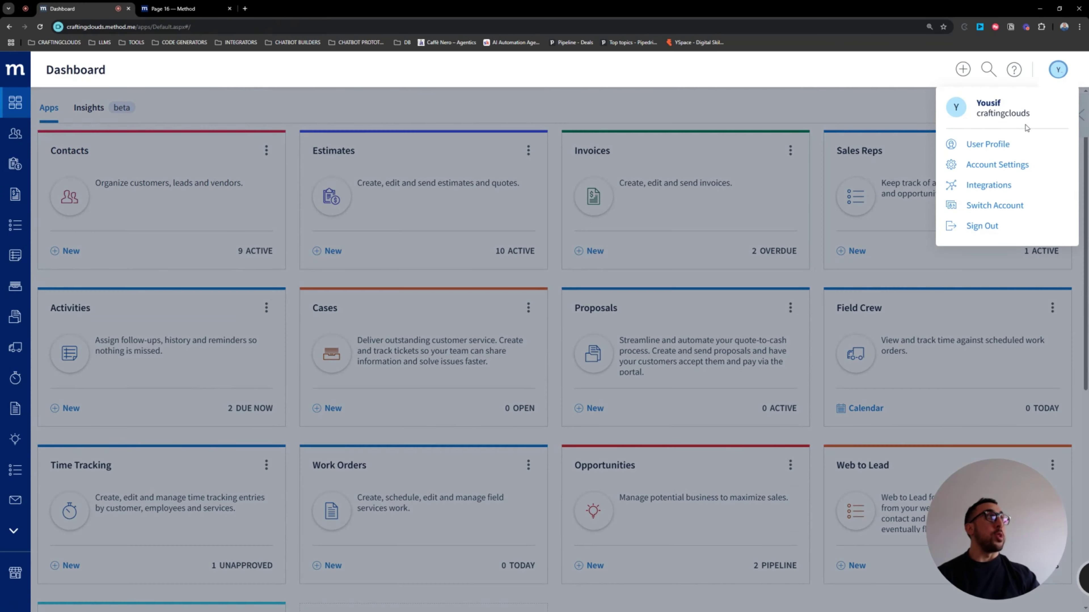
{"action": "left_click", "coordinate": [988, 164]}
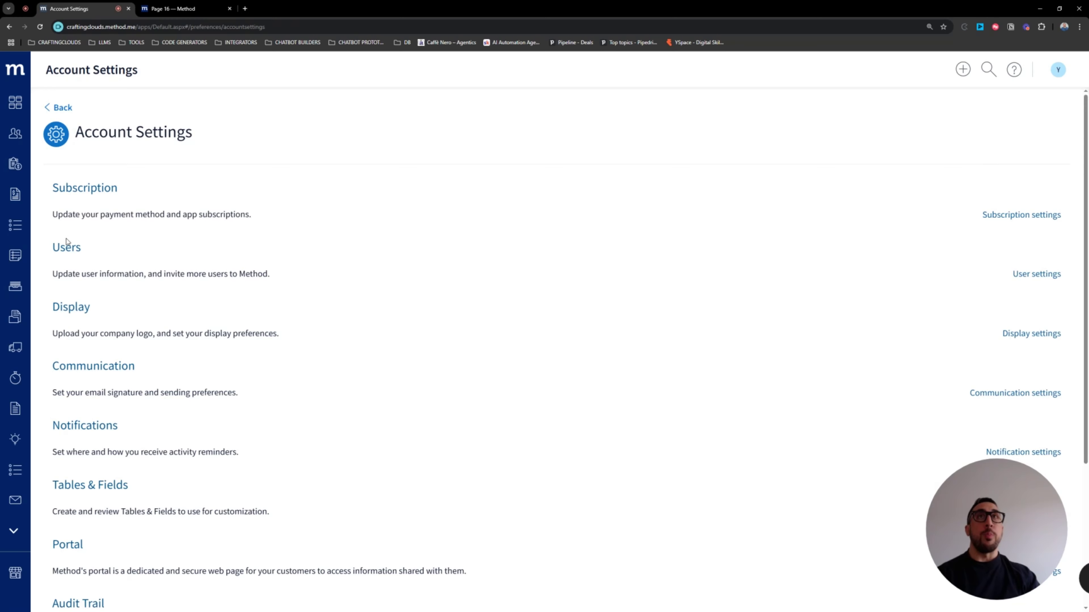
{"action": "left_click", "coordinate": [68, 247]}
{"action": "left_click", "coordinate": [163, 141]}
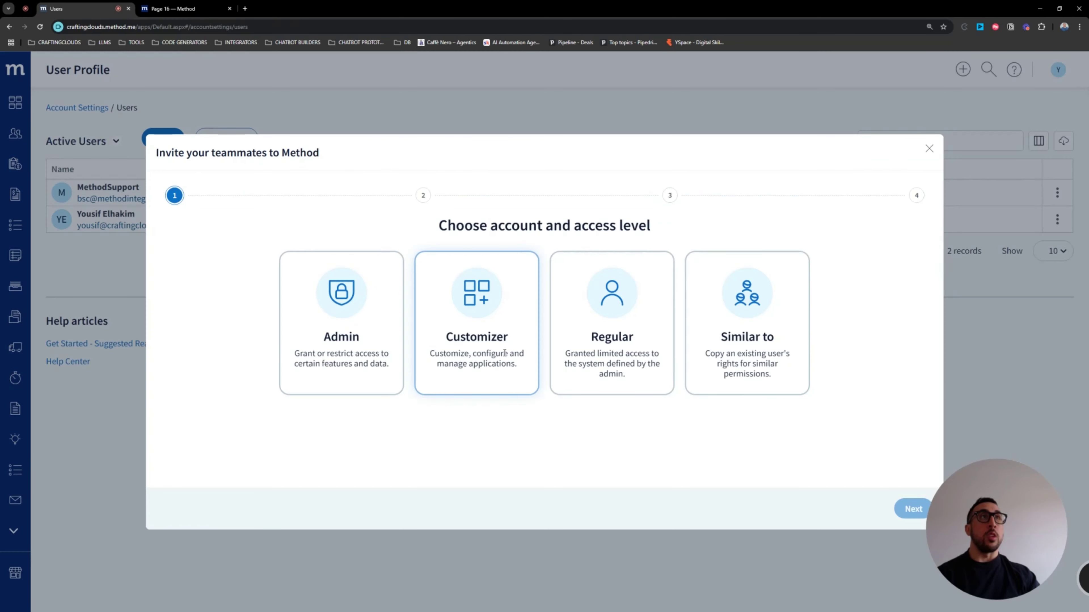
Choose the Admin access level, enter the invitee's email address and continue to the permissions and packages selection.
{"action": "left_click", "coordinate": [356, 320]}
{"action": "left_click", "coordinate": [908, 509]}
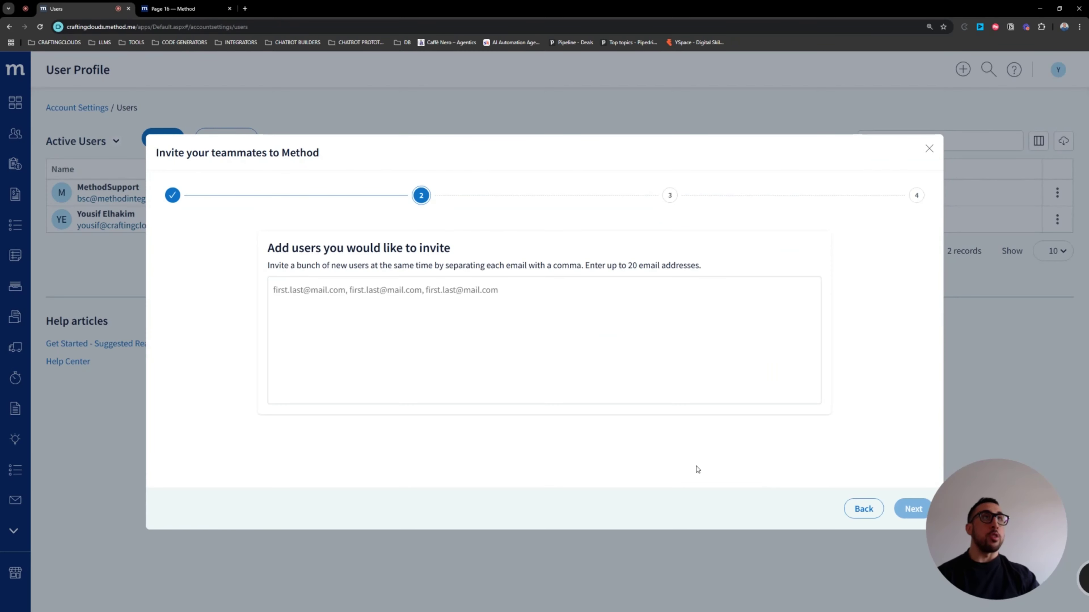
{"action": "left_click", "coordinate": [309, 301]}
{"action": "left_click", "coordinate": [339, 327]}
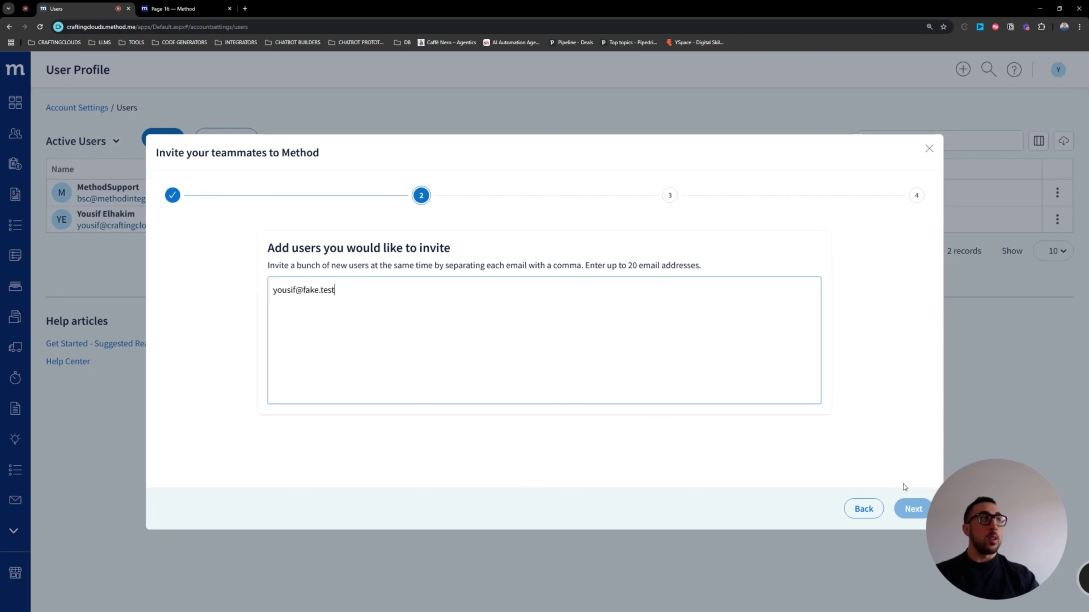
{"action": "left_click", "coordinate": [906, 509]}
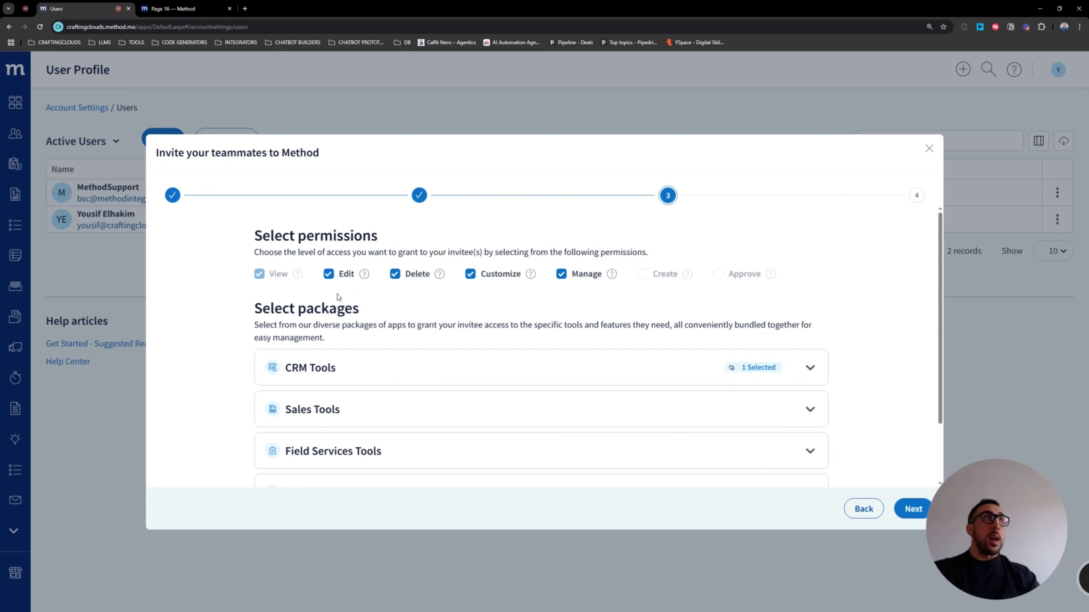
Clear the invitee's Edit and Delete permissions, leaving Customize and Manage enabled.
{"action": "left_click", "coordinate": [329, 274]}
{"action": "left_click", "coordinate": [394, 274]}
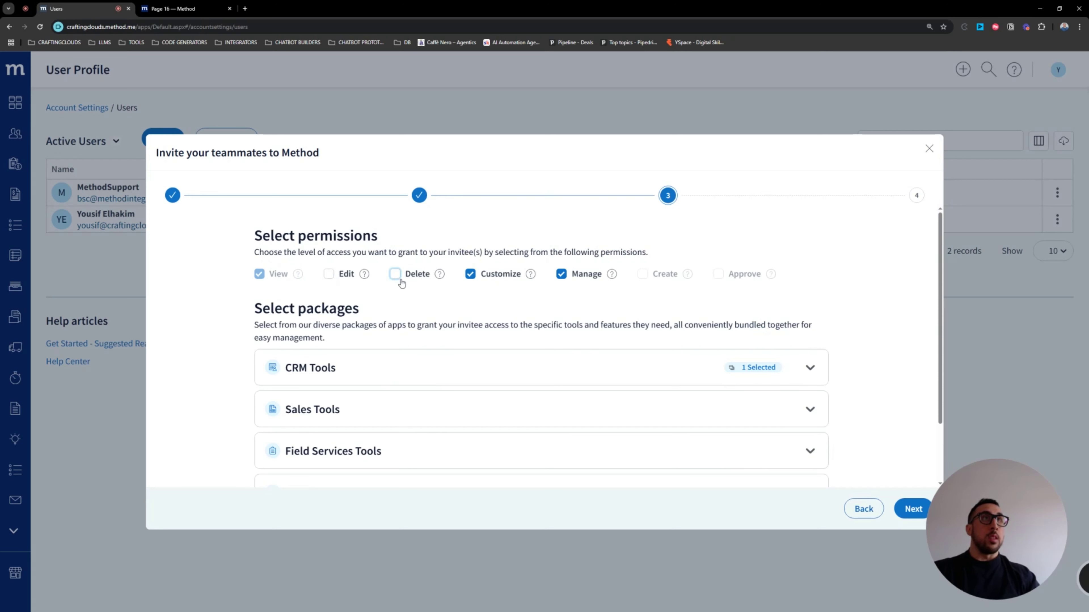
{"action": "left_click", "coordinate": [471, 274]}
{"action": "left_click", "coordinate": [562, 275]}
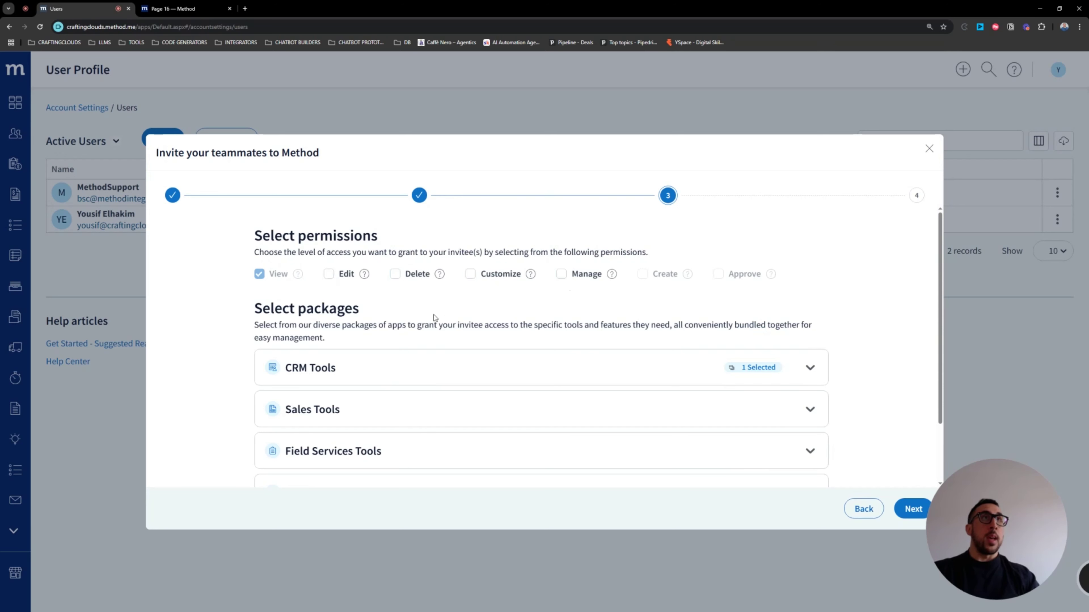
{"action": "left_click", "coordinate": [470, 276]}
{"action": "left_click", "coordinate": [561, 275]}
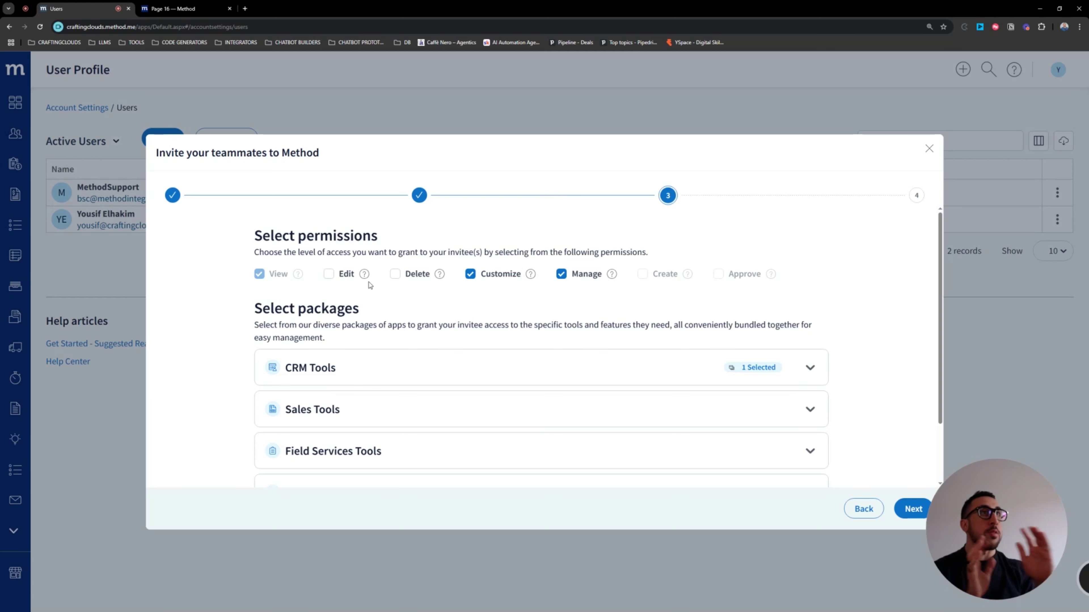
Expand the Sales Tools packages and examine the apps and per-user monthly price of each package.
{"action": "scroll", "coordinate": [419, 372], "scroll_direction": "down", "scroll_amount": 3}
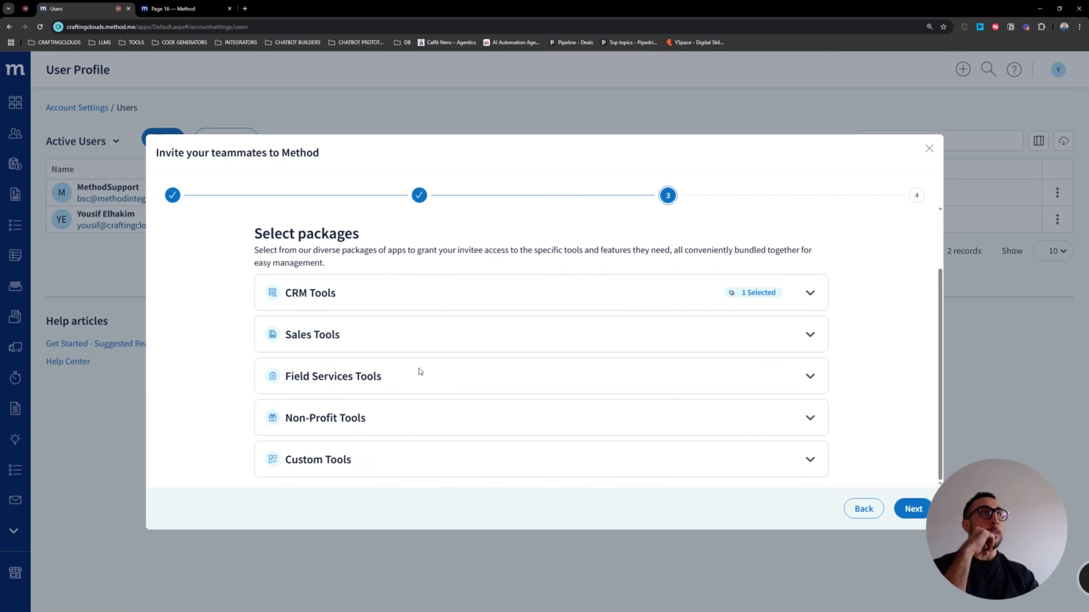
{"action": "left_click", "coordinate": [804, 332]}
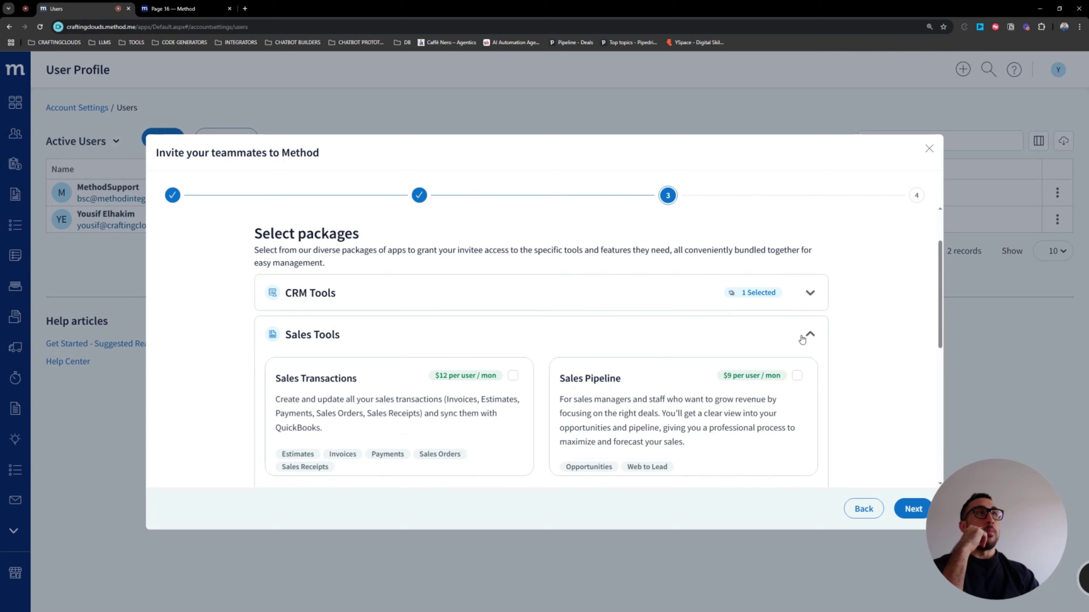
{"action": "scroll", "coordinate": [798, 350], "scroll_direction": "down", "scroll_amount": 3}
{"action": "scroll", "coordinate": [793, 369], "scroll_direction": "up", "scroll_amount": 5}
{"action": "scroll", "coordinate": [610, 373], "scroll_direction": "down", "scroll_amount": 5}
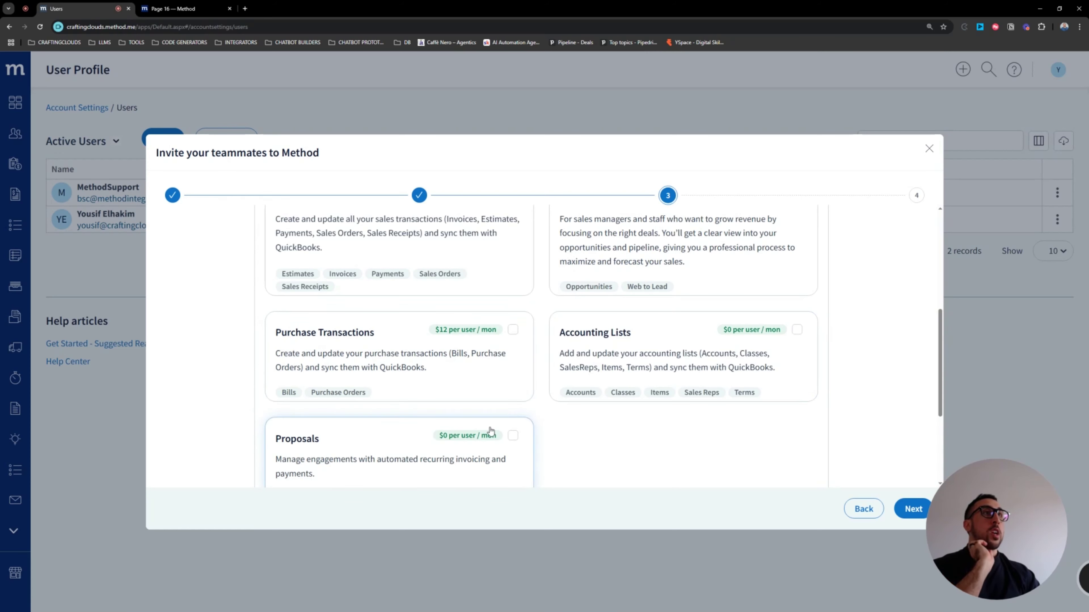
{"action": "scroll", "coordinate": [471, 425], "scroll_direction": "down", "scroll_amount": 3}
{"action": "scroll", "coordinate": [614, 370], "scroll_direction": "up", "scroll_amount": 3}
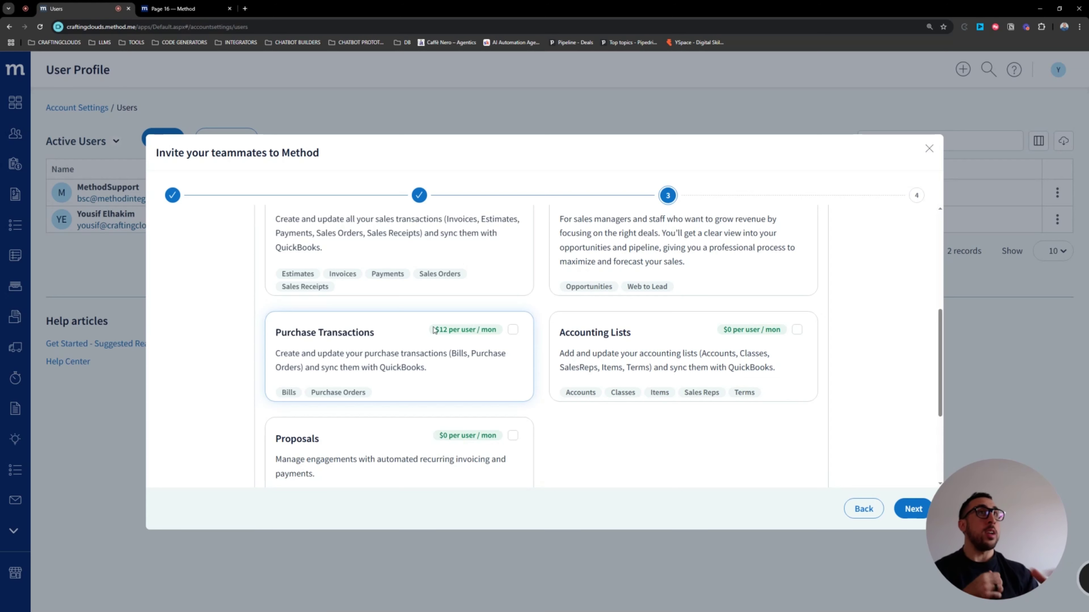
Review the Sales Tools packages, toggling Purchase Transactions on and off, and close the teammate invitation without sending it.
{"action": "scroll", "coordinate": [493, 377], "scroll_direction": "up", "scroll_amount": 5}
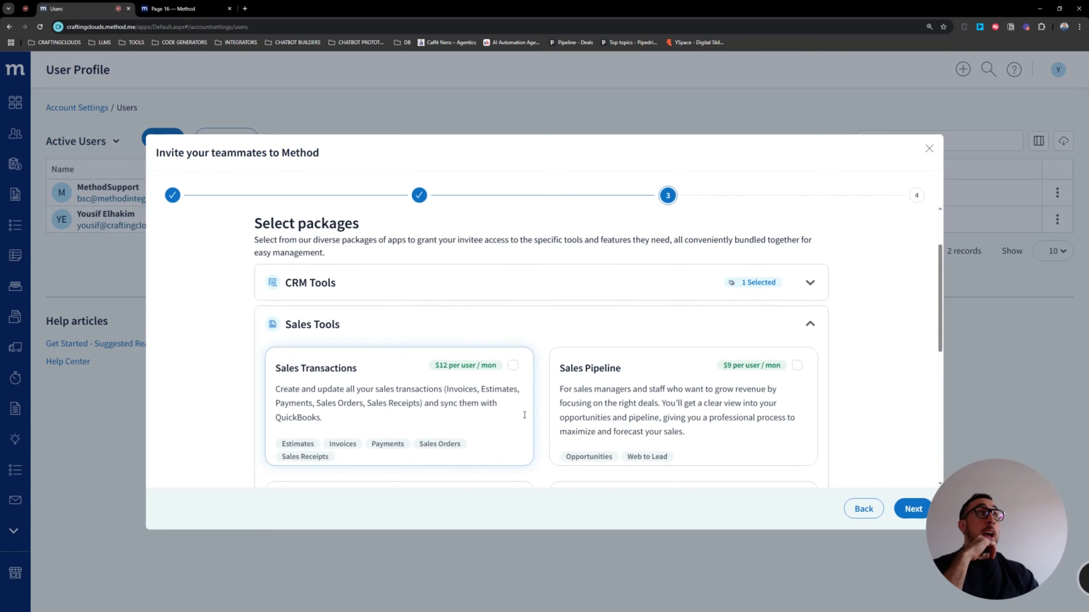
{"action": "scroll", "coordinate": [533, 422], "scroll_direction": "down", "scroll_amount": 6}
{"action": "scroll", "coordinate": [620, 421], "scroll_direction": "up", "scroll_amount": 2}
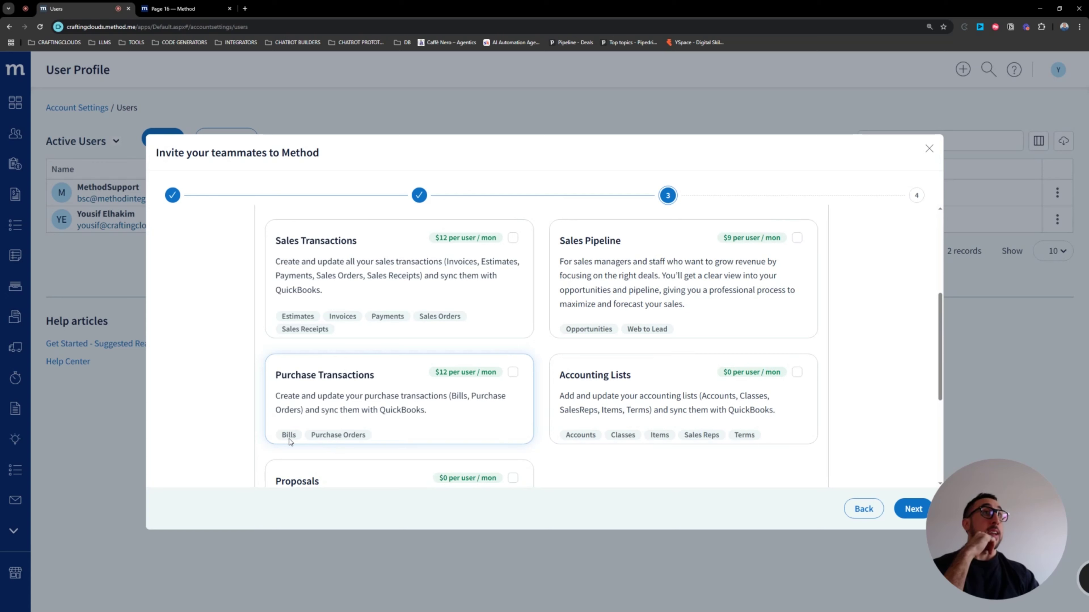
{"action": "left_click", "coordinate": [360, 434]}
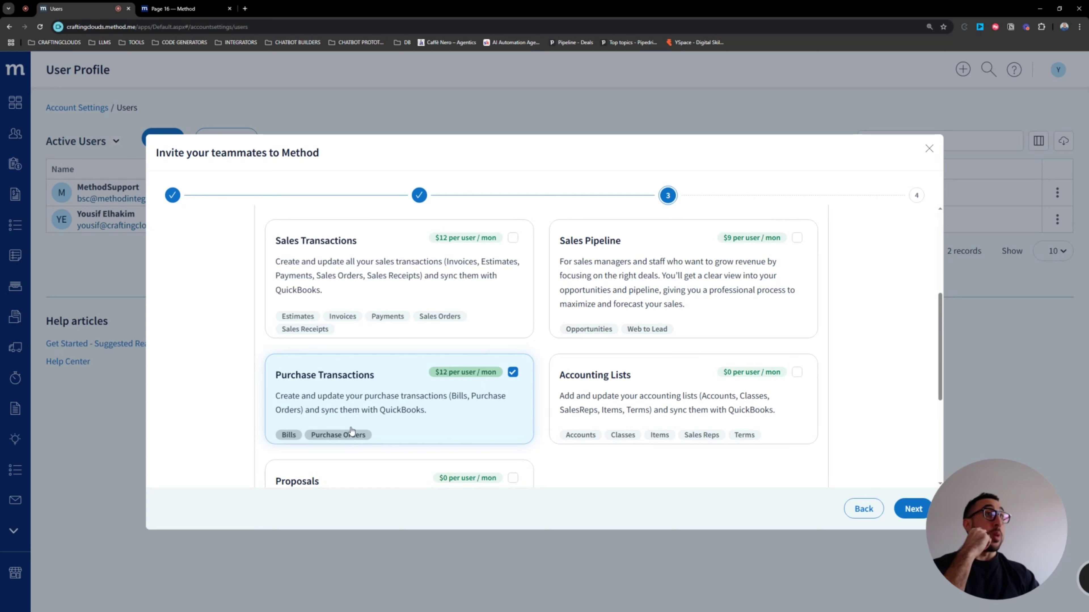
{"action": "left_click", "coordinate": [513, 373]}
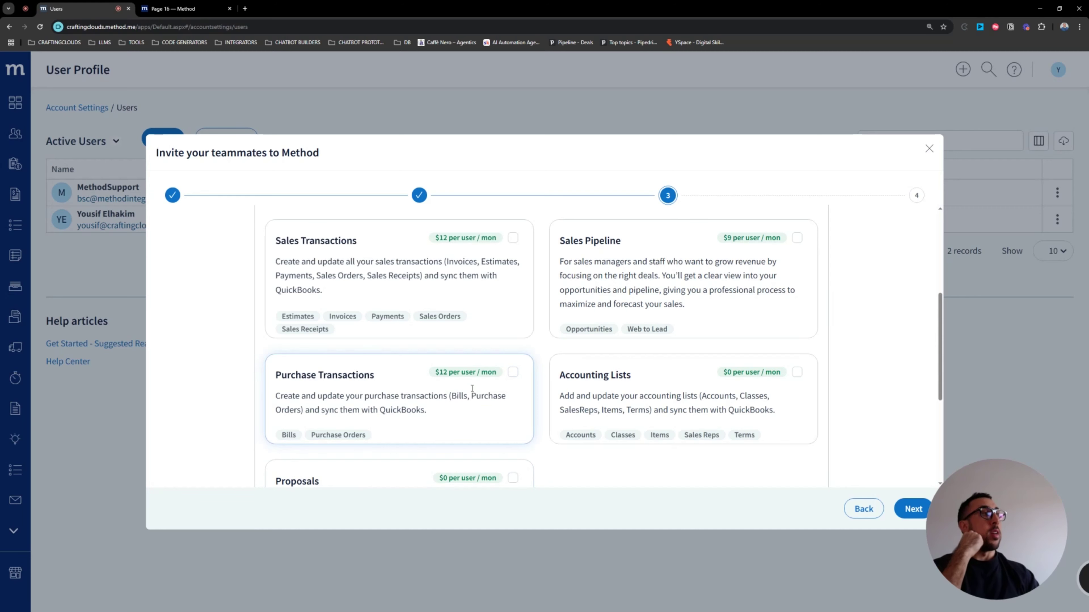
{"action": "left_click", "coordinate": [929, 149]}
Open the application access settings of the second active user and view the Accounting Lists app pack.
{"action": "left_click", "coordinate": [183, 217]}
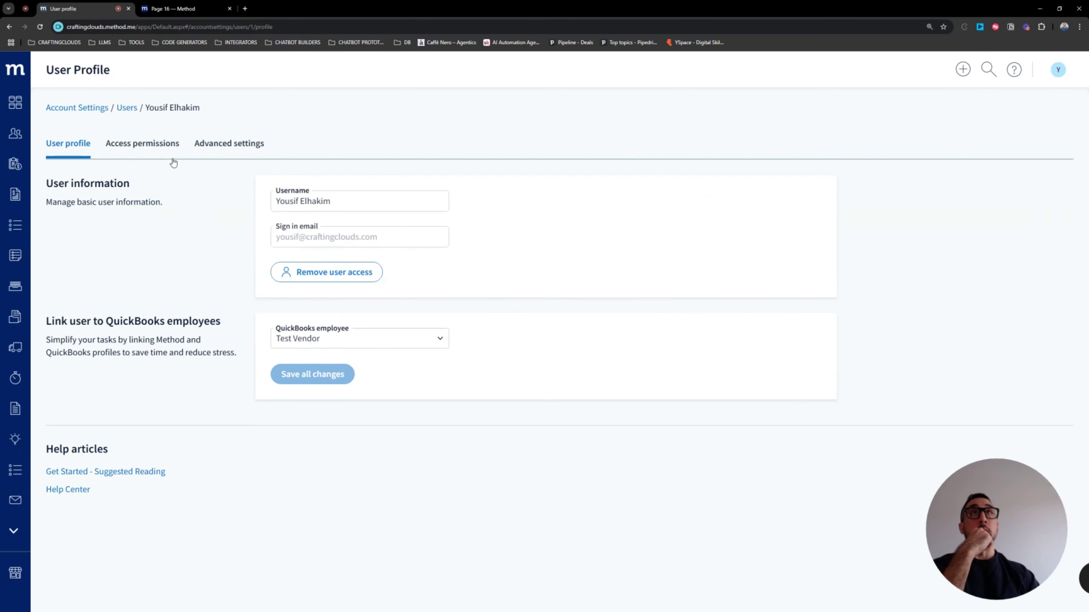
{"action": "left_click", "coordinate": [146, 145]}
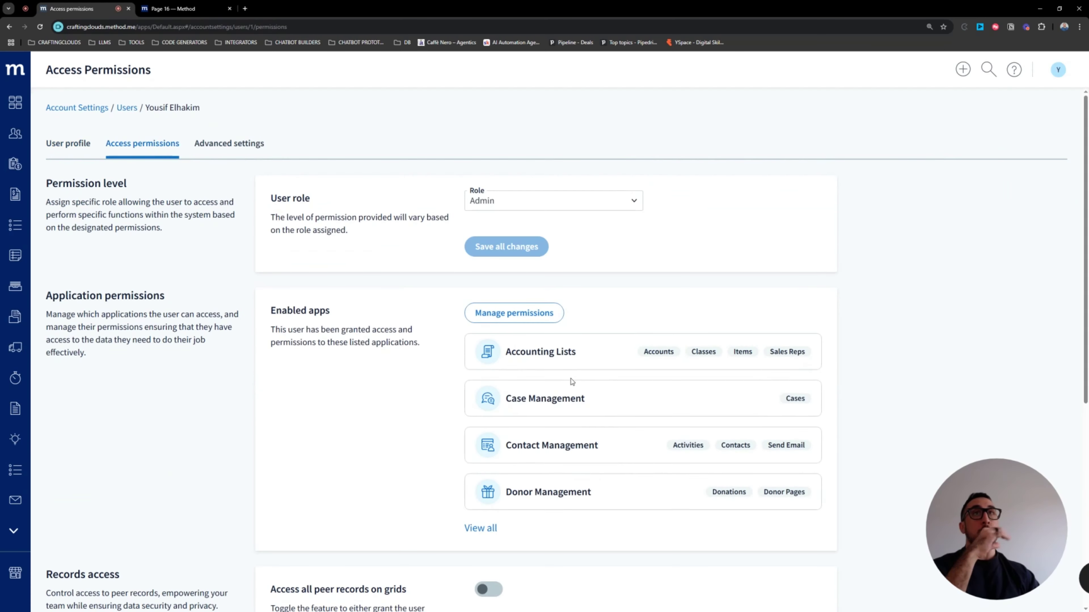
{"action": "left_click", "coordinate": [509, 313]}
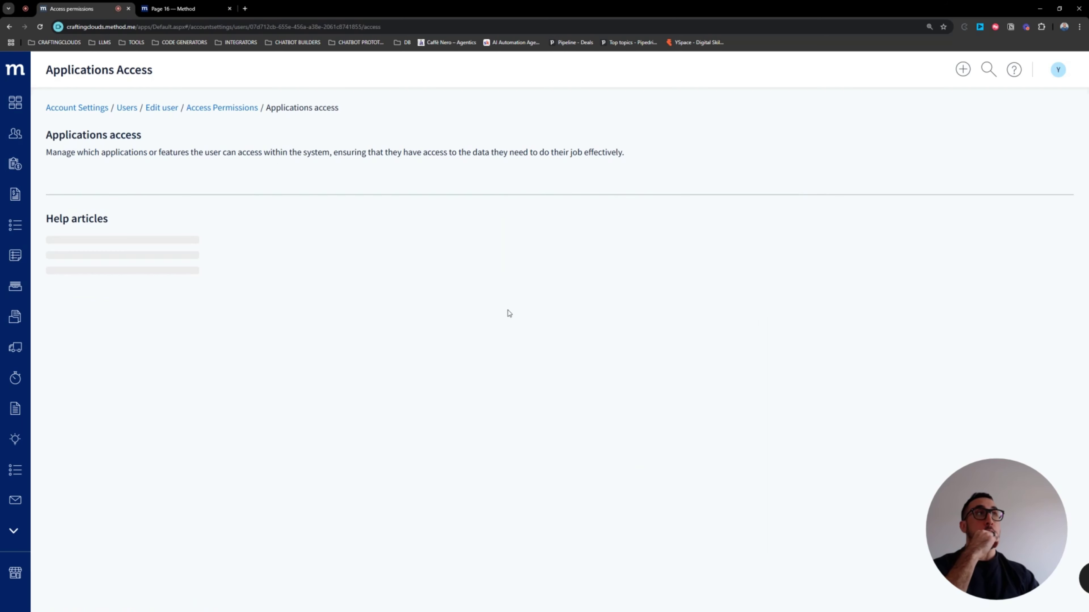
{"action": "left_click", "coordinate": [1032, 238]}
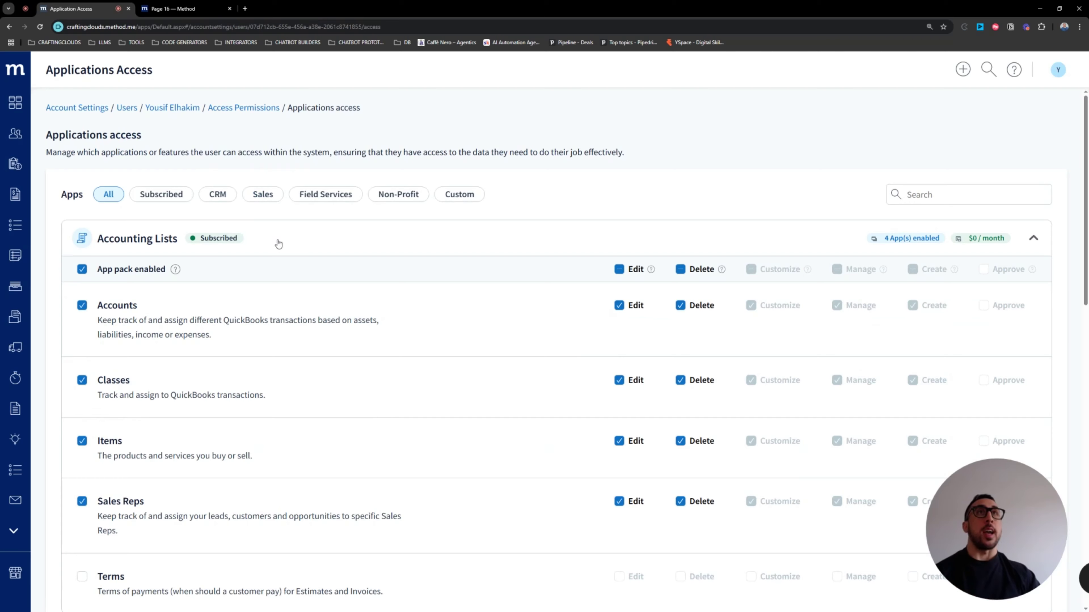
Examine the Accounting Lists permissions and expand the Case Management and Contact Management app packs.
{"action": "scroll", "coordinate": [197, 218], "scroll_direction": "down", "scroll_amount": 3}
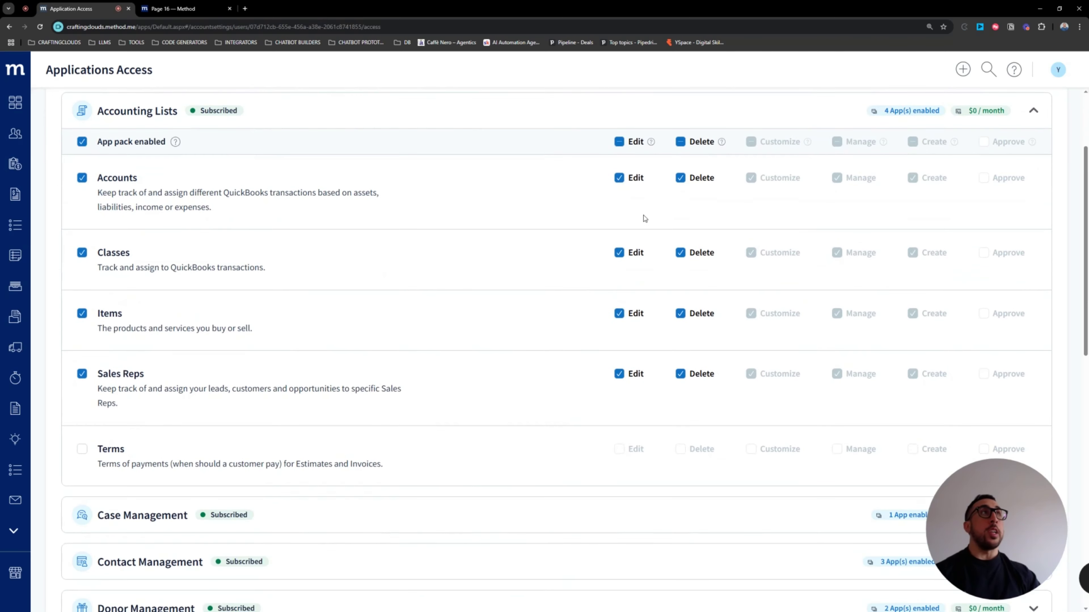
{"action": "scroll", "coordinate": [644, 219], "scroll_direction": "up", "scroll_amount": 3}
{"action": "scroll", "coordinate": [934, 275], "scroll_direction": "down", "scroll_amount": 5}
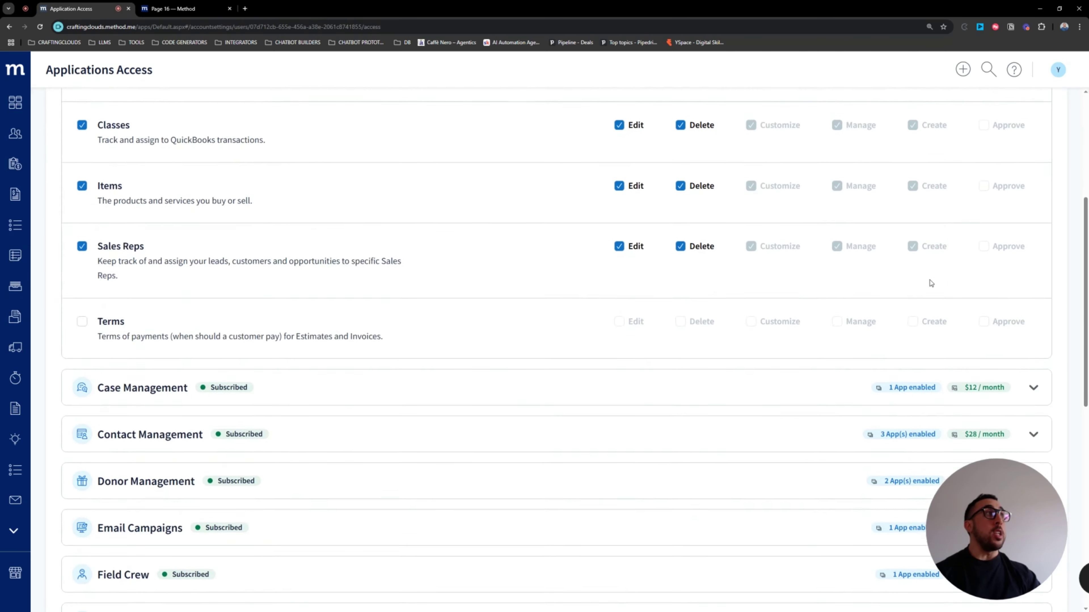
{"action": "scroll", "coordinate": [932, 283], "scroll_direction": "down", "scroll_amount": 5}
{"action": "left_click", "coordinate": [1033, 175]}
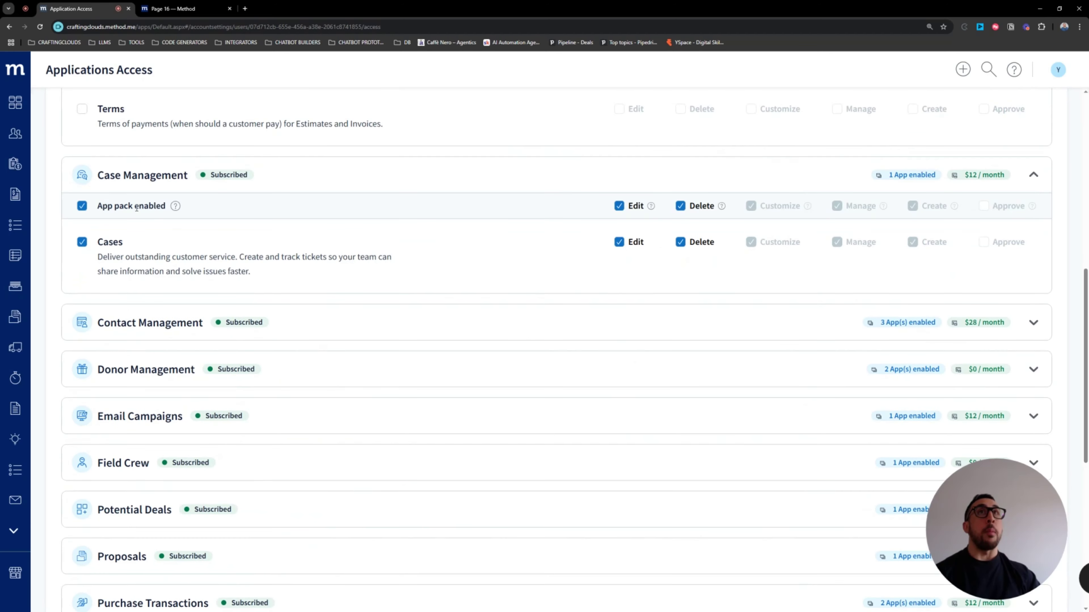
{"action": "left_click", "coordinate": [1034, 334]}
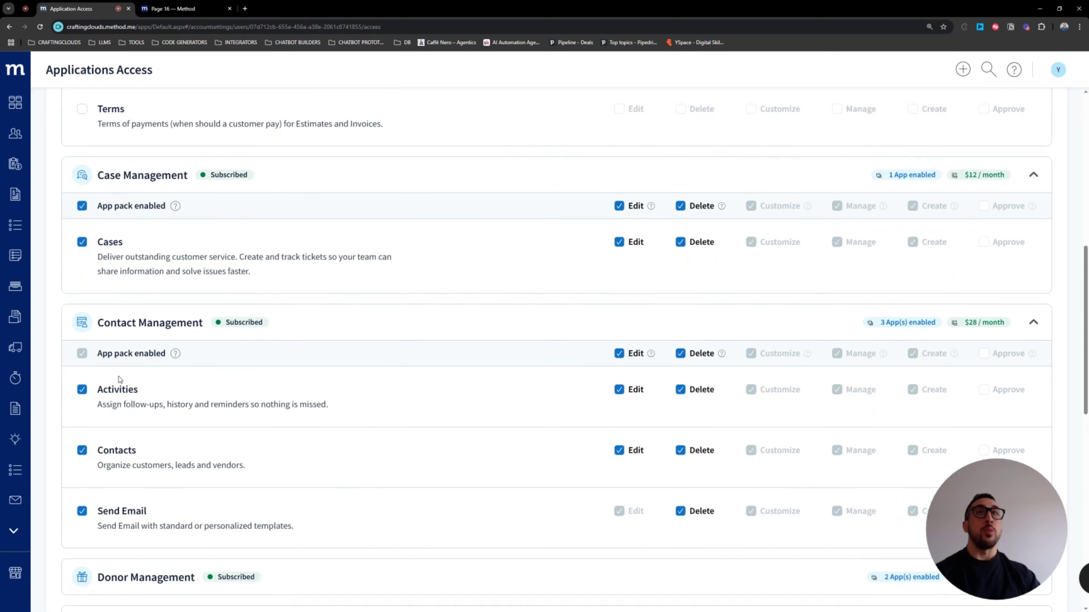
Turn the Case Management app pack off and back on, and enable the Terms app in Accounting Lists.
{"action": "scroll", "coordinate": [134, 405], "scroll_direction": "up", "scroll_amount": 3}
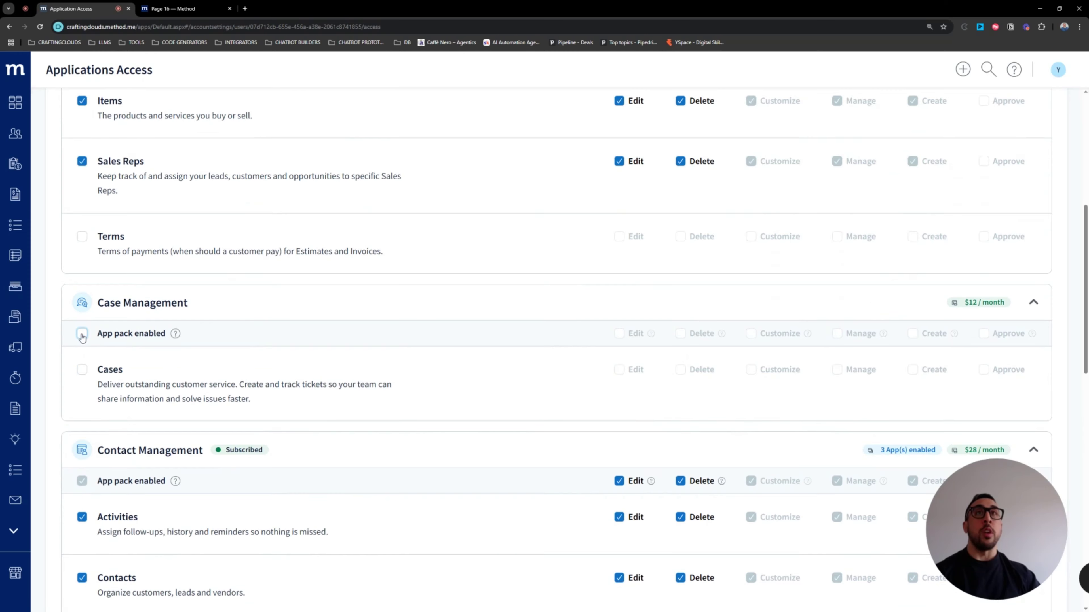
{"action": "scroll", "coordinate": [189, 472], "scroll_direction": "up", "scroll_amount": 7}
{"action": "scroll", "coordinate": [199, 482], "scroll_direction": "down", "scroll_amount": 5}
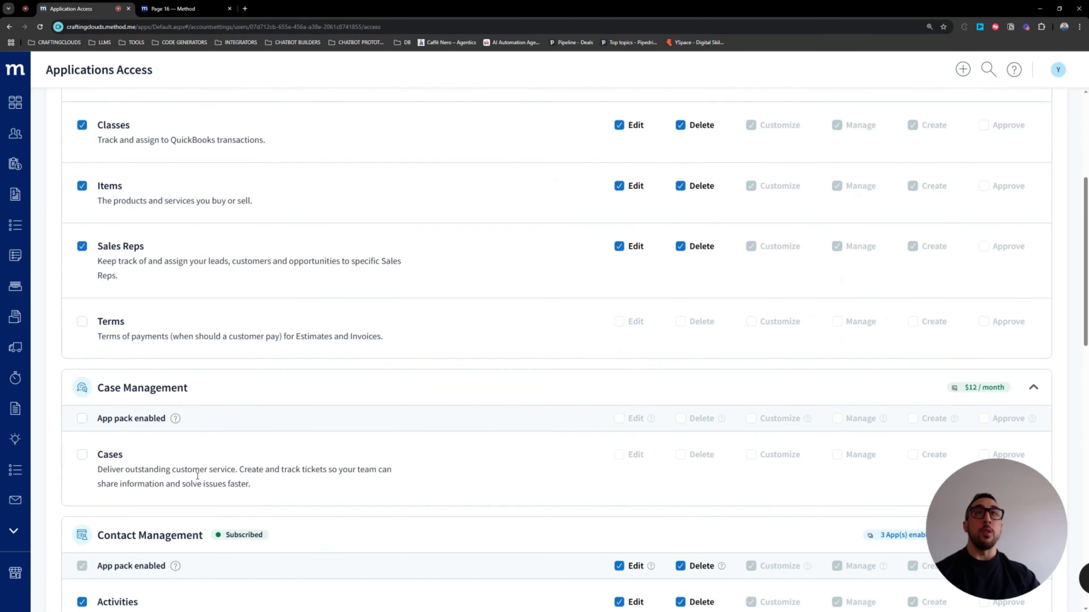
{"action": "left_click", "coordinate": [82, 418]}
{"action": "scroll", "coordinate": [160, 369], "scroll_direction": "down", "scroll_amount": 2}
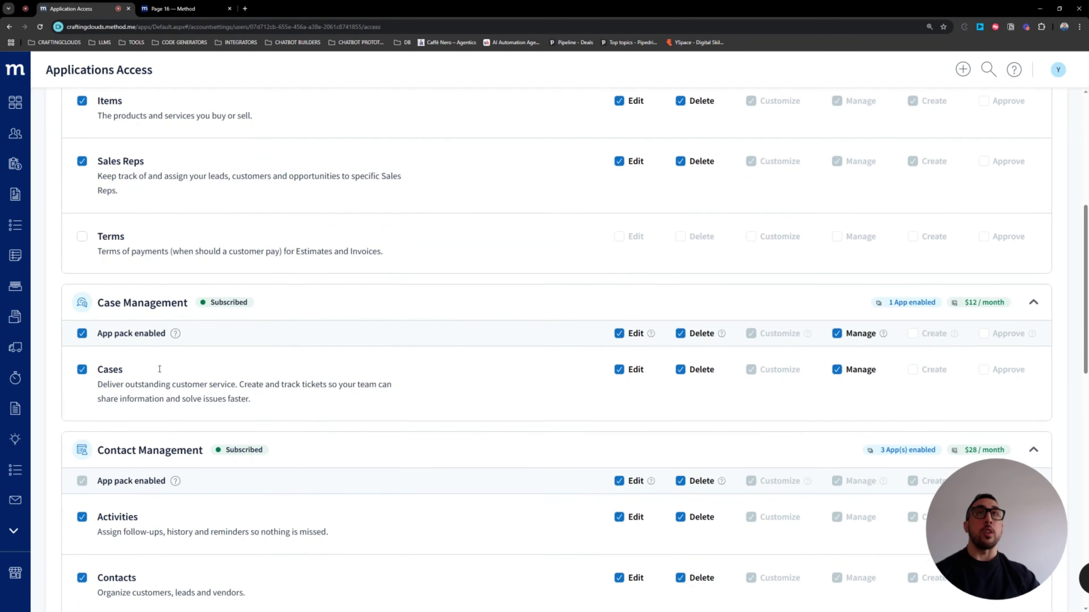
{"action": "left_click", "coordinate": [78, 238]}
{"action": "scroll", "coordinate": [138, 361], "scroll_direction": "down", "scroll_amount": 10}
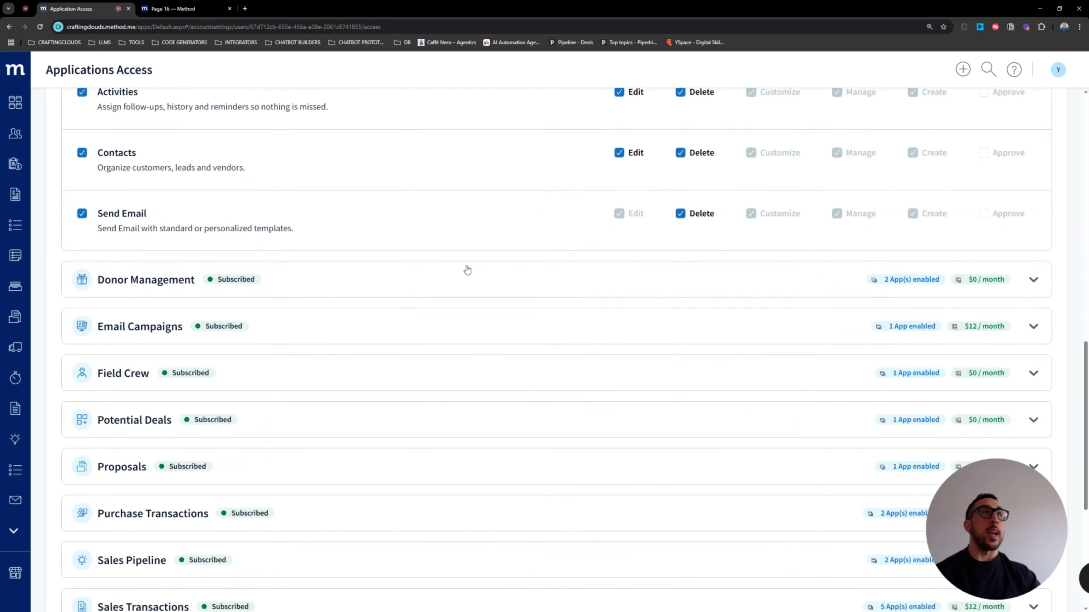
Expand the Donor Management app pack and collapse Accounting Lists and Case Management.
{"action": "left_click", "coordinate": [1008, 292]}
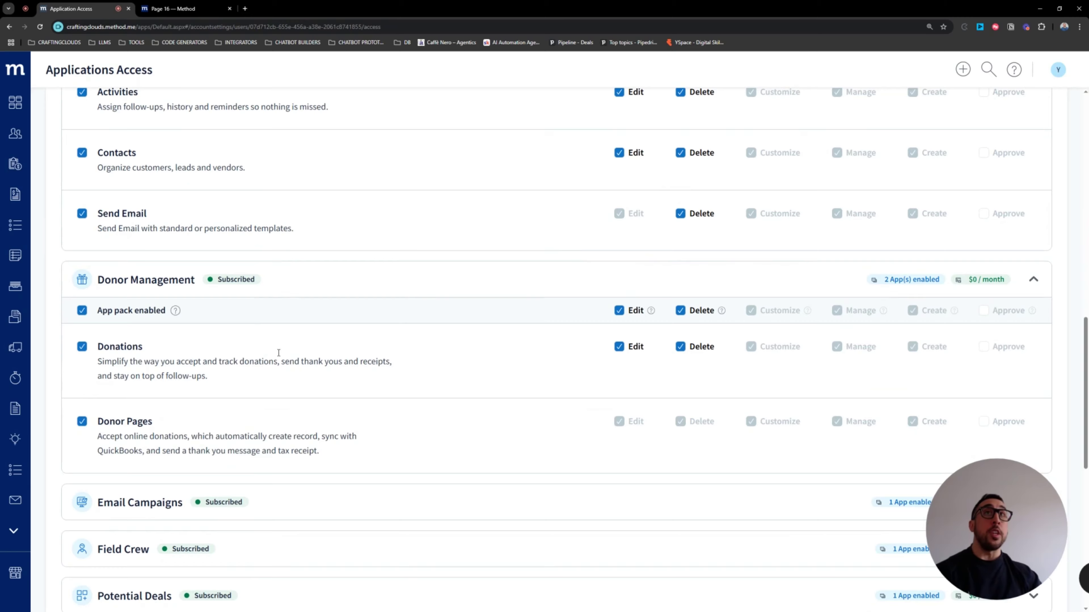
{"action": "scroll", "coordinate": [278, 294], "scroll_direction": "up", "scroll_amount": 14}
{"action": "scroll", "coordinate": [148, 296], "scroll_direction": "up", "scroll_amount": 4}
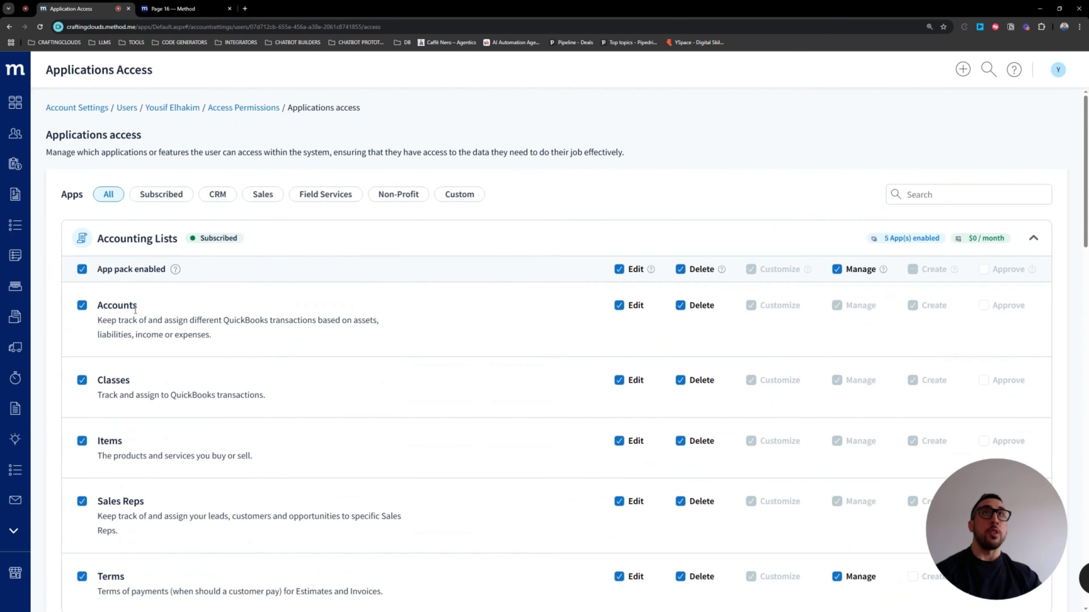
{"action": "left_click", "coordinate": [1033, 238]}
{"action": "left_click", "coordinate": [1035, 286]}
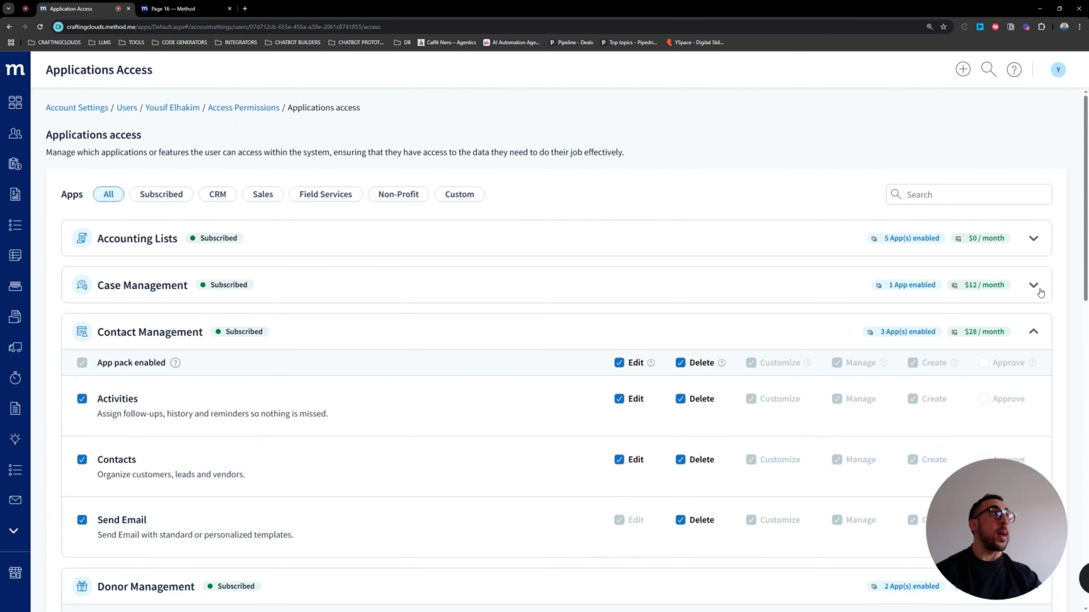
Disable the Donor Management app pack, enable it again and collapse its details.
{"action": "scroll", "coordinate": [99, 401], "scroll_direction": "down", "scroll_amount": 3}
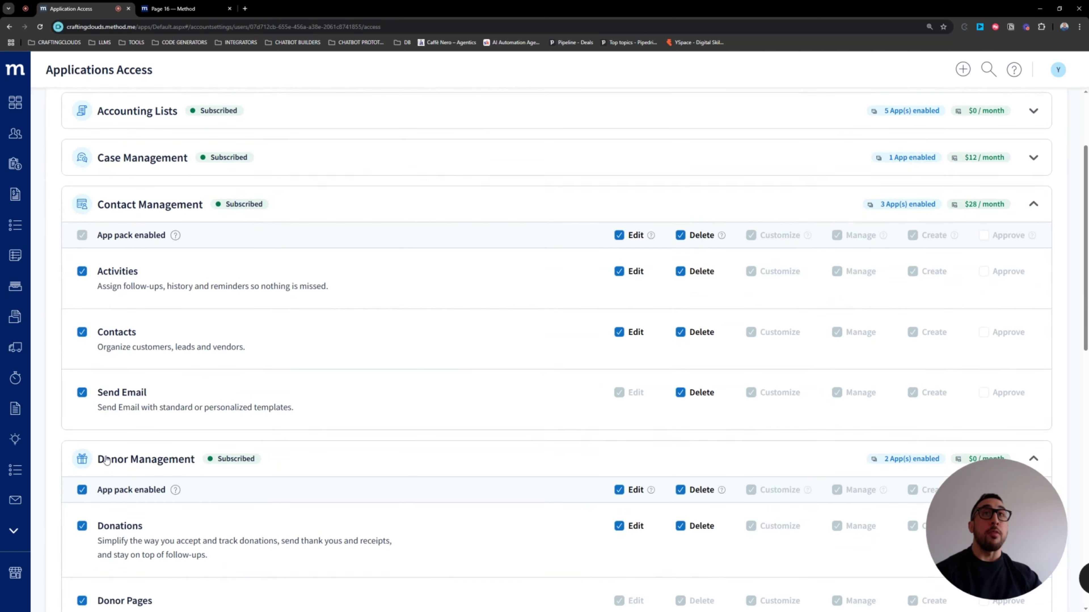
{"action": "scroll", "coordinate": [86, 472], "scroll_direction": "down", "scroll_amount": 4}
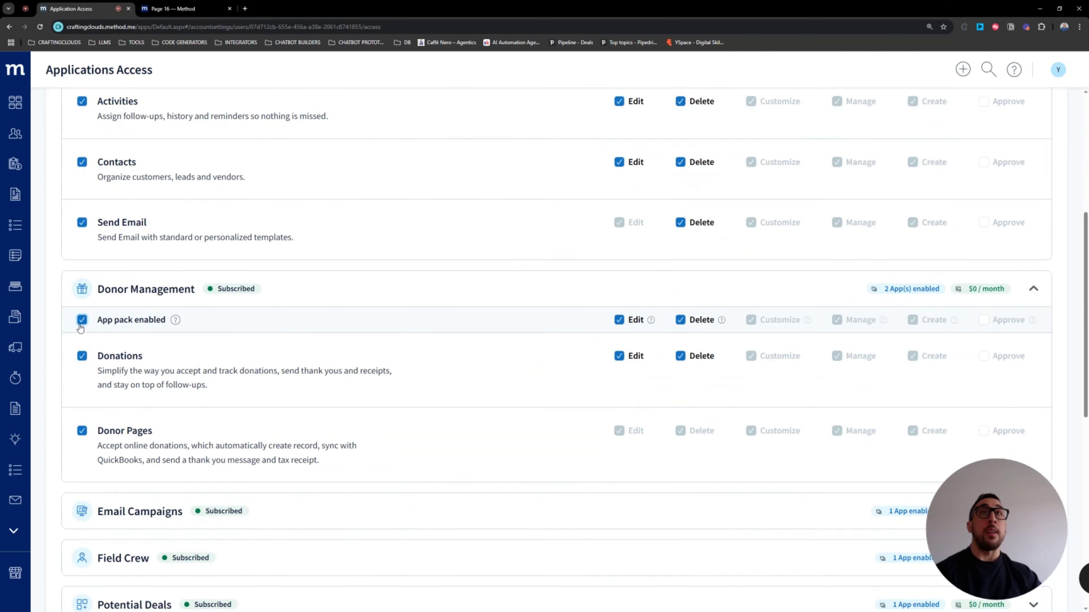
{"action": "left_click", "coordinate": [82, 320]}
{"action": "left_click", "coordinate": [82, 319]}
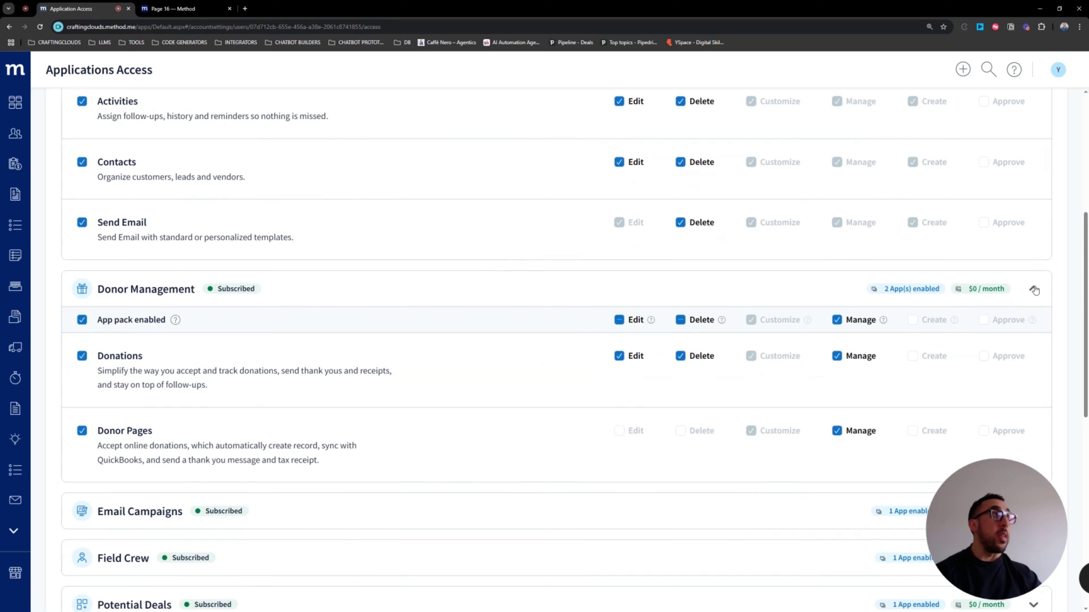
{"action": "left_click", "coordinate": [1033, 288]}
Expand the Sales Transactions app pack and examine its apps and their permissions.
{"action": "scroll", "coordinate": [553, 415], "scroll_direction": "down", "scroll_amount": 5}
{"action": "scroll", "coordinate": [564, 433], "scroll_direction": "up", "scroll_amount": 5}
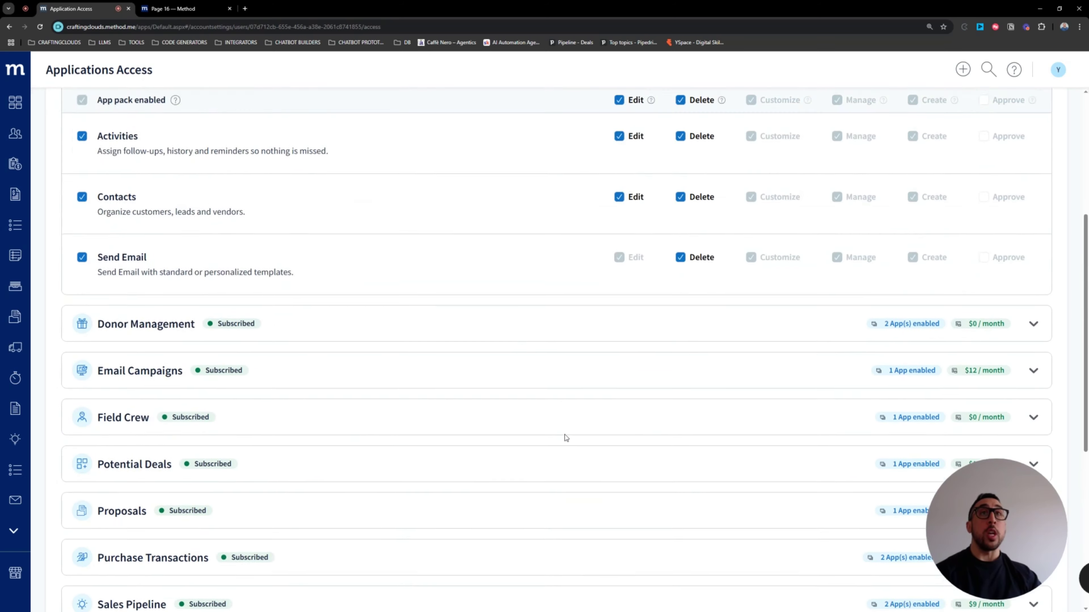
{"action": "scroll", "coordinate": [505, 441], "scroll_direction": "down", "scroll_amount": 6}
{"action": "left_click", "coordinate": [1033, 404]}
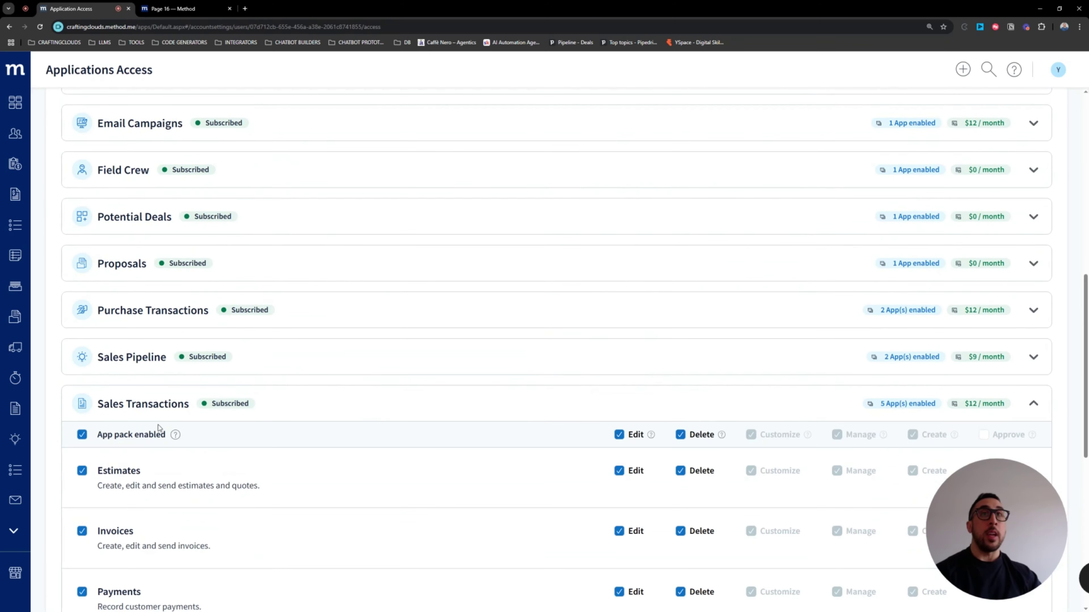
{"action": "scroll", "coordinate": [112, 435], "scroll_direction": "down", "scroll_amount": 1}
{"action": "scroll", "coordinate": [112, 434], "scroll_direction": "down", "scroll_amount": 3}
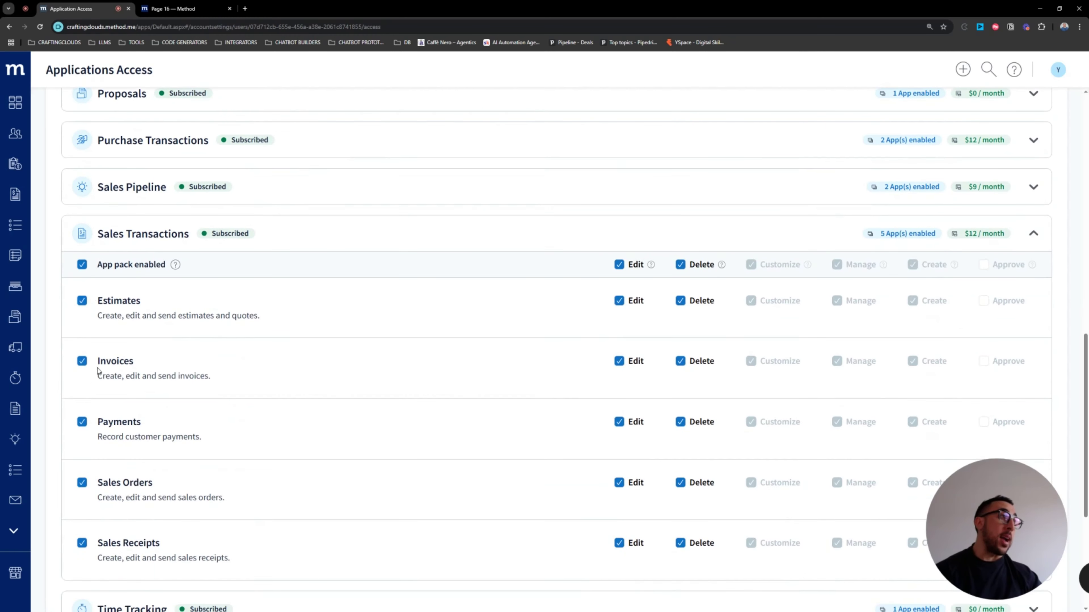
Disable Invoices, Payments, Sales Orders and Sales Receipts in Sales Transactions, leaving only Estimates enabled.
{"action": "left_click", "coordinate": [79, 264]}
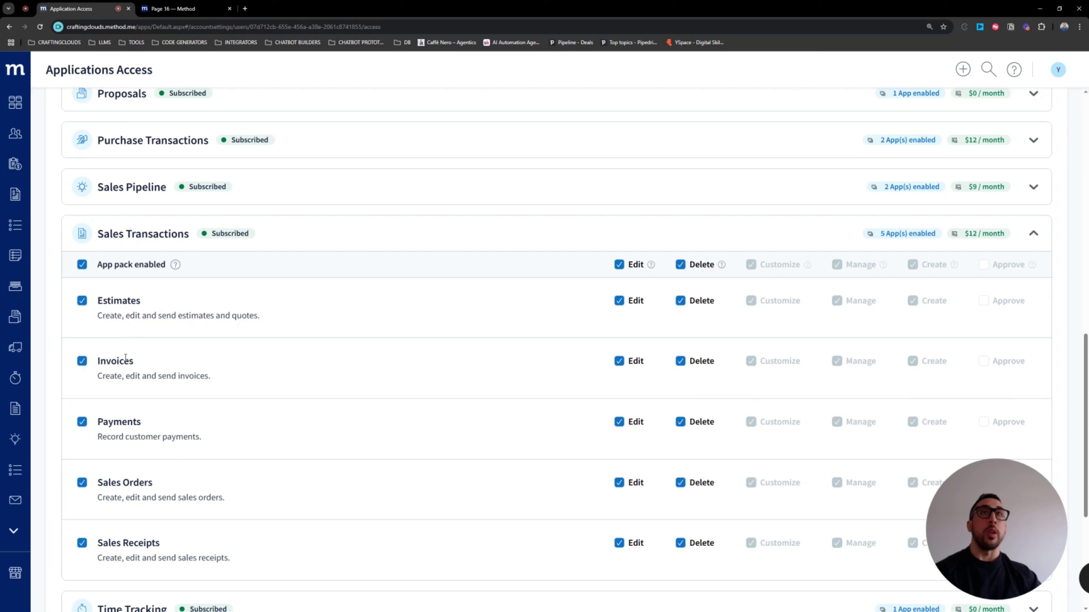
{"action": "left_click", "coordinate": [84, 362]}
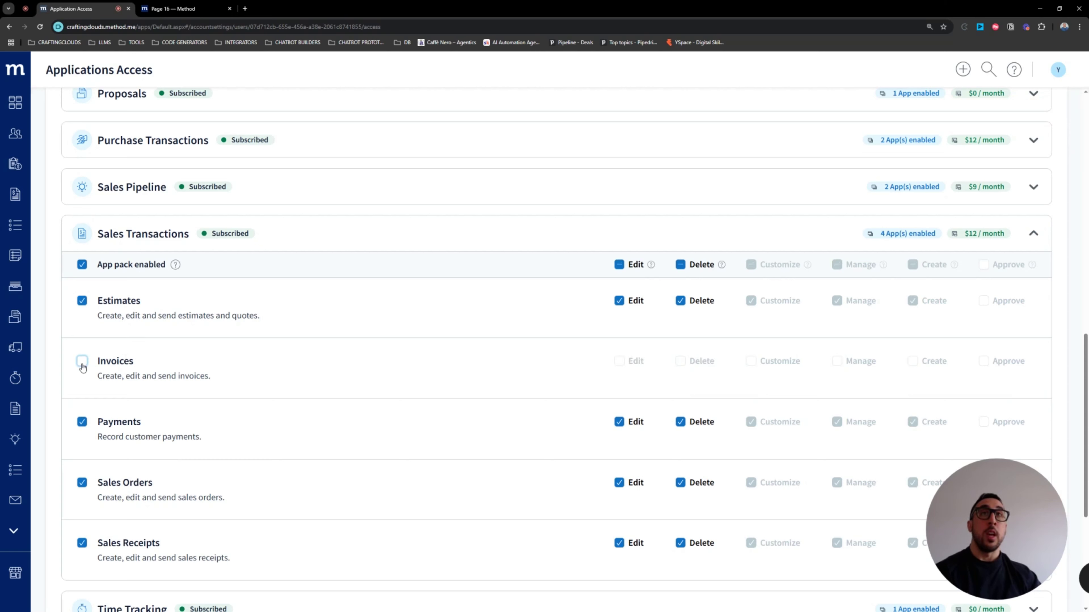
{"action": "left_click", "coordinate": [84, 425]}
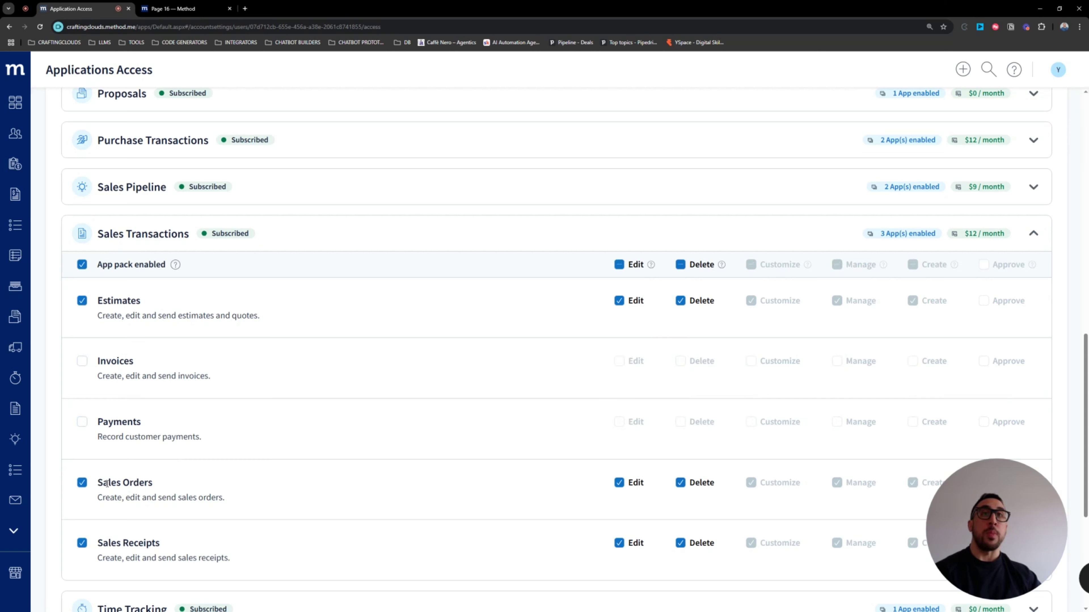
{"action": "left_click", "coordinate": [82, 483]}
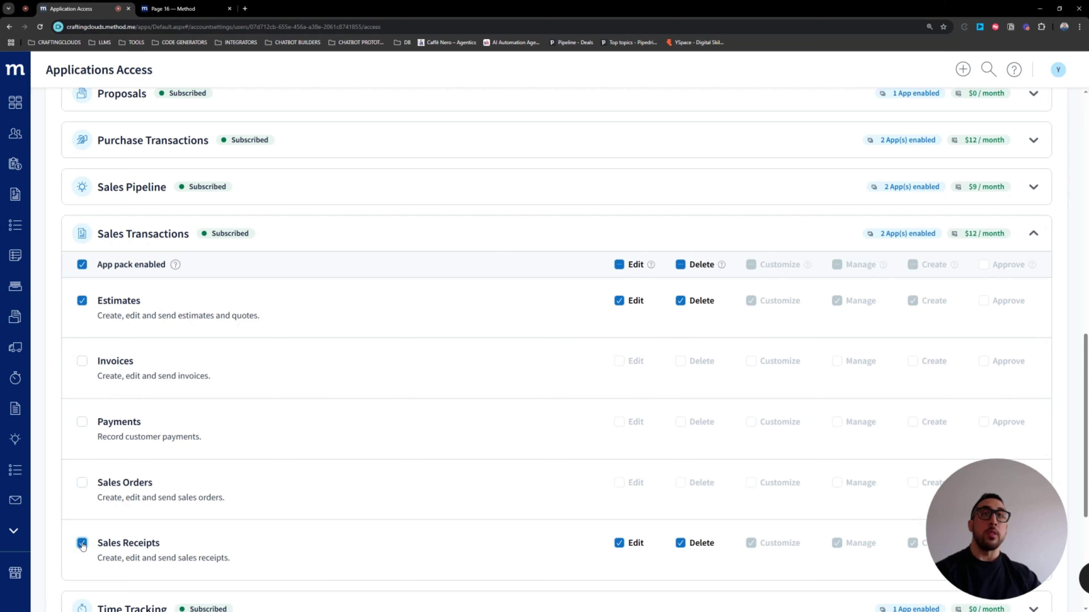
{"action": "left_click", "coordinate": [83, 545]}
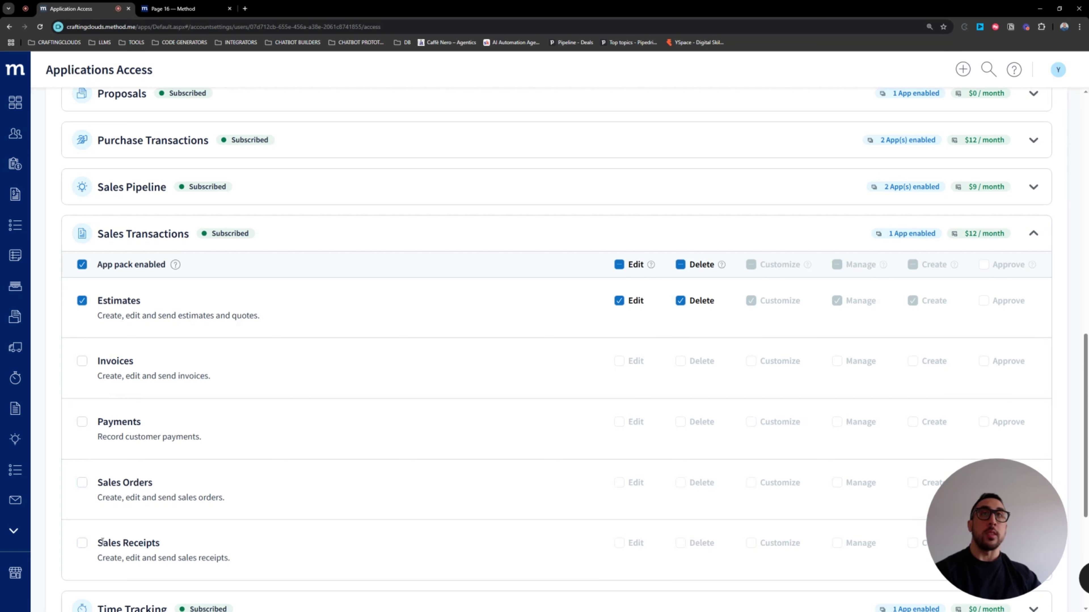
Clear the Delete permission of the Estimates app and grant it again.
{"action": "double_click", "coordinate": [145, 303]}
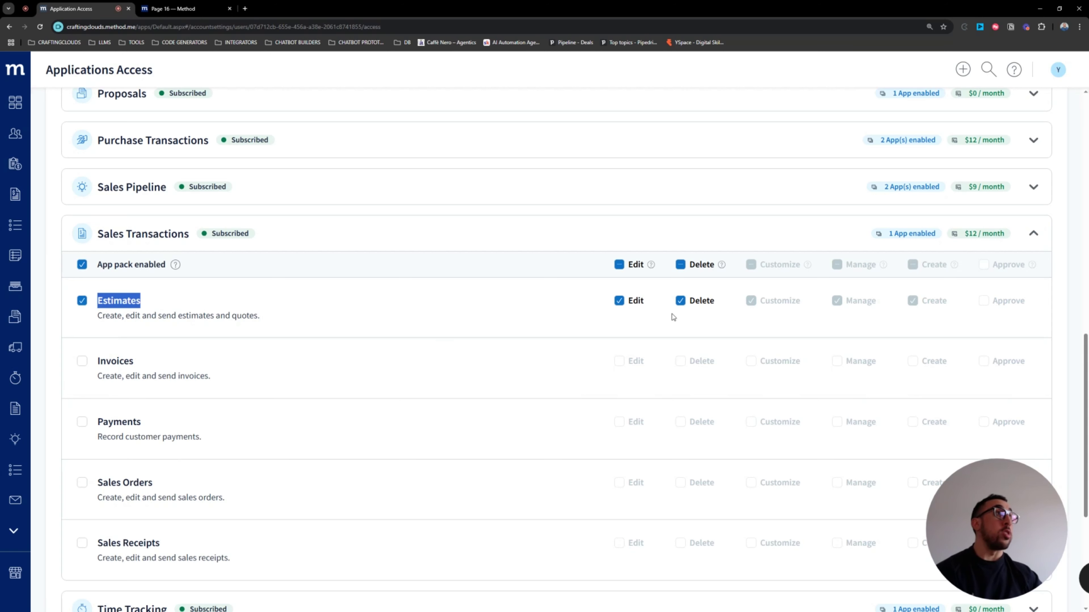
{"action": "left_click", "coordinate": [680, 300]}
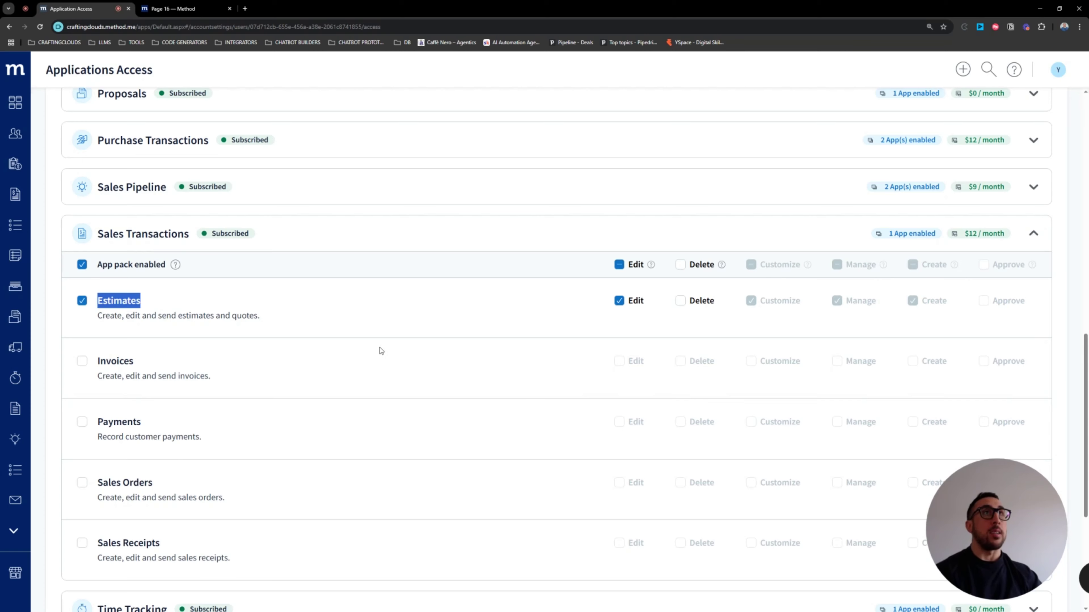
{"action": "left_click", "coordinate": [680, 301]}
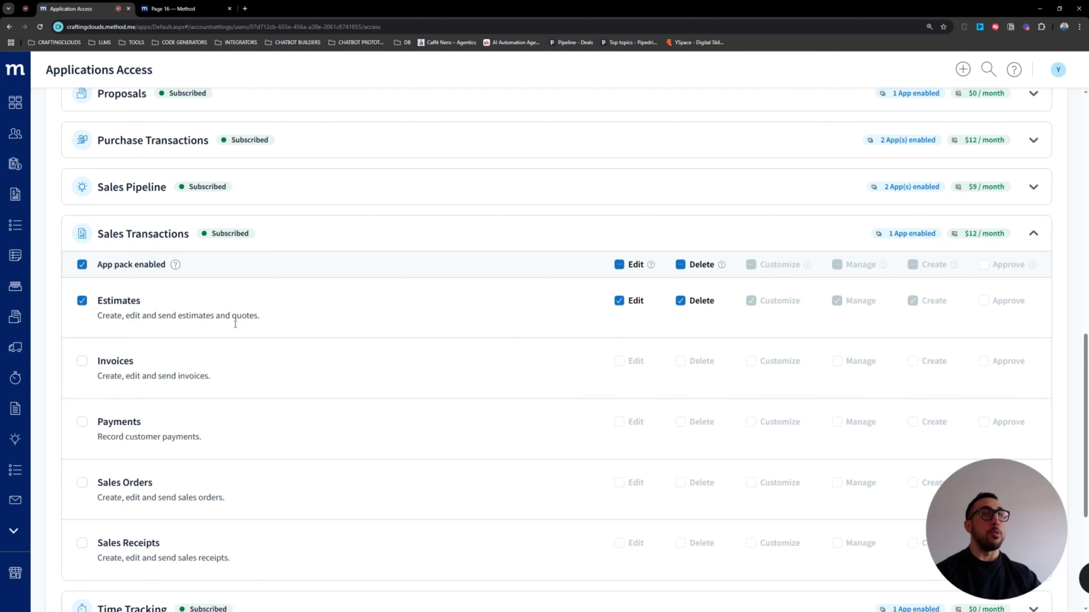
Leave the applications access page and return to the user's access permissions.
{"action": "scroll", "coordinate": [249, 326], "scroll_direction": "down", "scroll_amount": 5}
{"action": "scroll", "coordinate": [264, 343], "scroll_direction": "up", "scroll_amount": 15}
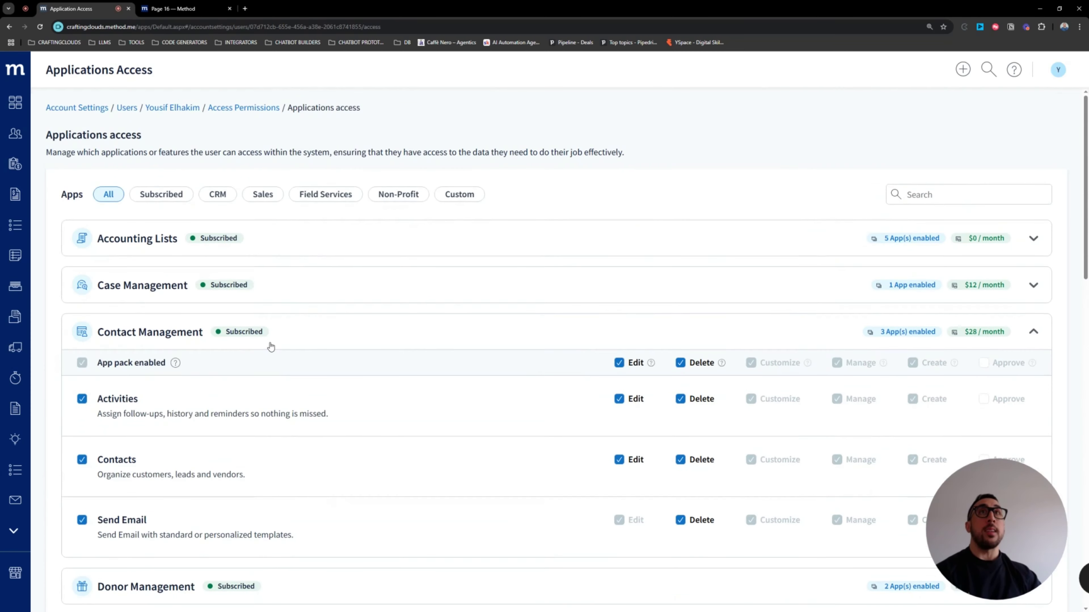
{"action": "left_click", "coordinate": [239, 108]}
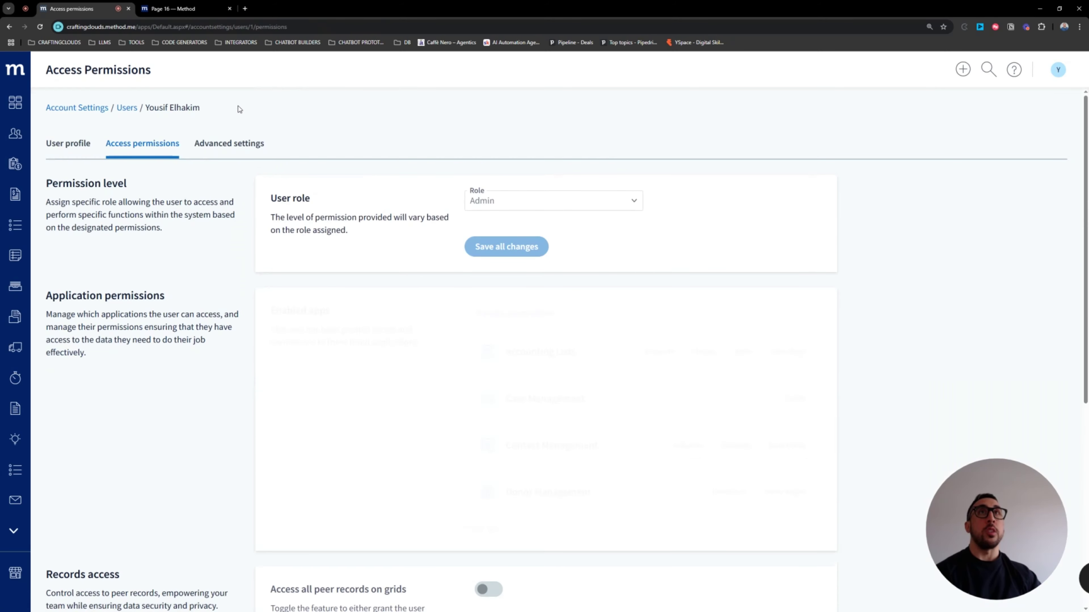
Show all of the user's enabled apps and review the packs and apps listed, from Accounting Lists to Work Orders.
{"action": "scroll", "coordinate": [574, 373], "scroll_direction": "down", "scroll_amount": 2}
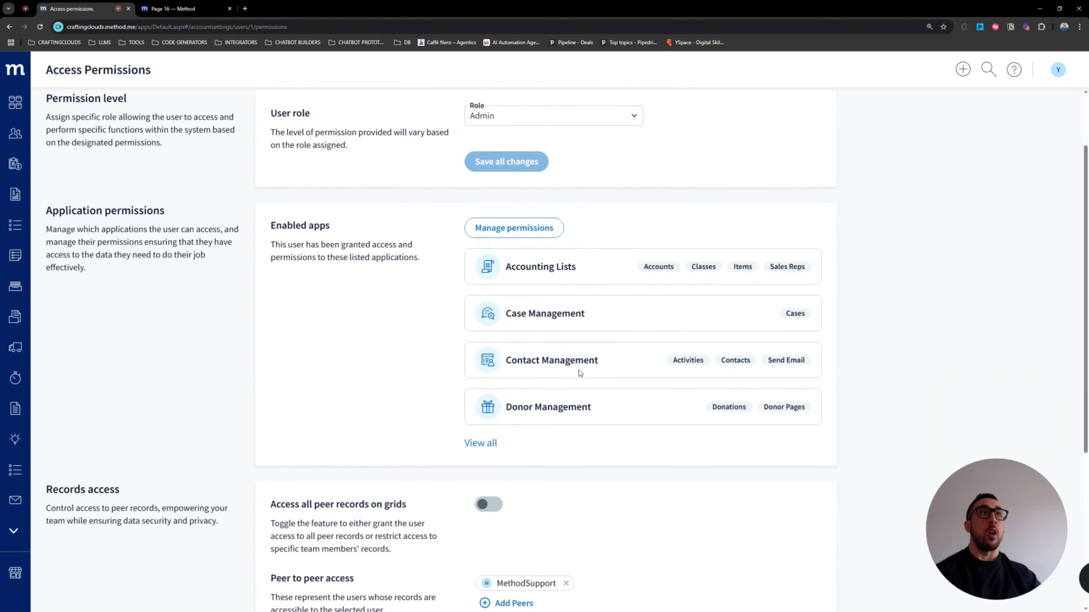
{"action": "scroll", "coordinate": [427, 404], "scroll_direction": "down", "scroll_amount": 6}
{"action": "scroll", "coordinate": [280, 341], "scroll_direction": "up", "scroll_amount": 3}
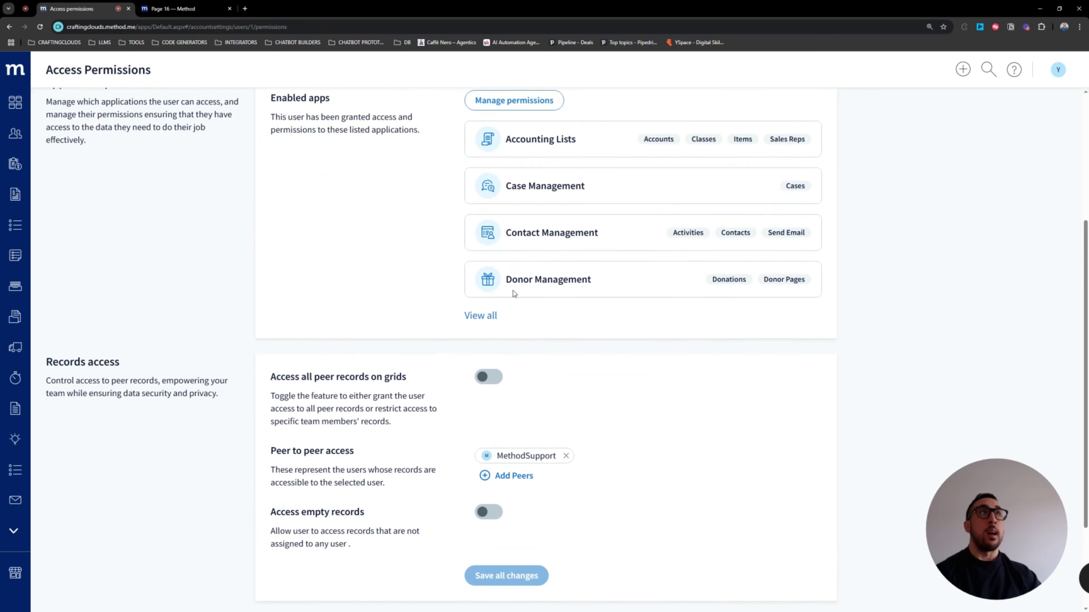
{"action": "left_click", "coordinate": [480, 313]}
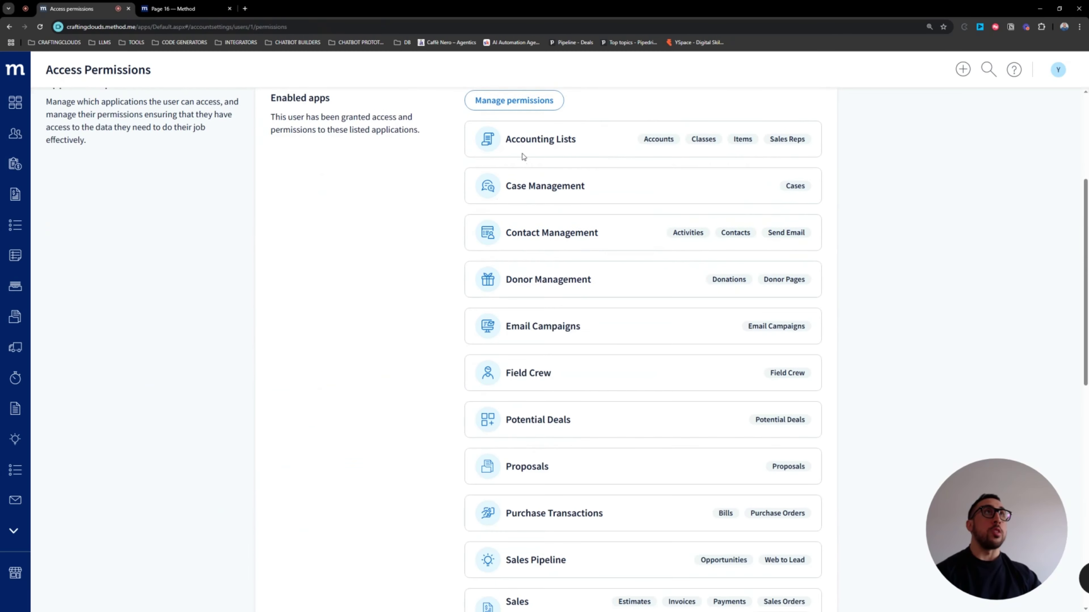
{"action": "scroll", "coordinate": [521, 156], "scroll_direction": "up", "scroll_amount": 2}
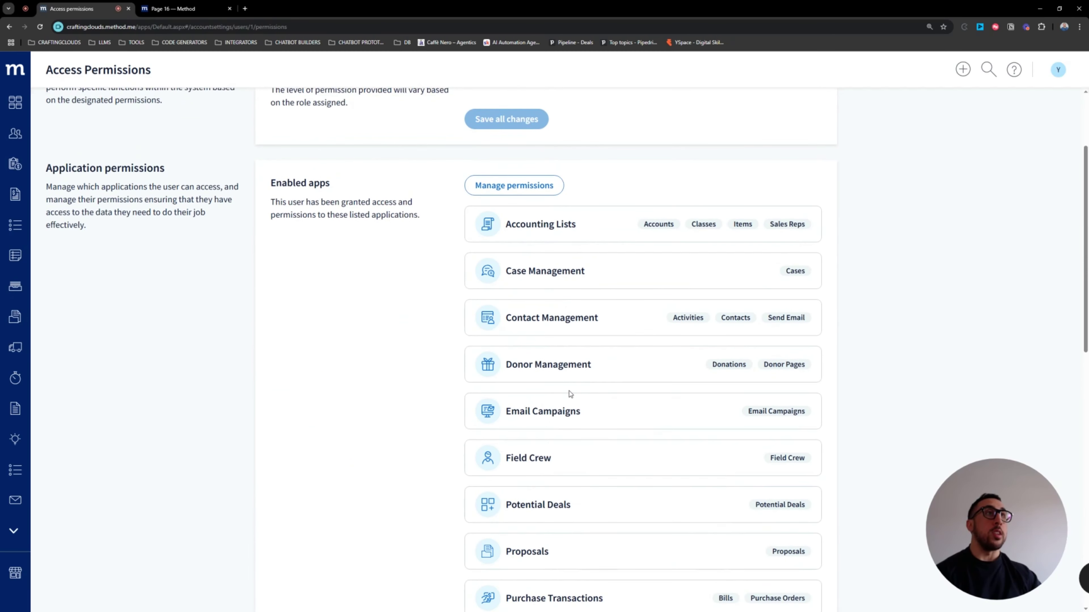
{"action": "scroll", "coordinate": [569, 397], "scroll_direction": "down", "scroll_amount": 3}
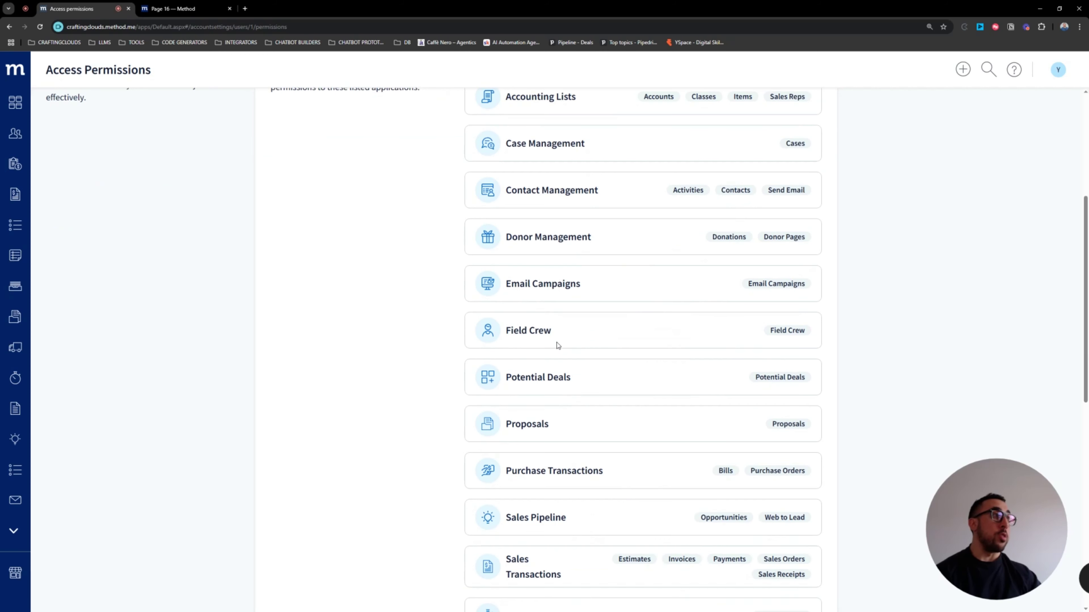
{"action": "scroll", "coordinate": [558, 345], "scroll_direction": "down", "scroll_amount": 3}
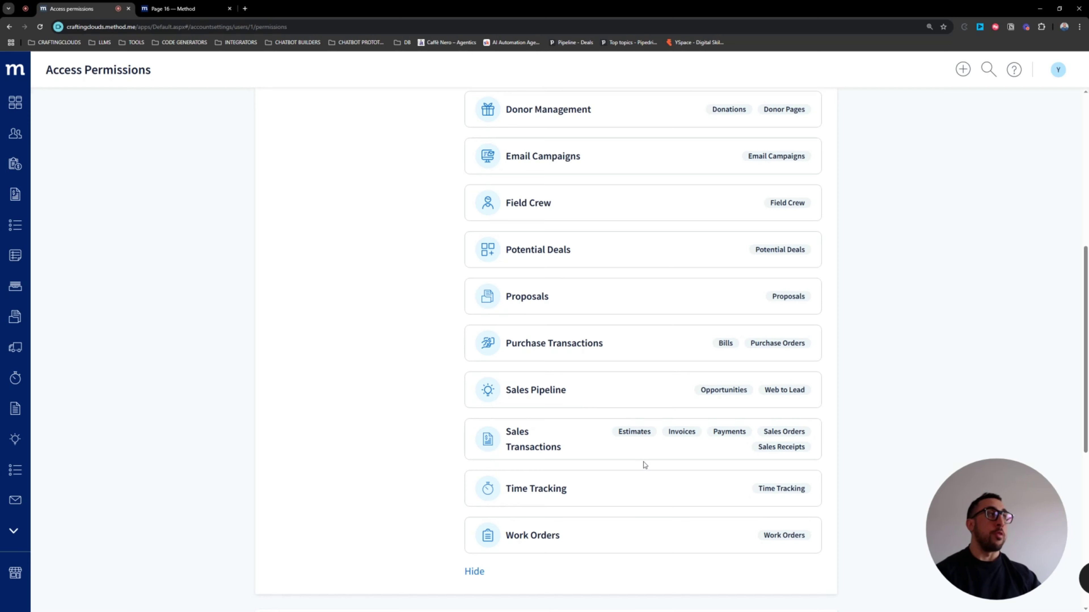
In the Records access section, turn on access to all peer records on grids and turn it off again.
{"action": "scroll", "coordinate": [644, 465], "scroll_direction": "down", "scroll_amount": 8}
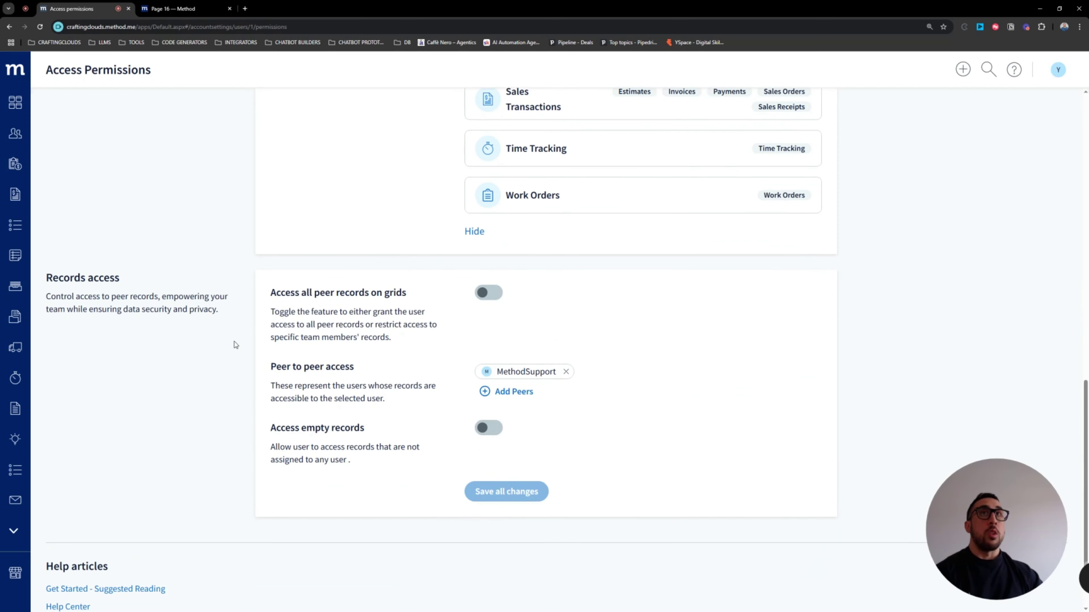
{"action": "scroll", "coordinate": [294, 321], "scroll_direction": "down", "scroll_amount": 1}
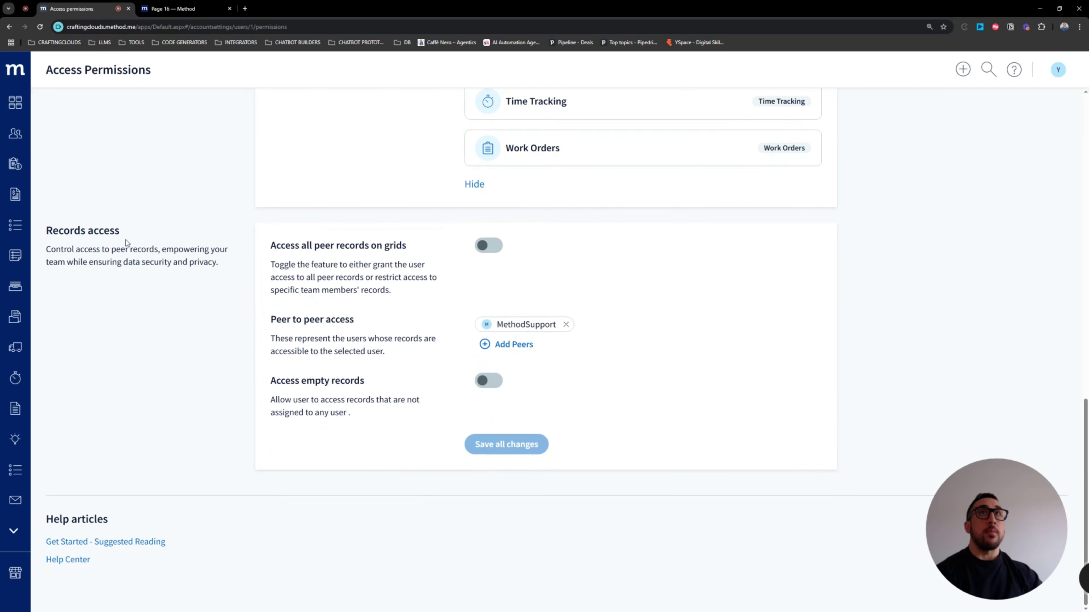
{"action": "left_click_drag", "start_coordinate": [138, 239], "coordinate": [49, 229]}
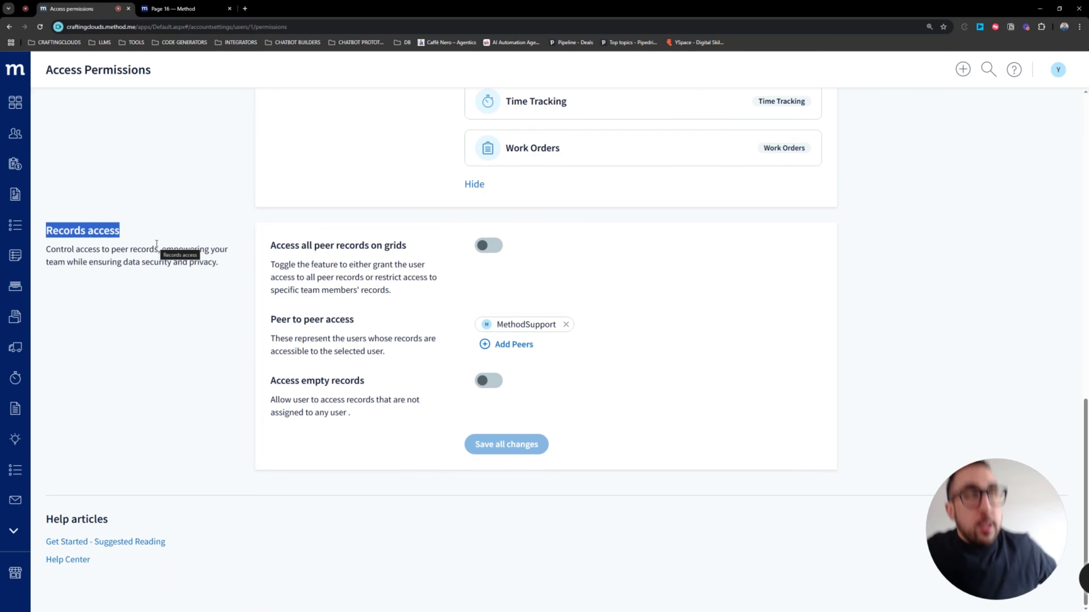
{"action": "left_click_drag", "start_coordinate": [157, 243], "coordinate": [169, 246]}
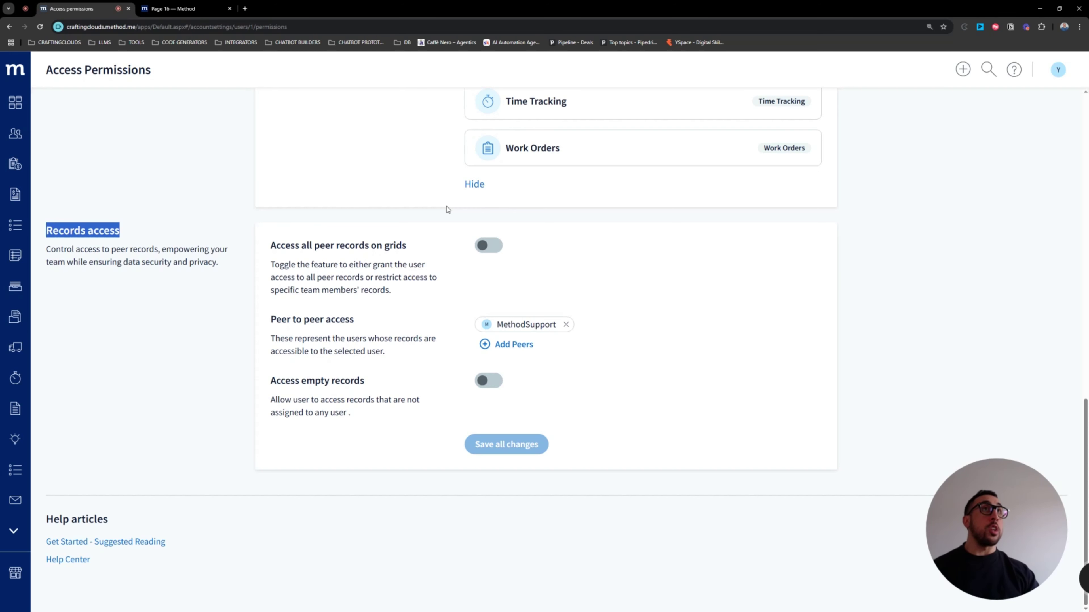
{"action": "left_click", "coordinate": [481, 243]}
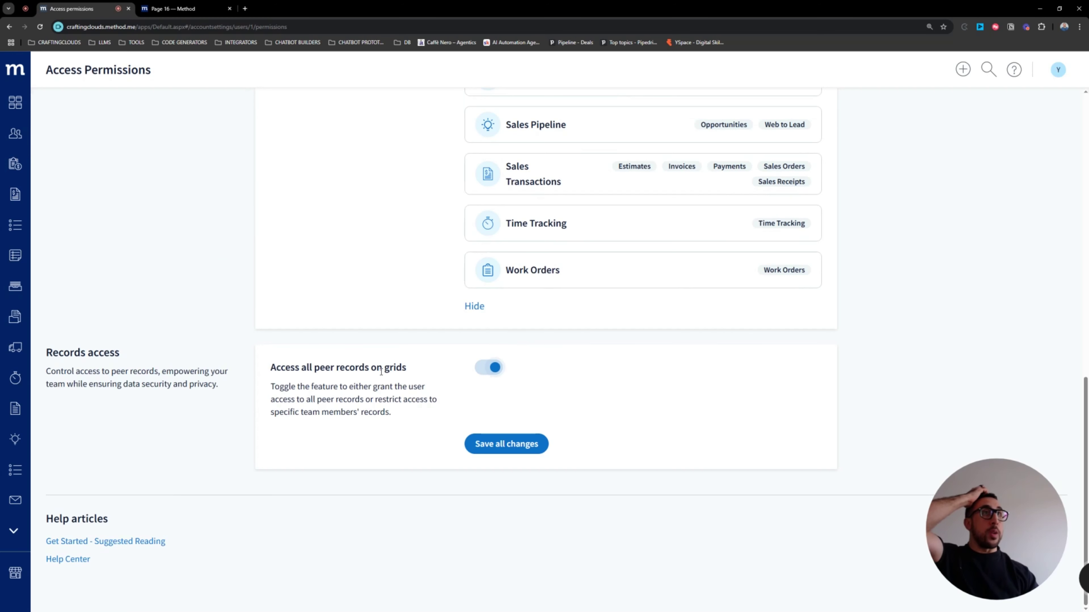
{"action": "left_click", "coordinate": [489, 370]}
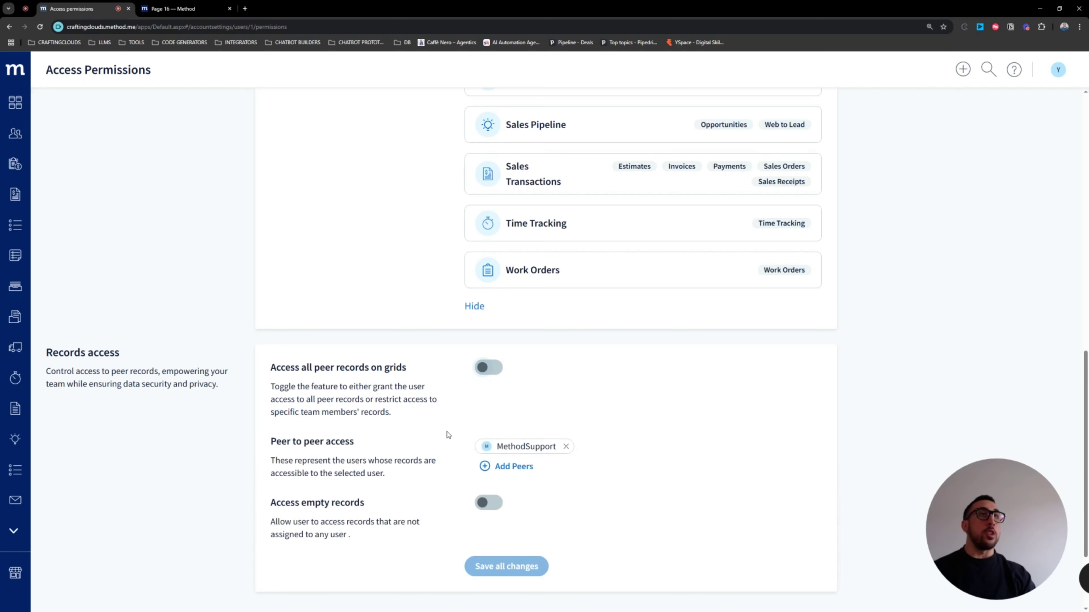
Open the peer selection list for peer to peer access, then return to the user's Records access section.
{"action": "left_click", "coordinate": [503, 468]}
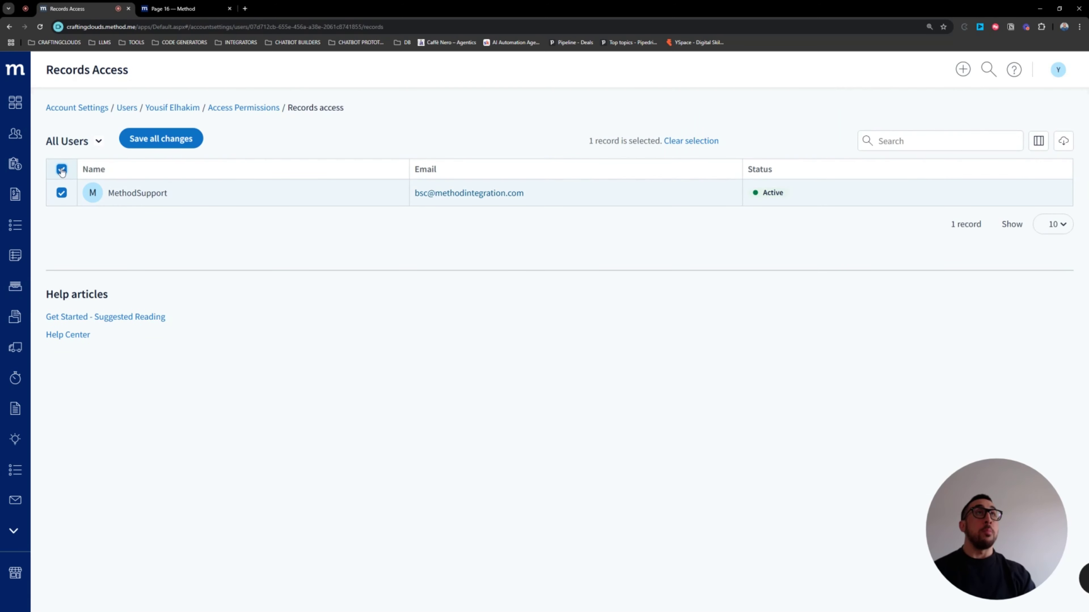
{"action": "left_click", "coordinate": [236, 108]}
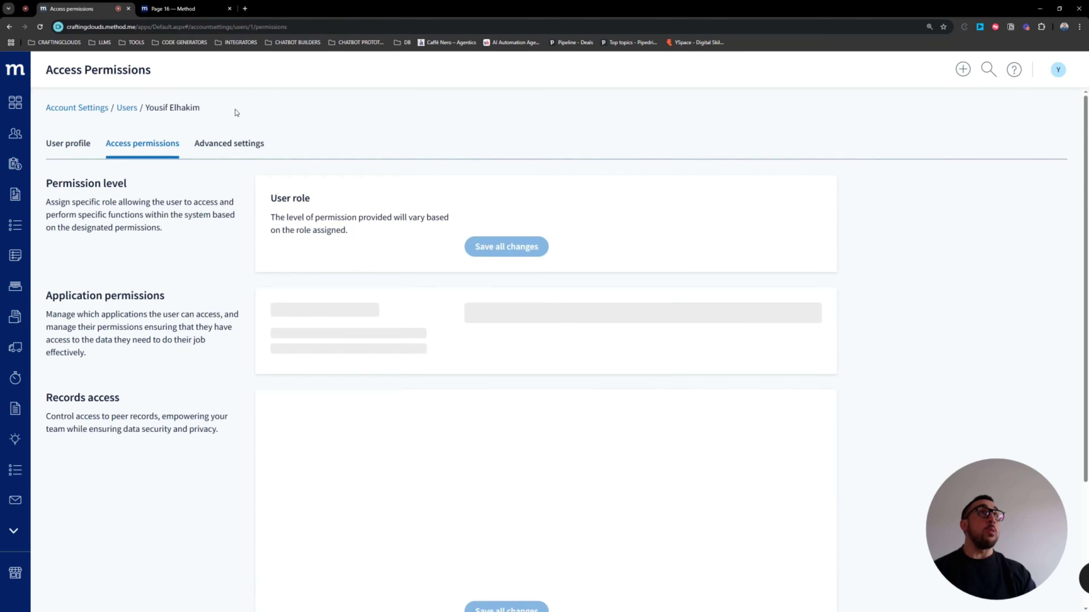
{"action": "scroll", "coordinate": [352, 440], "scroll_direction": "down", "scroll_amount": 6}
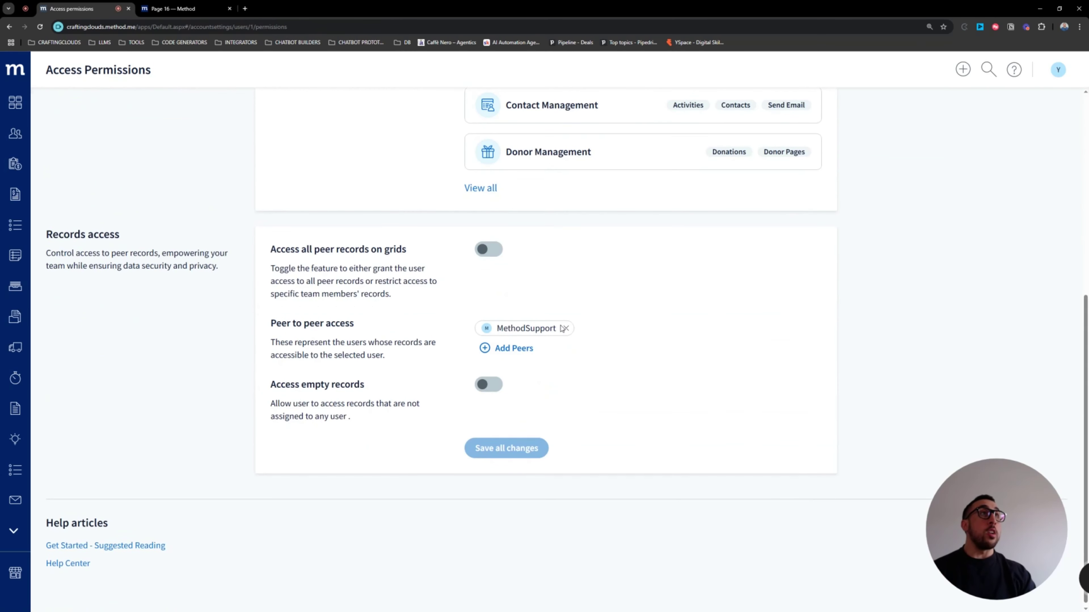
Remove MethodSupport from peer to peer access, clear and reselect it in the peer list, and return to the Records access section without saving.
{"action": "left_click", "coordinate": [564, 329]}
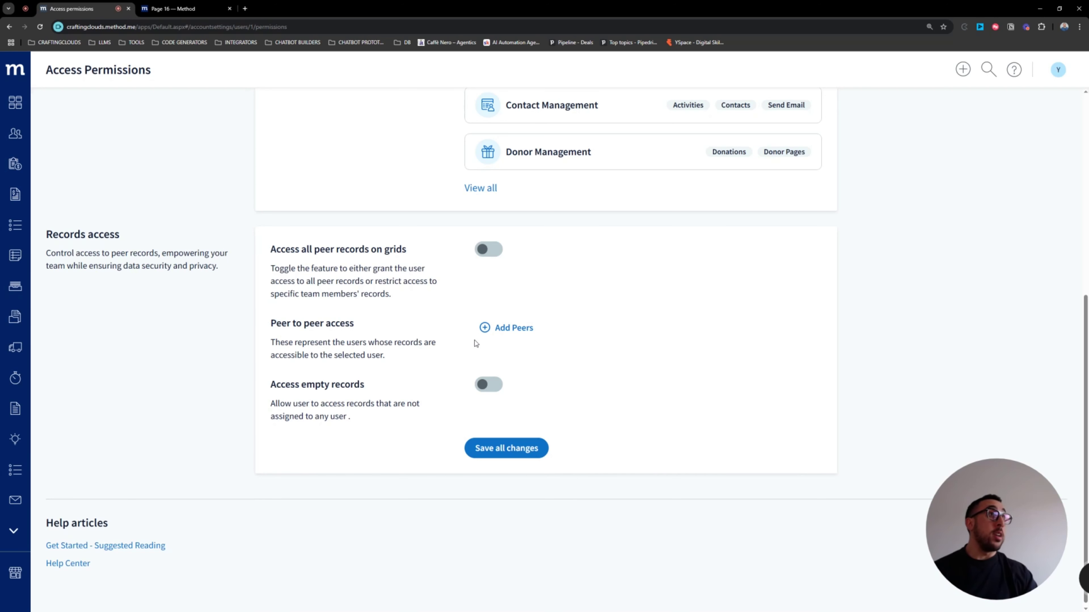
{"action": "left_click", "coordinate": [508, 329]}
{"action": "left_click", "coordinate": [61, 193]}
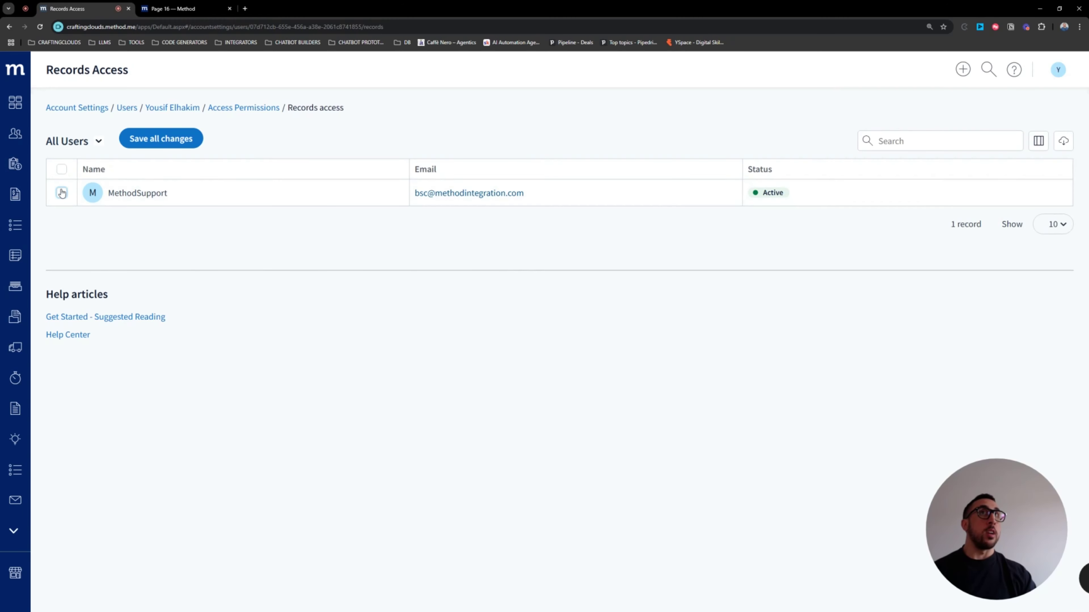
{"action": "left_click", "coordinate": [61, 193]}
{"action": "left_click", "coordinate": [245, 110]}
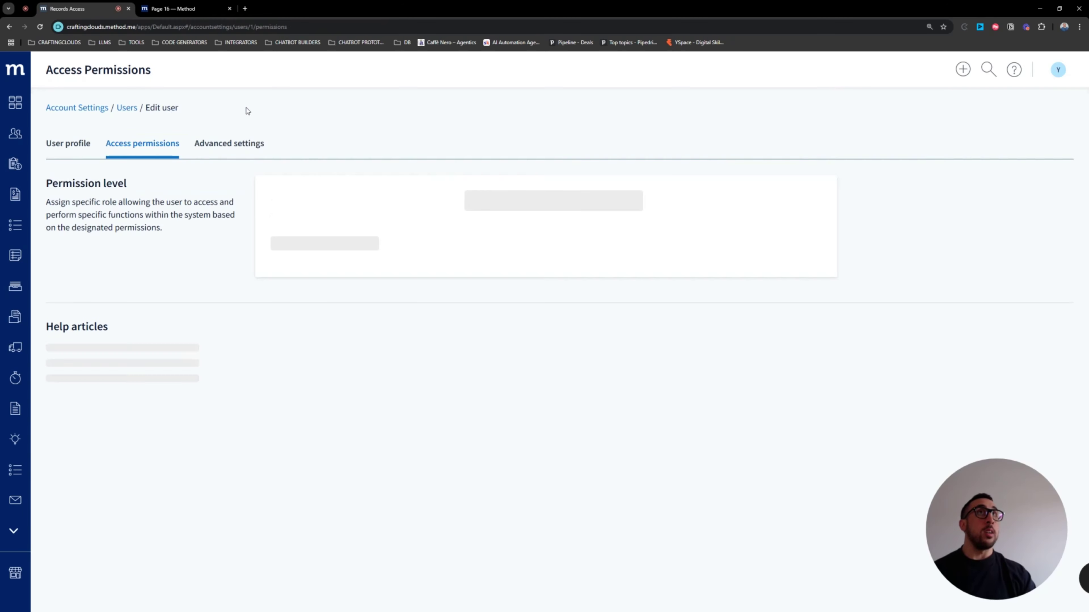
{"action": "scroll", "coordinate": [506, 379], "scroll_direction": "down", "scroll_amount": 7}
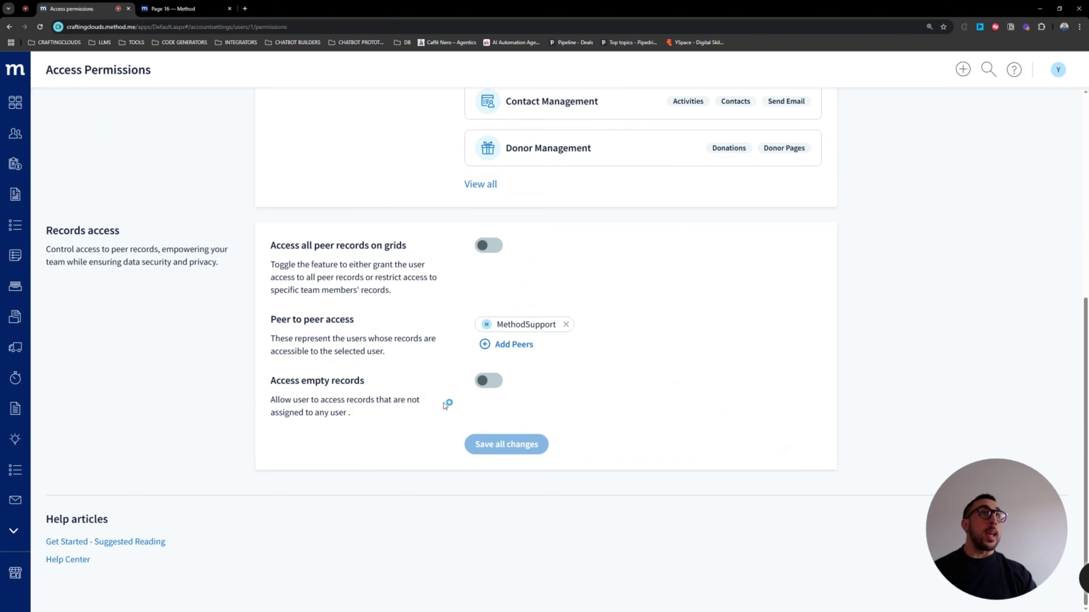
Turn on Access empty records, then switch access to all peer records on grids on and off again.
{"action": "left_click", "coordinate": [483, 382]}
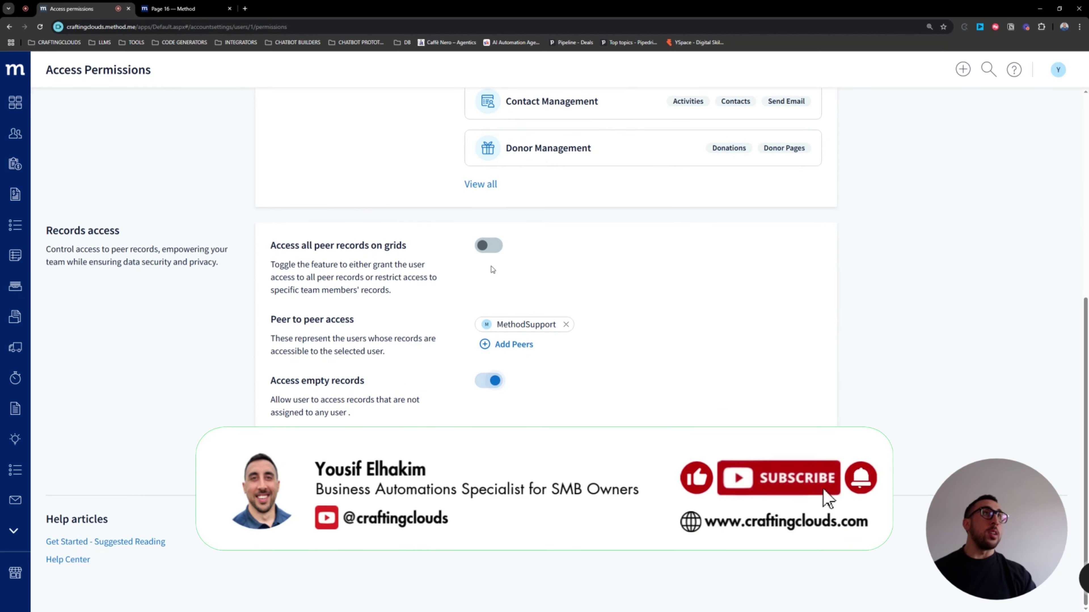
{"action": "scroll", "coordinate": [490, 367], "scroll_direction": "up", "scroll_amount": 3}
{"action": "left_click", "coordinate": [490, 367]}
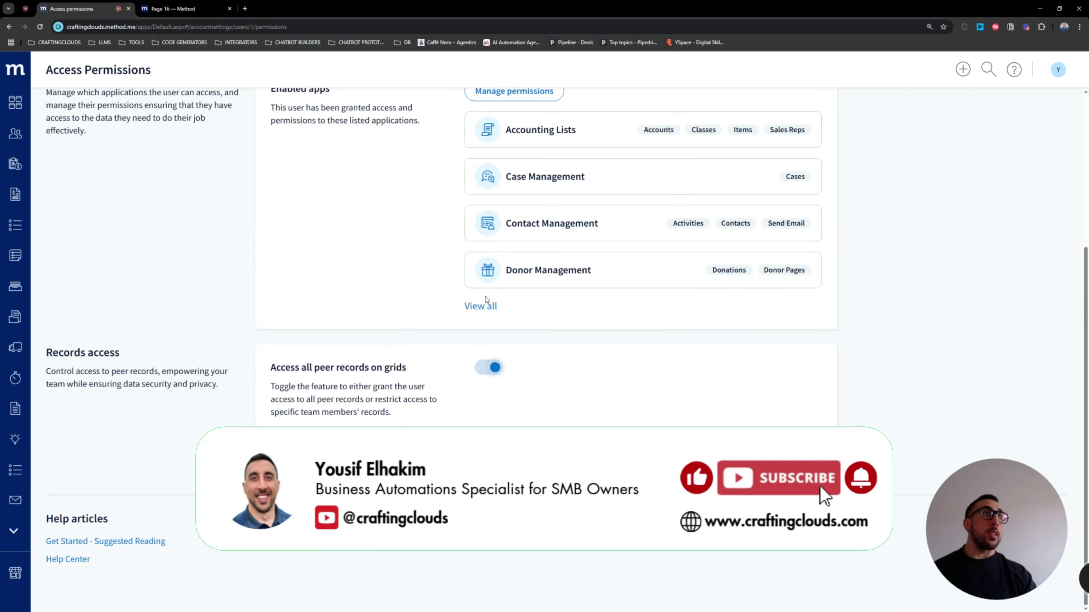
{"action": "left_click", "coordinate": [493, 369]}
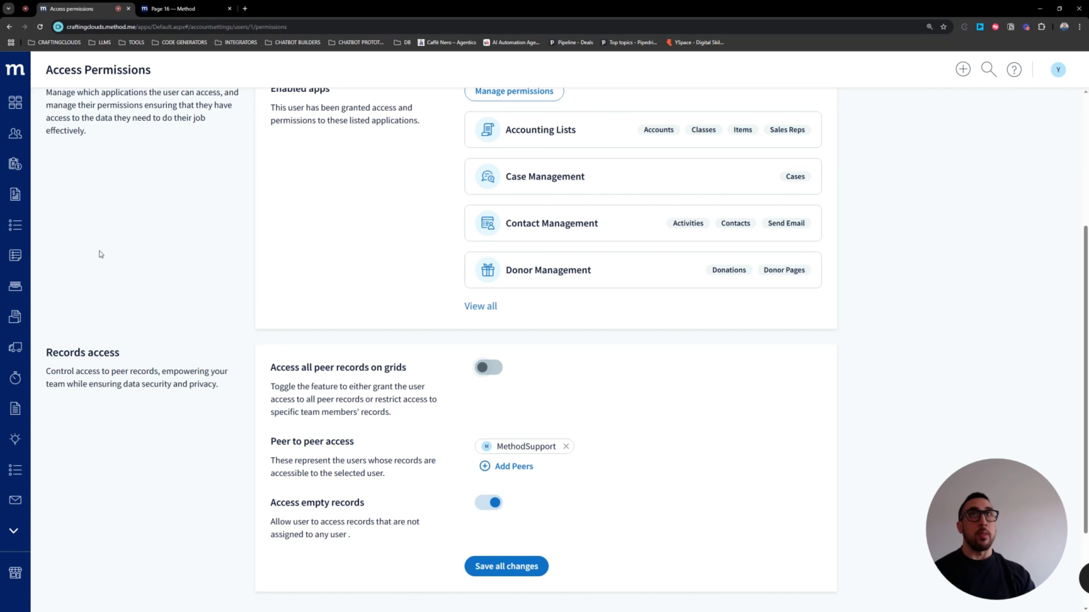
Clear the Assigned To field of the first Feb-23-2025 Dodger Inc. invoice, save it and return to the invoice list.
{"action": "left_click", "coordinate": [17, 196]}
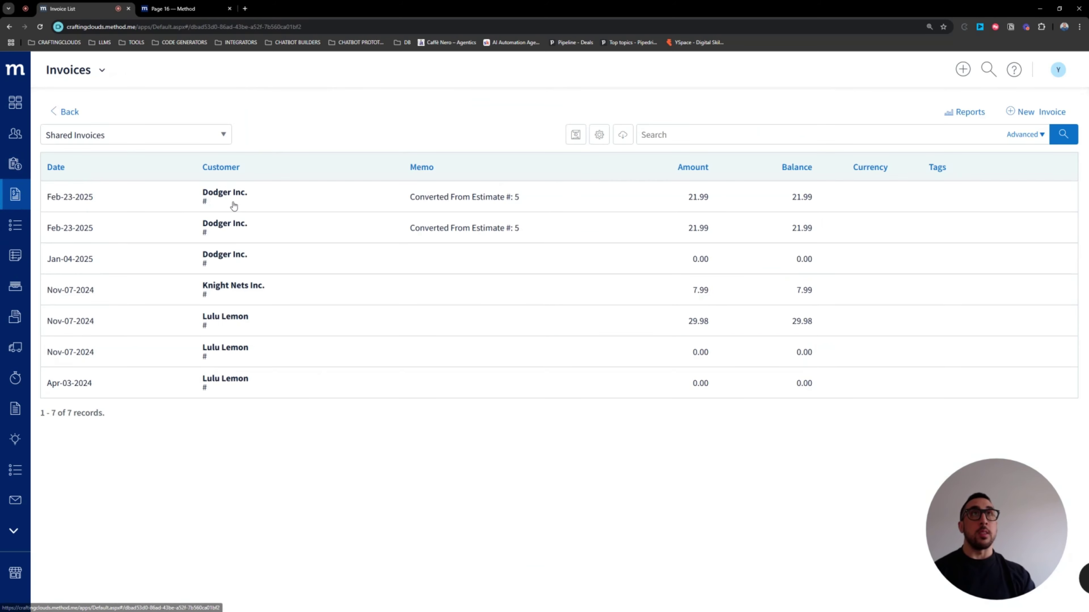
{"action": "left_click", "coordinate": [202, 202]}
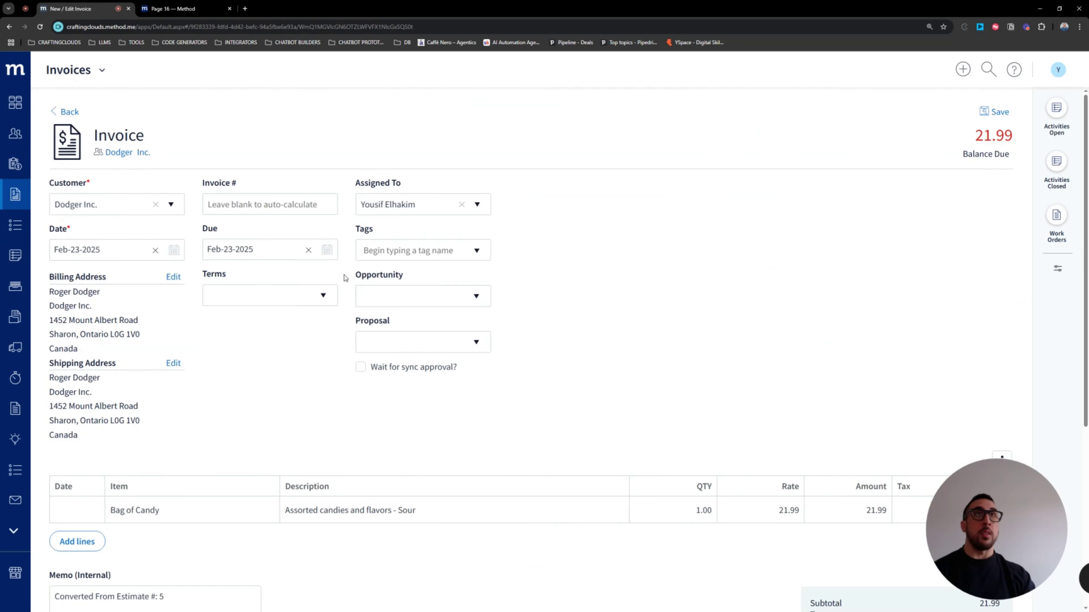
{"action": "left_click", "coordinate": [478, 205]}
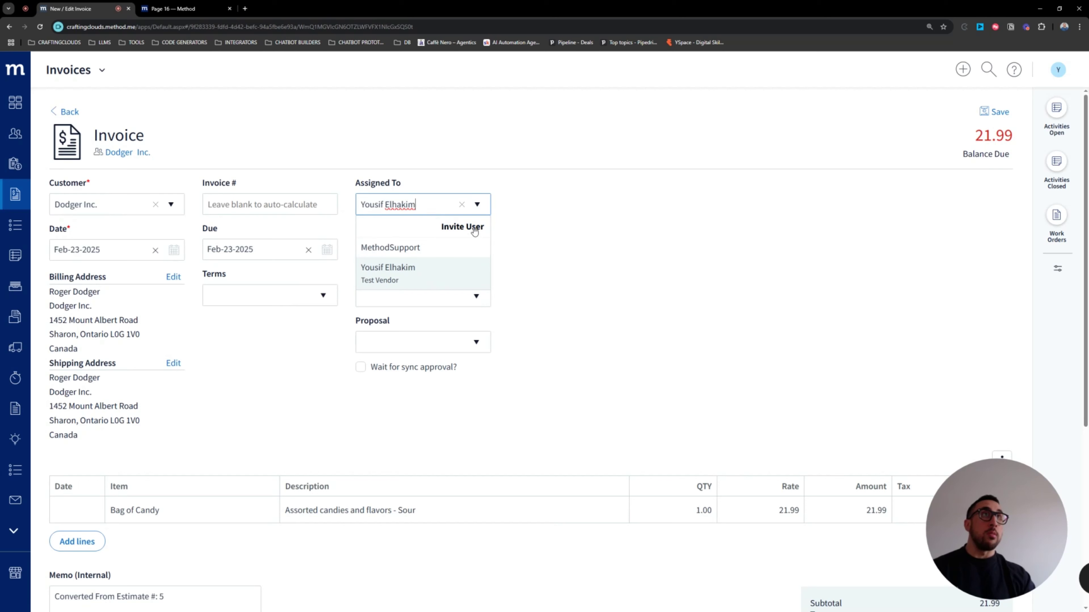
{"action": "left_click", "coordinate": [429, 266]}
{"action": "left_click", "coordinate": [462, 205]}
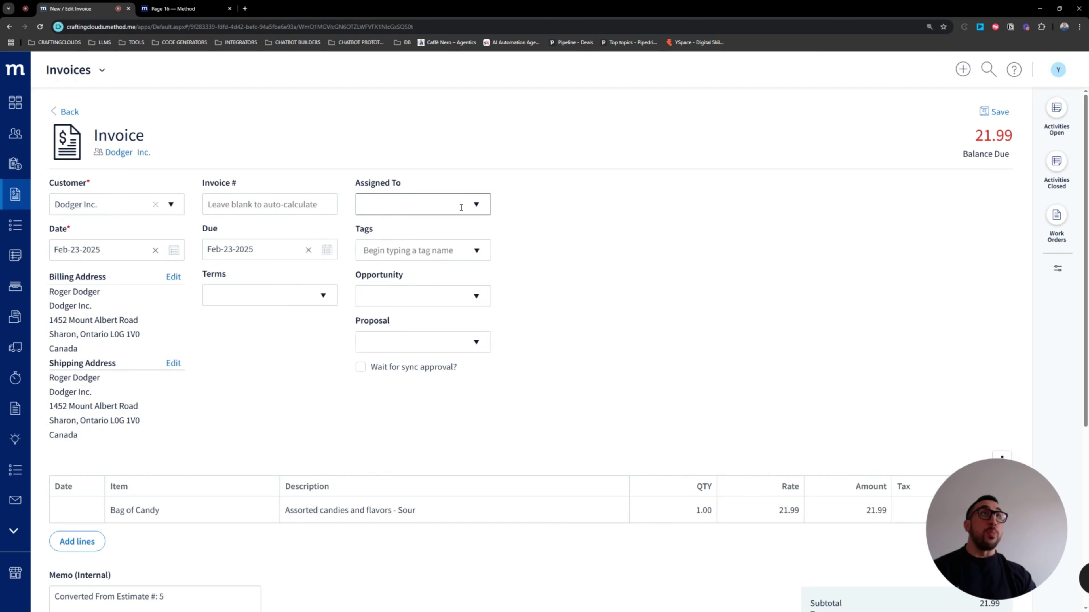
{"action": "left_click", "coordinate": [998, 113]}
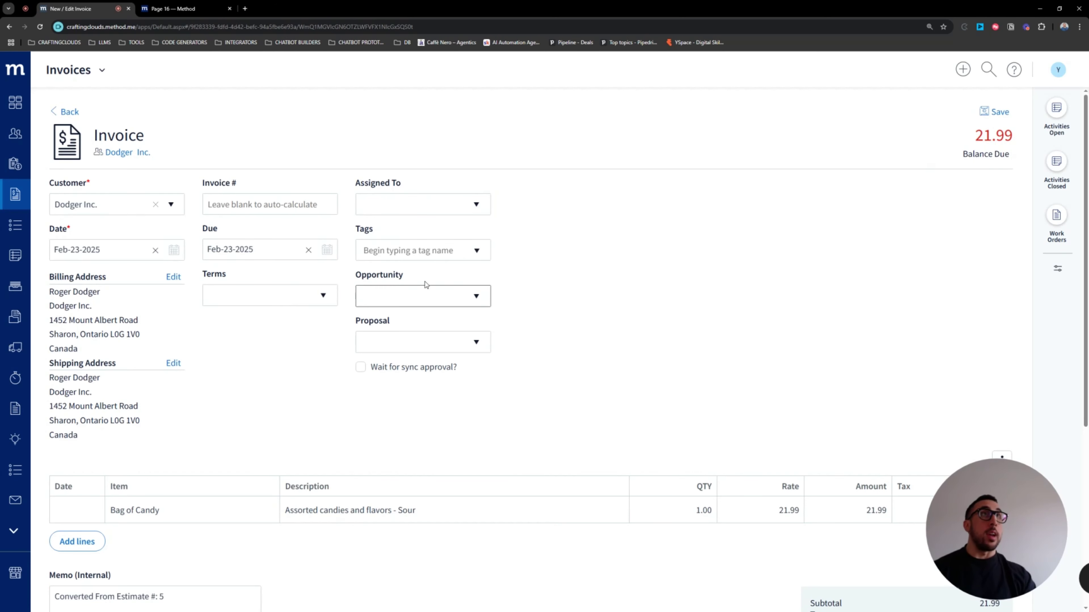
{"action": "left_click", "coordinate": [69, 112]}
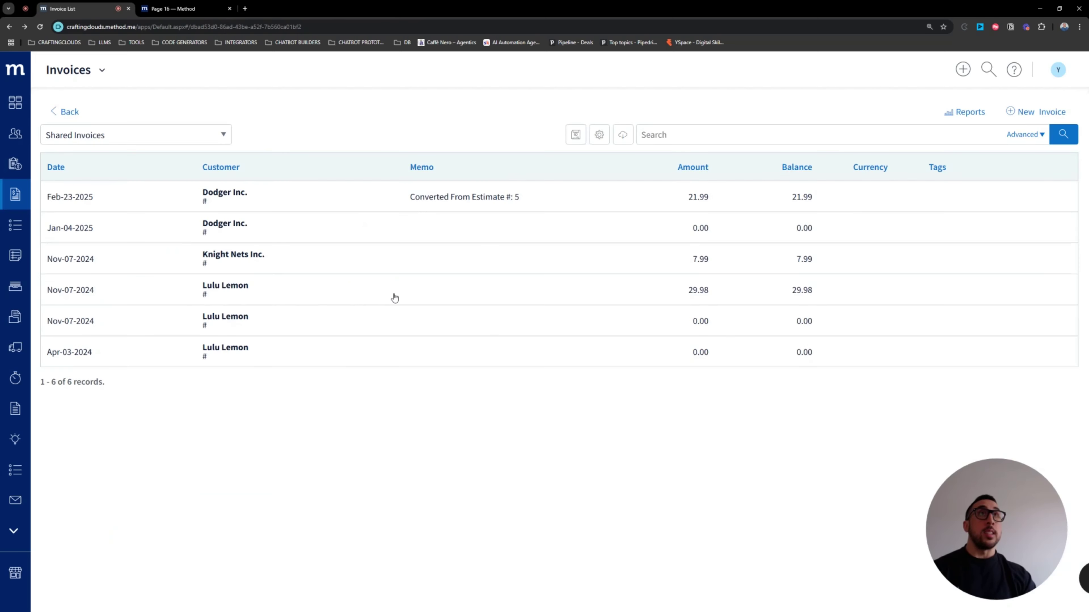
Clear the Assigned To field on the remaining Feb-23-2025 and the Jan-04-2025 Dodger Inc. invoices, then return to the invoice list.
{"action": "left_click", "coordinate": [269, 207]}
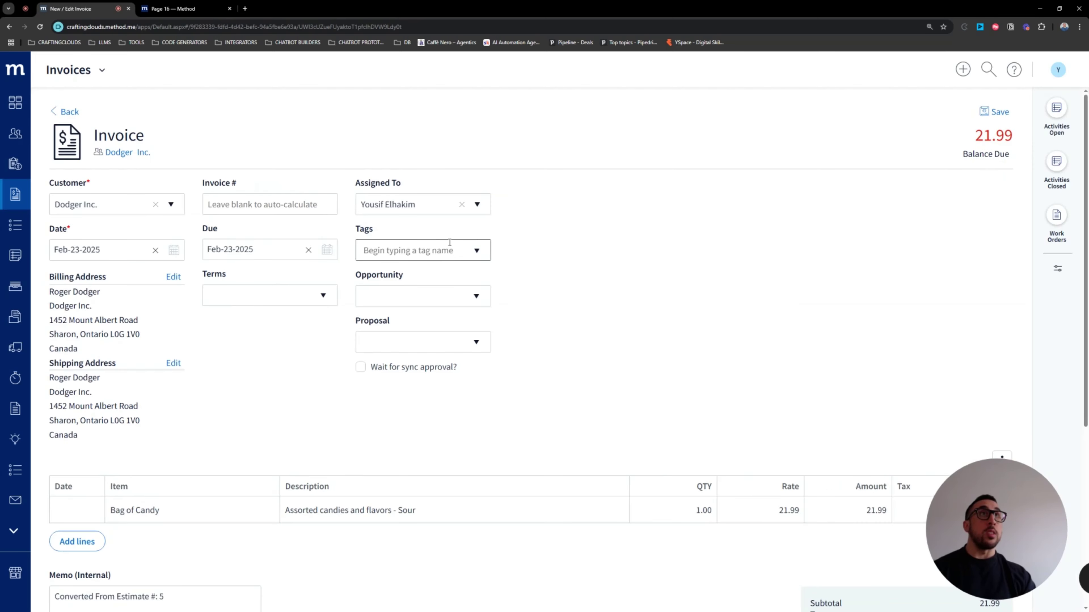
{"action": "left_click", "coordinate": [461, 204]}
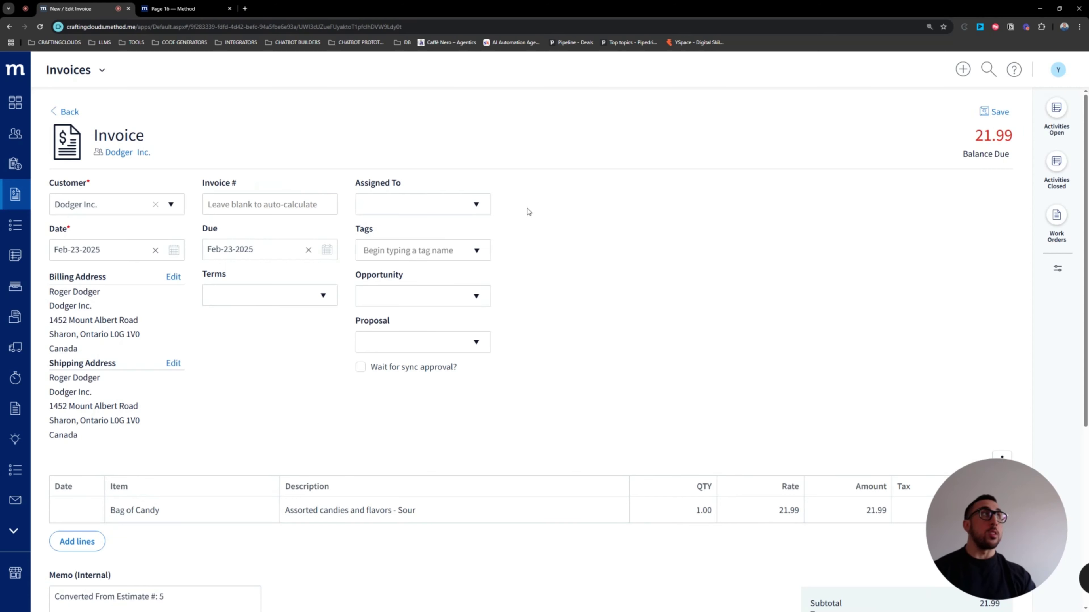
{"action": "left_click", "coordinate": [69, 112]}
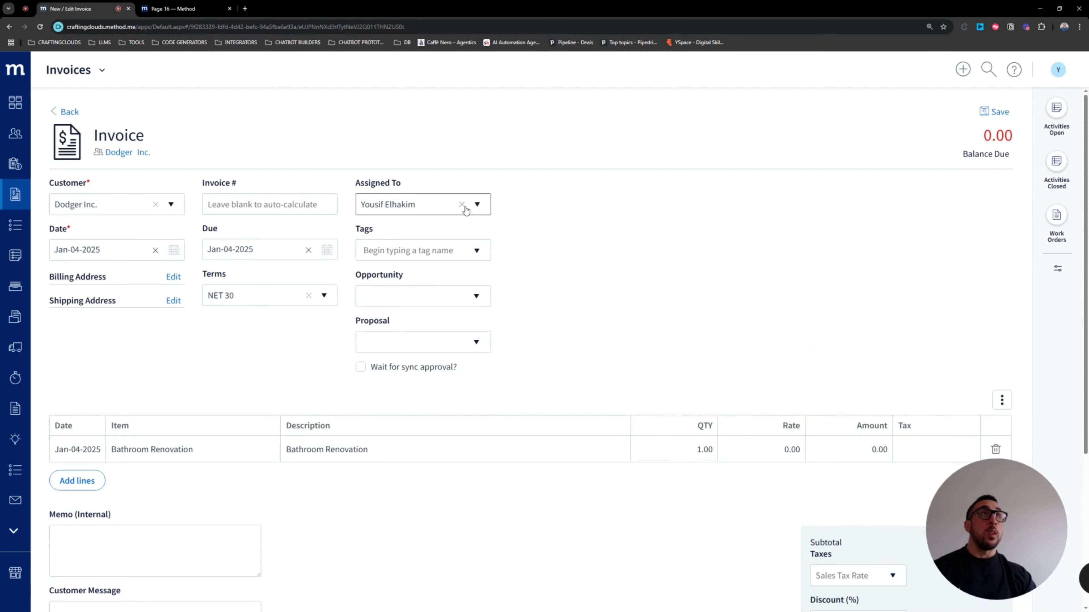
{"action": "left_click", "coordinate": [463, 205]}
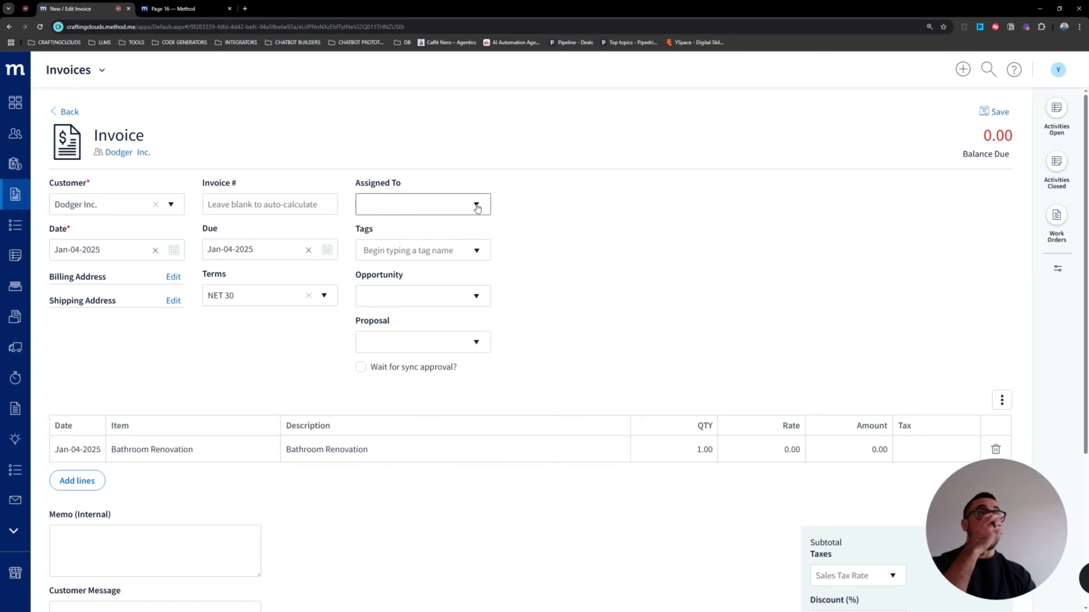
{"action": "left_click", "coordinate": [67, 113]}
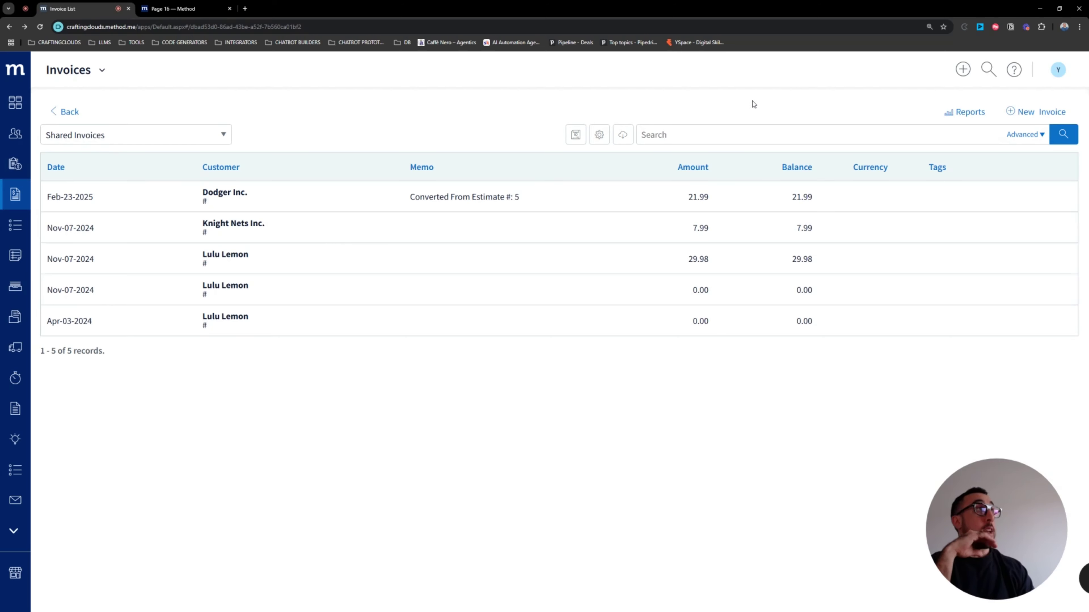
Open the list of active users in the account settings.
{"action": "left_click", "coordinate": [1058, 70]}
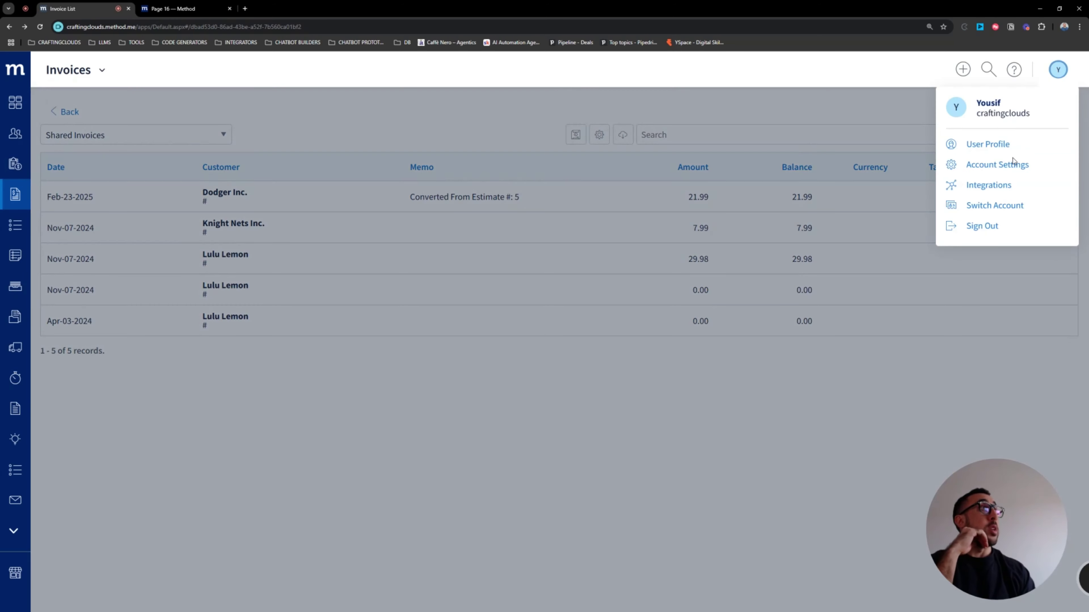
{"action": "left_click", "coordinate": [1014, 162]}
{"action": "left_click", "coordinate": [65, 246]}
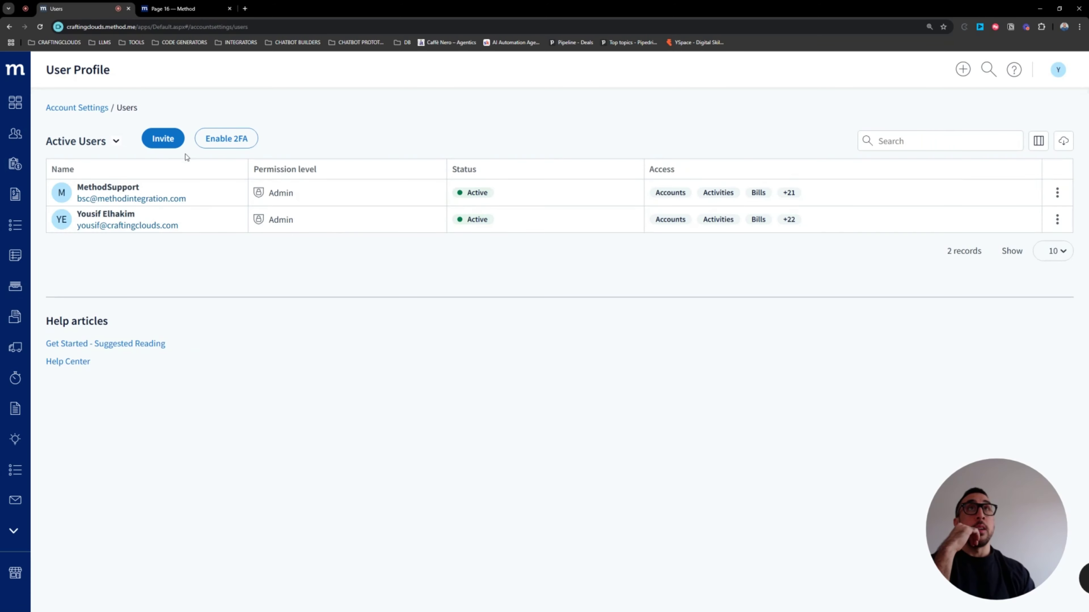
Open the access permissions of the admin user listed below MethodSupport and go to the records access settings.
{"action": "left_click", "coordinate": [213, 222]}
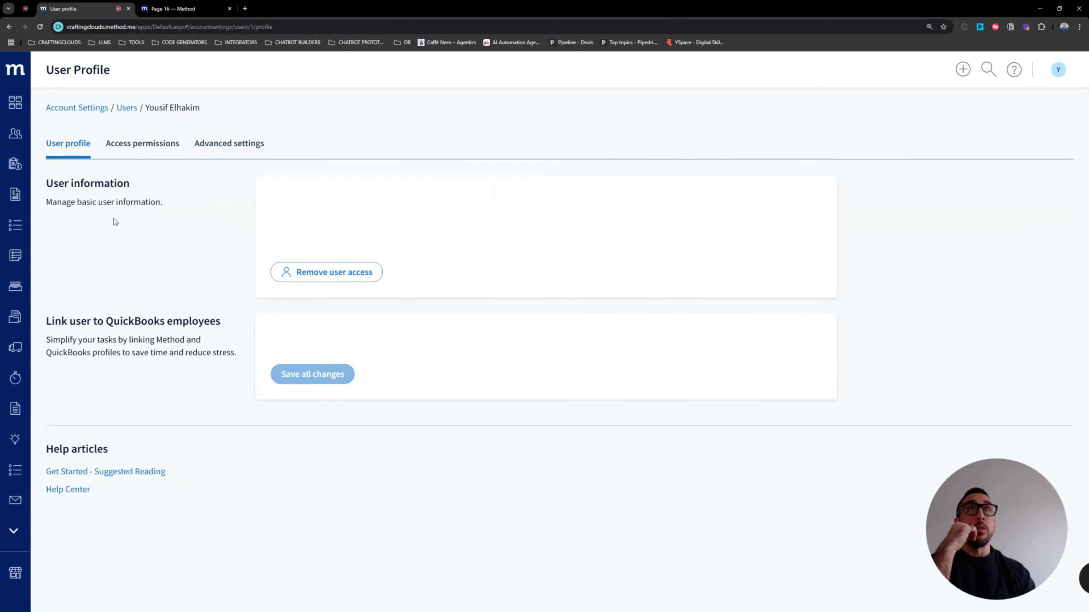
{"action": "left_click", "coordinate": [160, 151]}
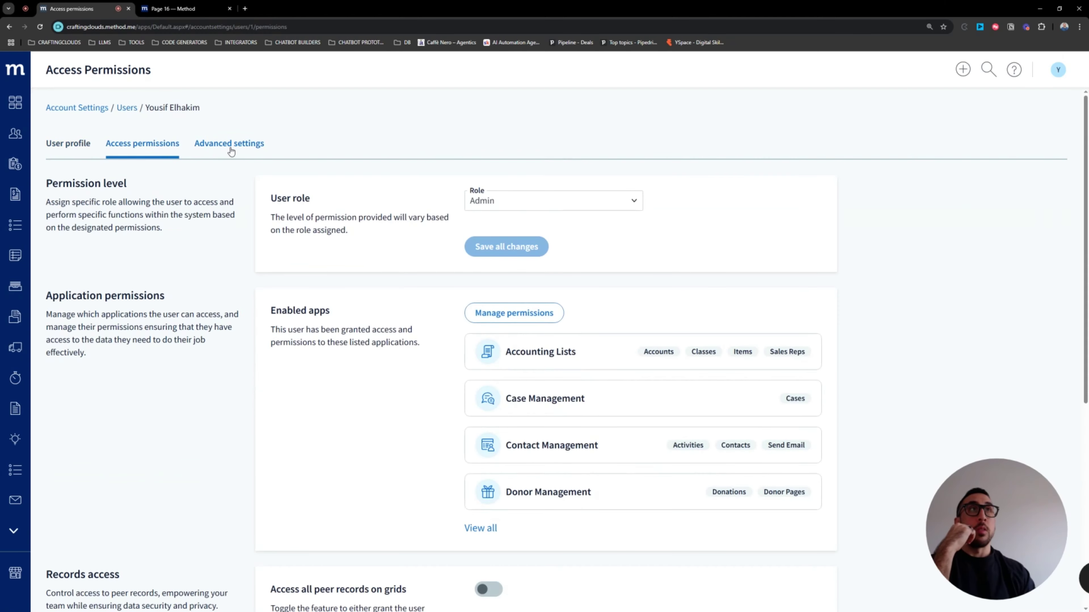
{"action": "scroll", "coordinate": [471, 343], "scroll_direction": "down", "scroll_amount": 5}
Turn on Access empty records, switch access to all peer records on grids on and off twice, and turn Access empty records off.
{"action": "left_click", "coordinate": [493, 427]}
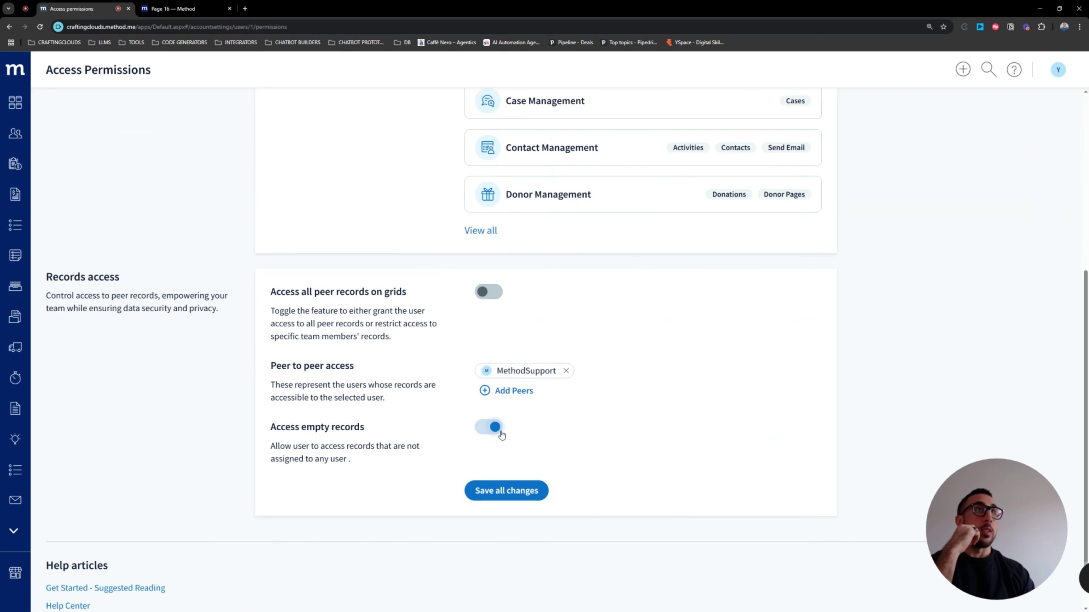
{"action": "left_click", "coordinate": [489, 293]}
{"action": "left_click", "coordinate": [495, 373]}
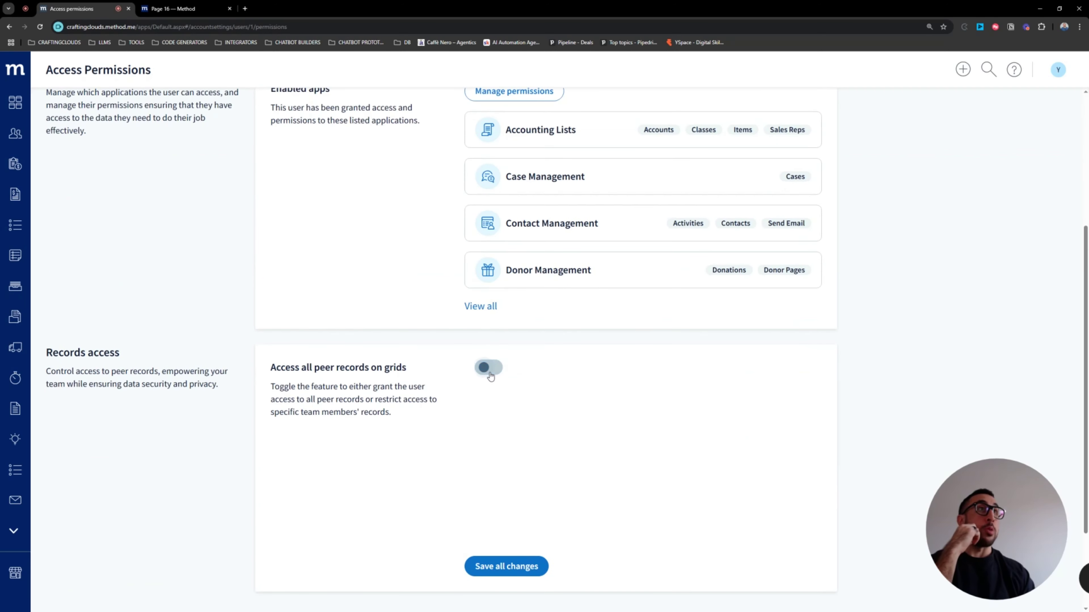
{"action": "left_click", "coordinate": [492, 370]}
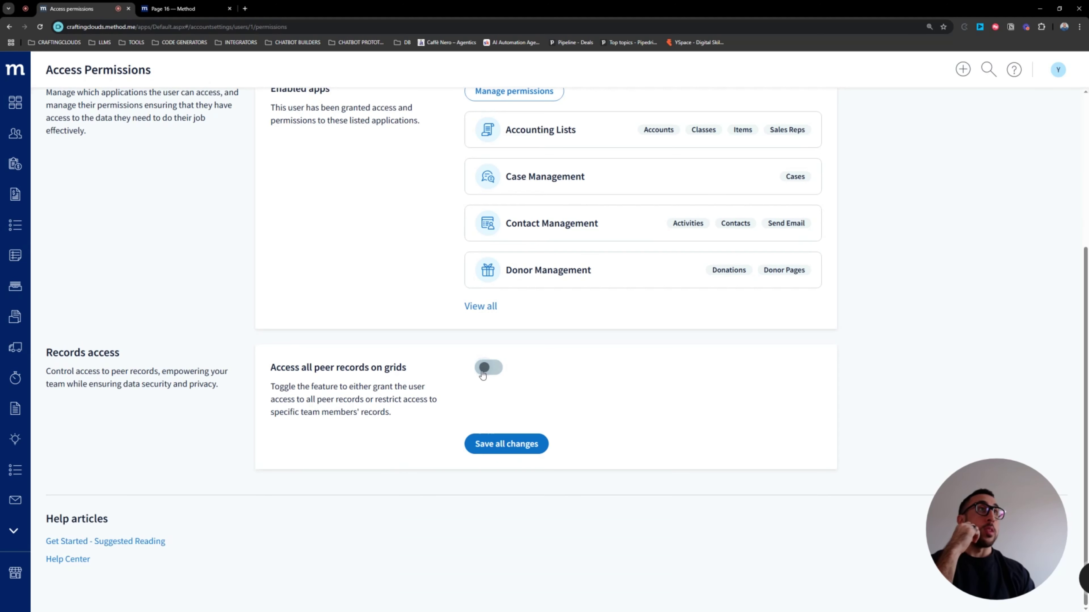
{"action": "left_click", "coordinate": [493, 370]}
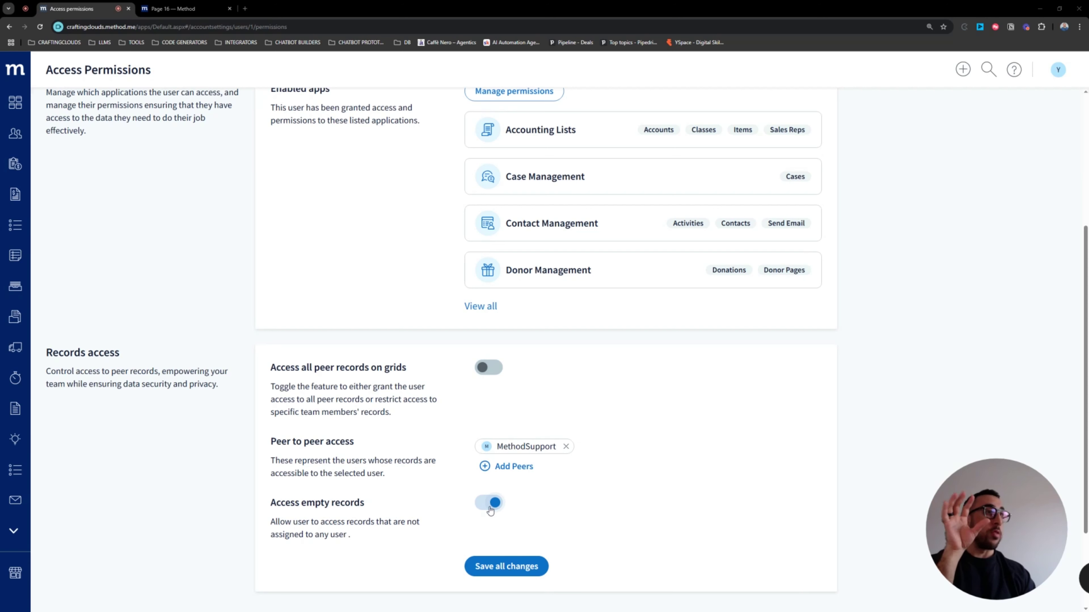
{"action": "left_click", "coordinate": [503, 506]}
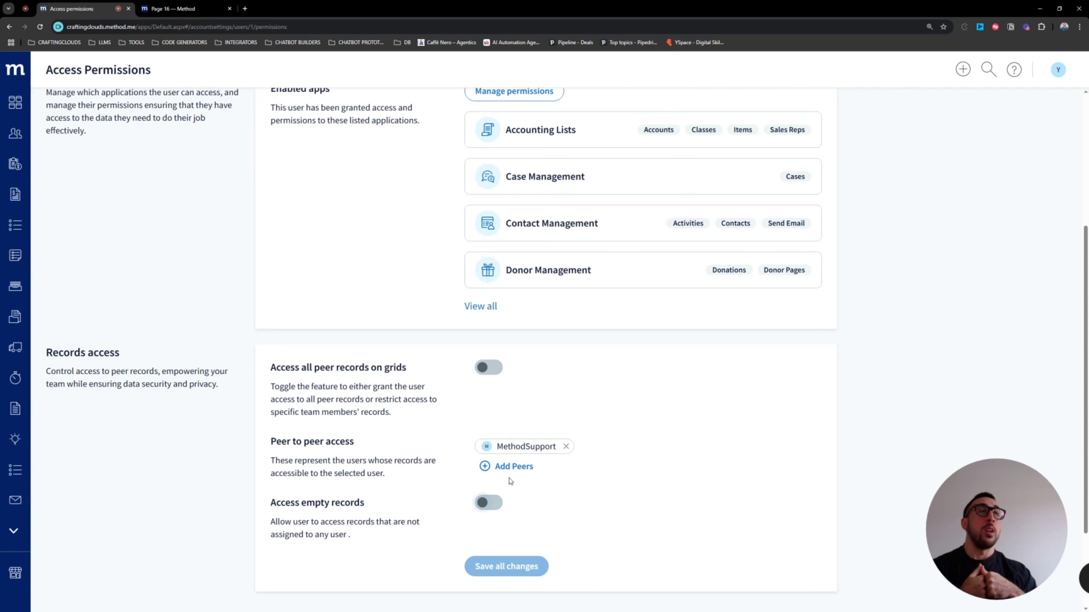
Switch access to all peer records on grids on and off two times.
{"action": "left_click", "coordinate": [489, 369]}
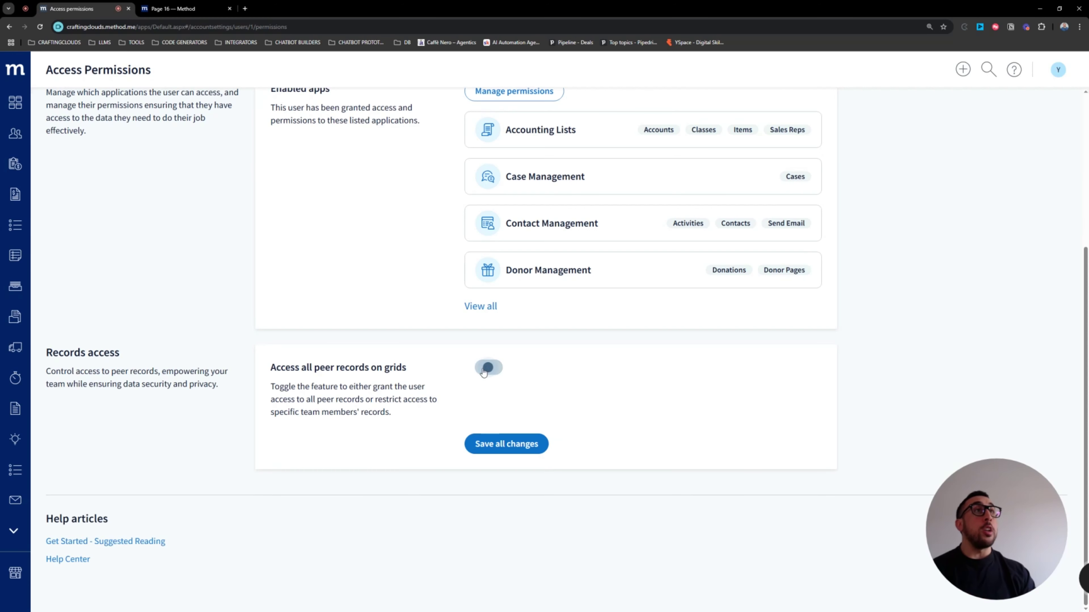
{"action": "left_click", "coordinate": [492, 369]}
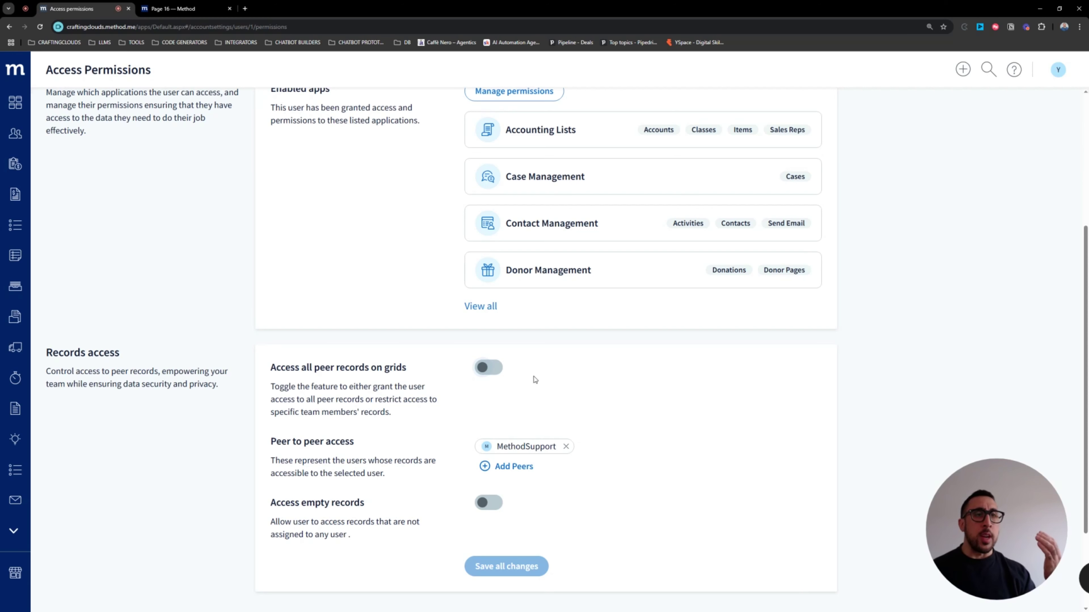
{"action": "left_click", "coordinate": [486, 376]}
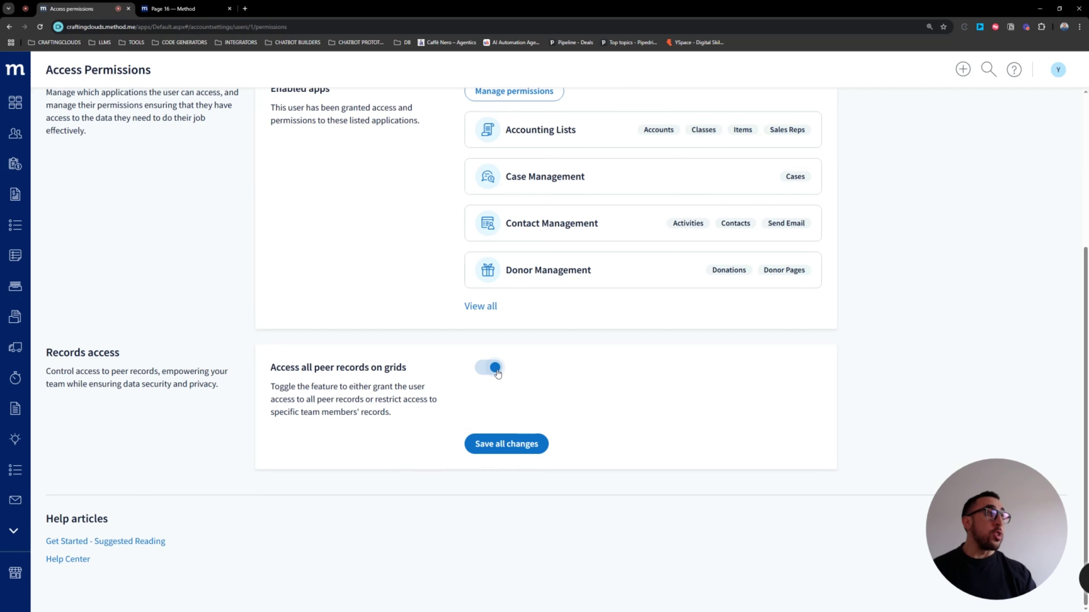
{"action": "left_click", "coordinate": [496, 373]}
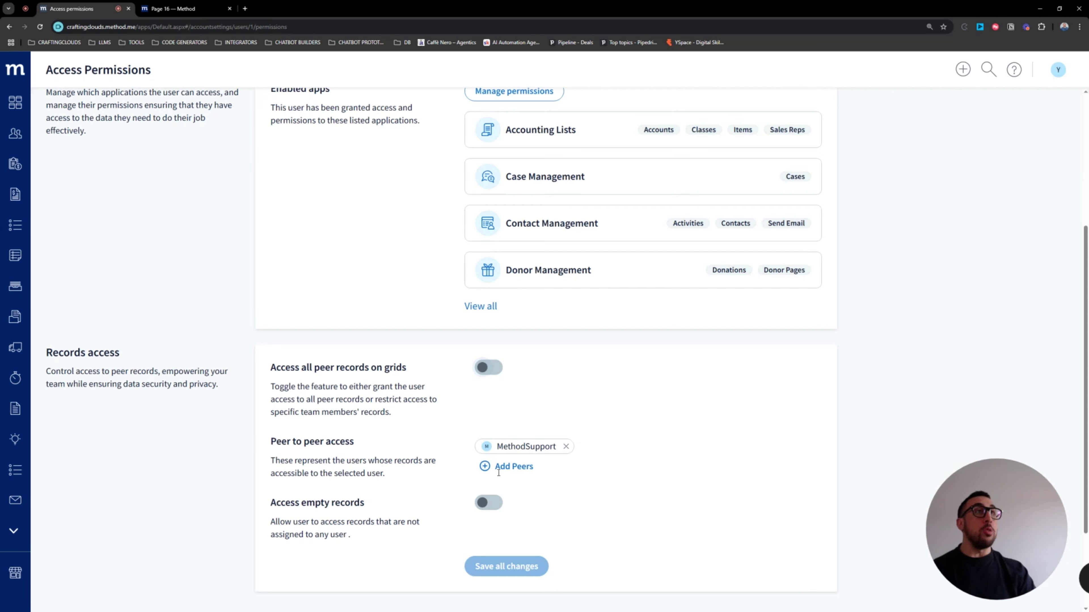
Save MethodSupport as the selected peer for peer to peer access, and turn on and save Access empty records.
{"action": "left_click", "coordinate": [514, 467]}
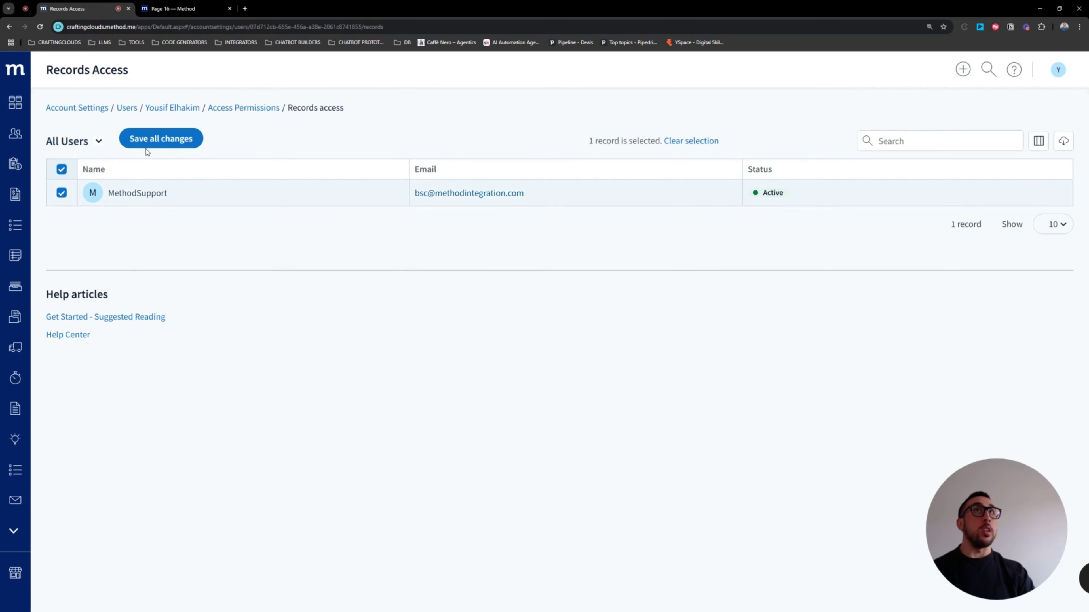
{"action": "left_click", "coordinate": [161, 138]}
{"action": "scroll", "coordinate": [483, 538], "scroll_direction": "down", "scroll_amount": 8}
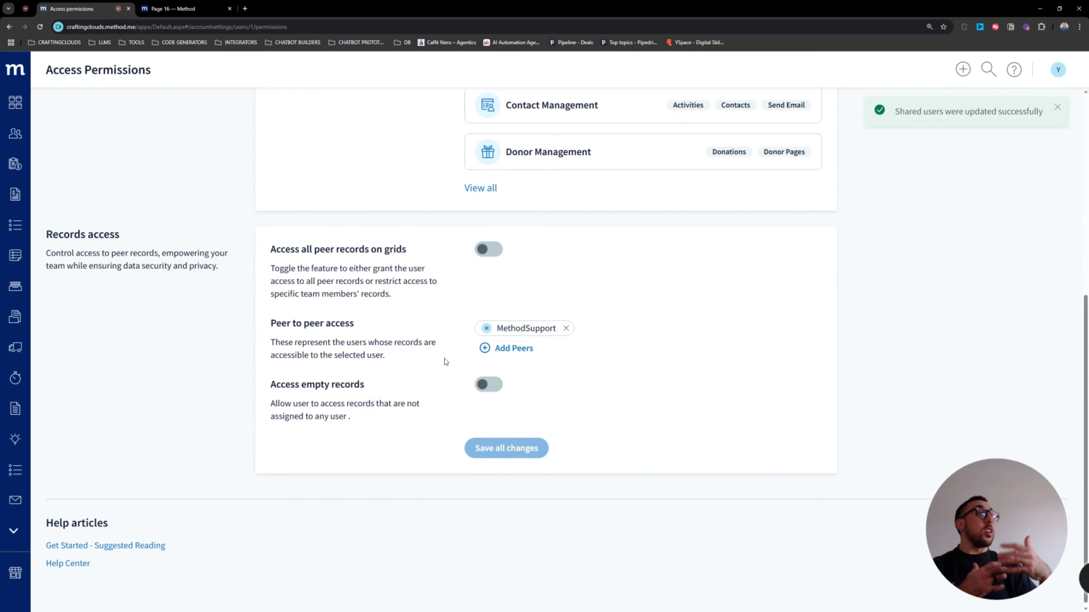
{"action": "left_click", "coordinate": [498, 384]}
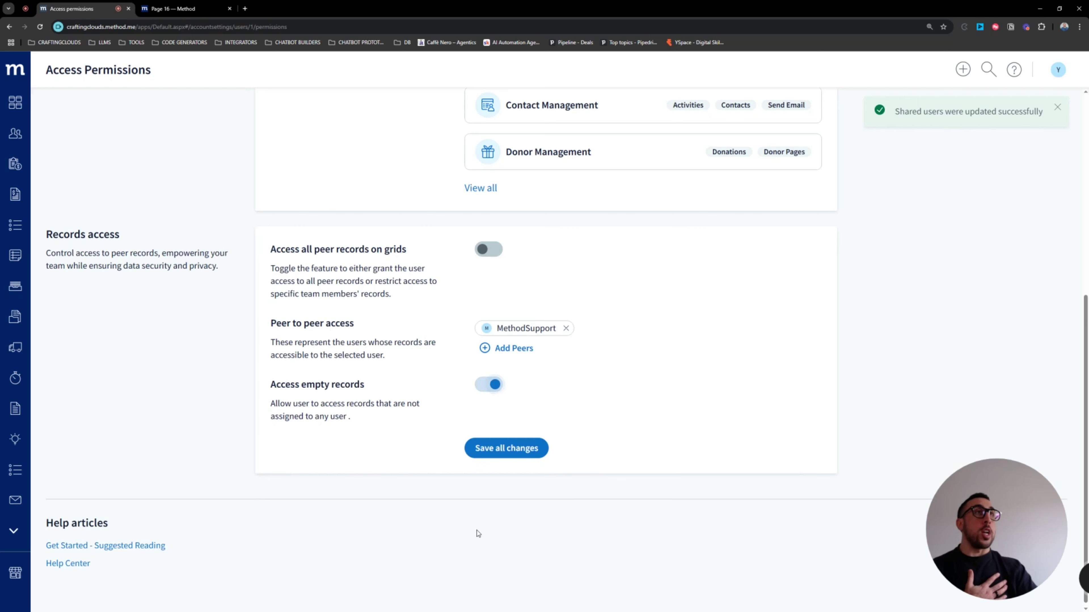
{"action": "left_click", "coordinate": [498, 453]}
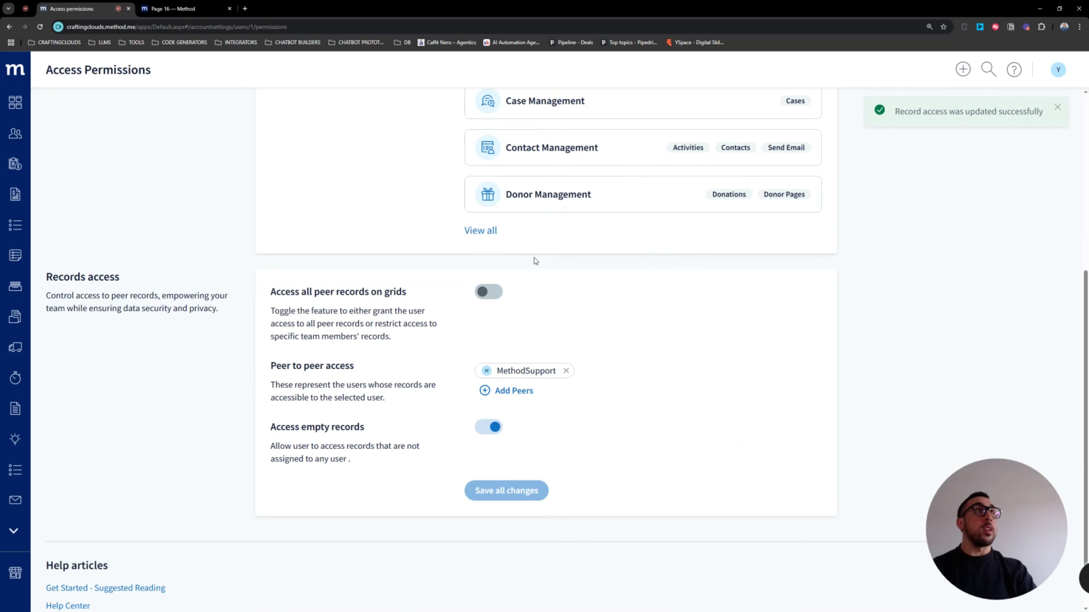
Switch access to all peer records on grids on and off, and view the peer selection list before returning to the access permissions.
{"action": "left_click", "coordinate": [489, 294]}
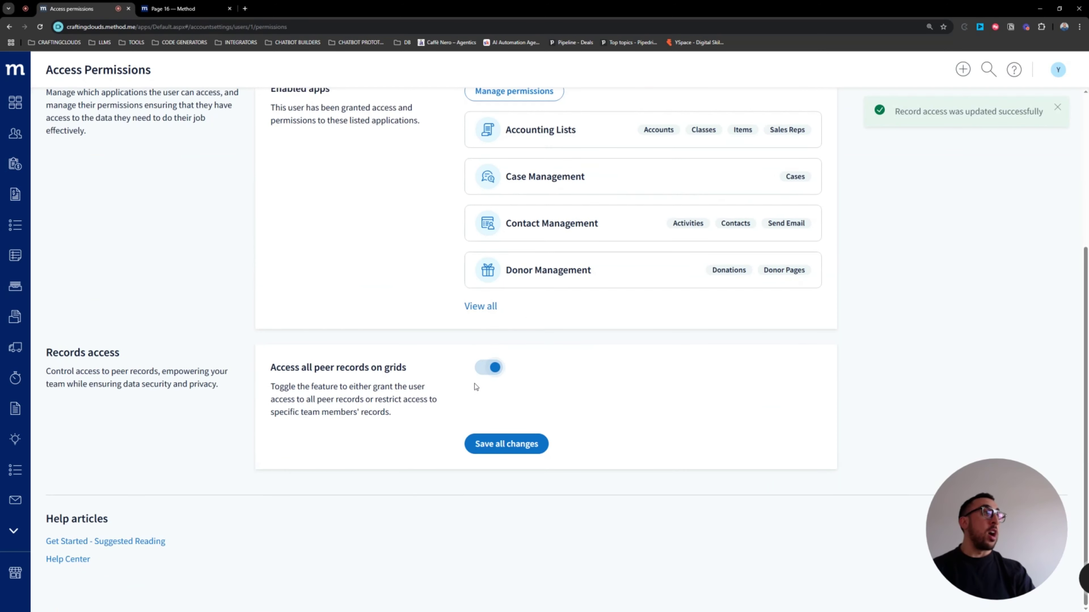
{"action": "left_click", "coordinate": [491, 371]}
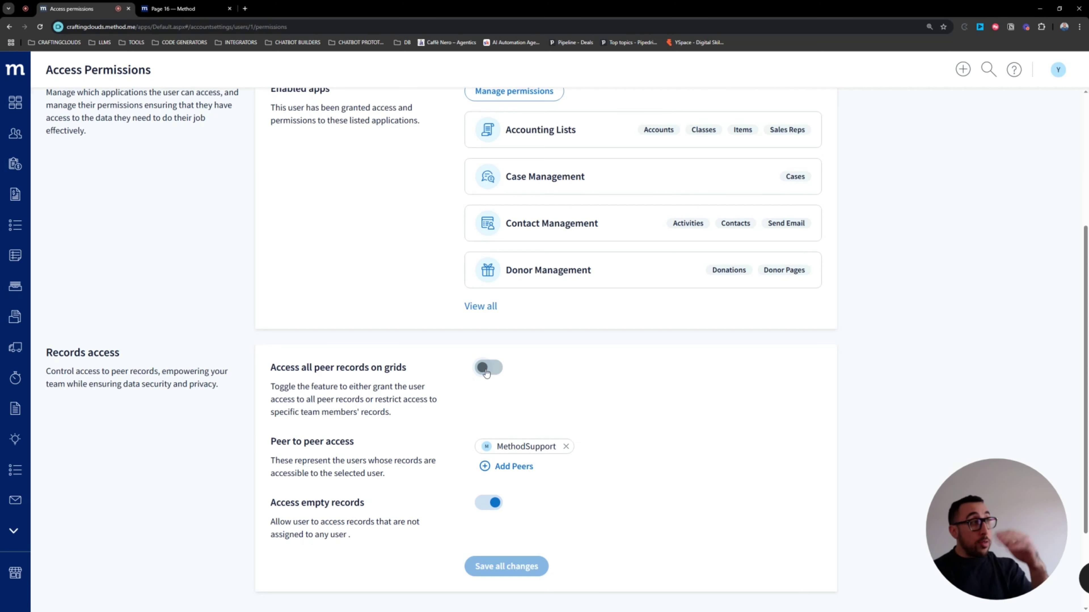
{"action": "left_click", "coordinate": [509, 468]}
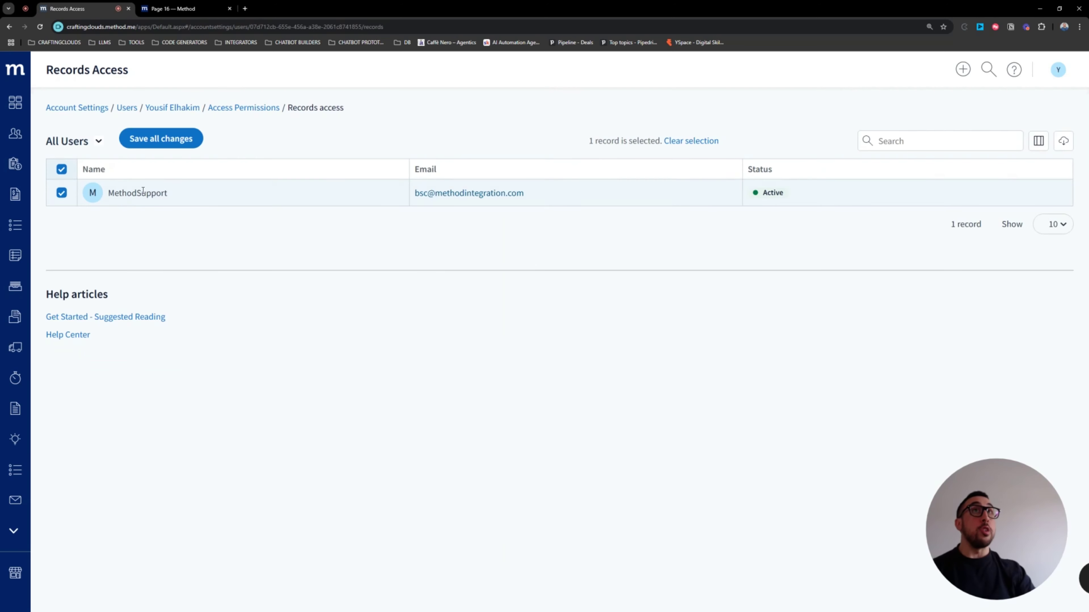
{"action": "left_click", "coordinate": [264, 109]}
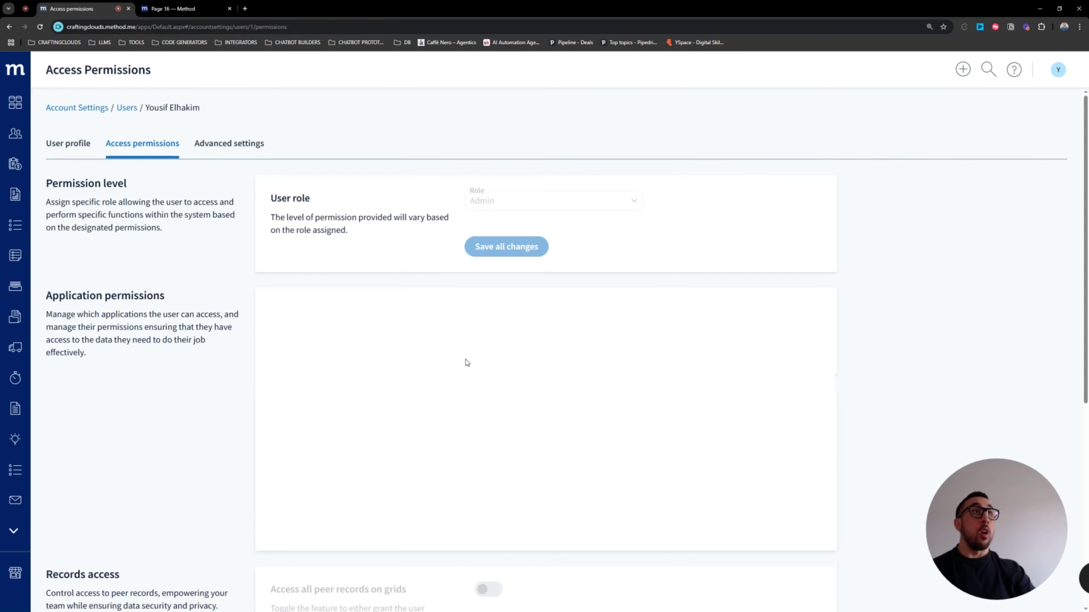
{"action": "scroll", "coordinate": [467, 363], "scroll_direction": "down", "scroll_amount": 7}
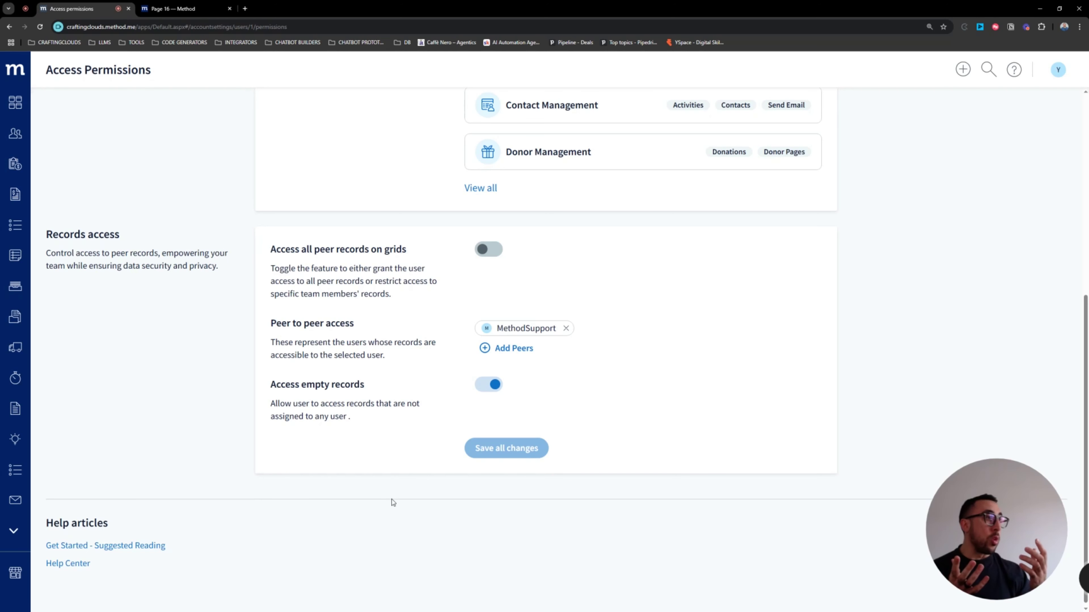
Switch access to all peer records on grids on and off three times.
{"action": "left_click", "coordinate": [489, 250]}
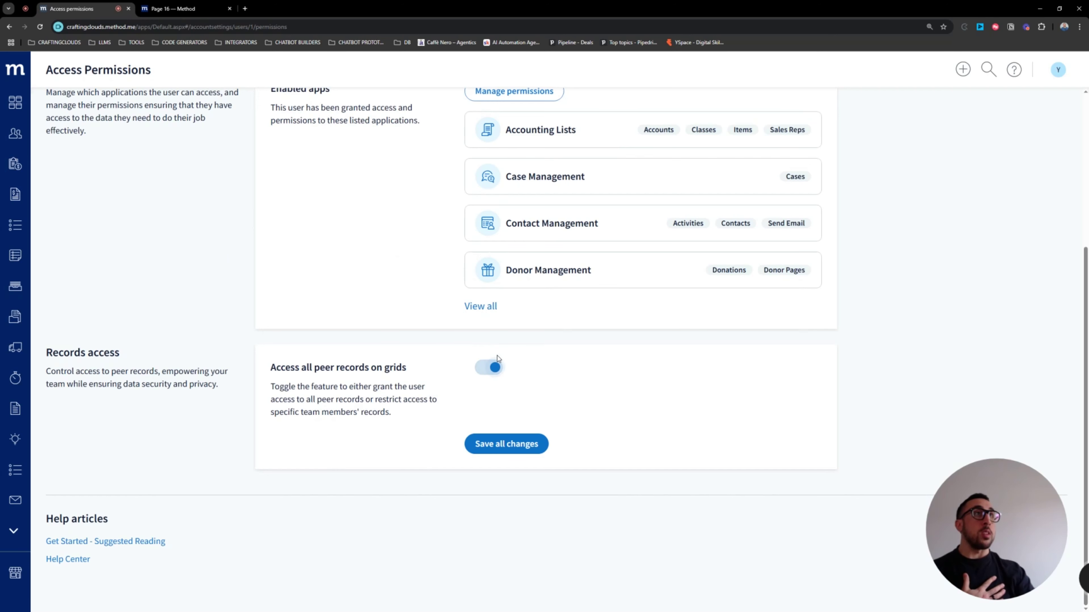
{"action": "left_click", "coordinate": [497, 369]}
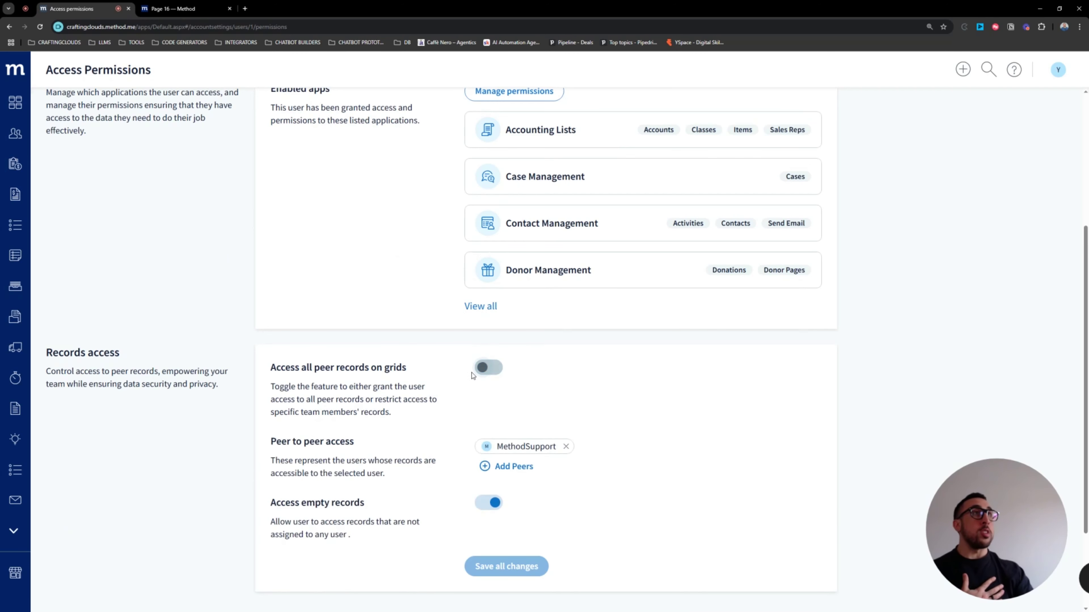
{"action": "left_click", "coordinate": [488, 370]}
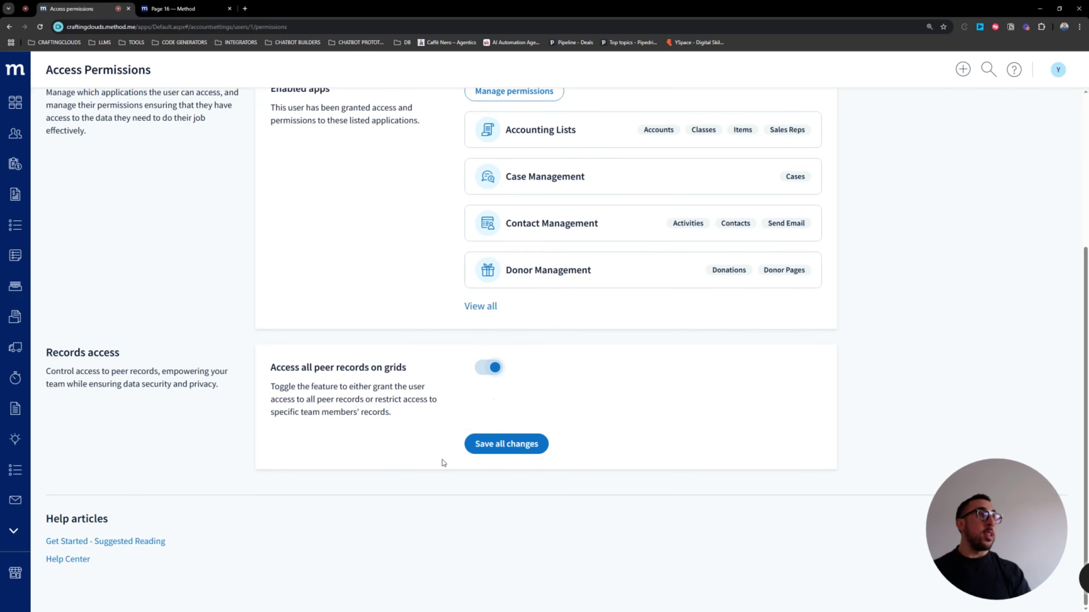
{"action": "left_click", "coordinate": [498, 373]}
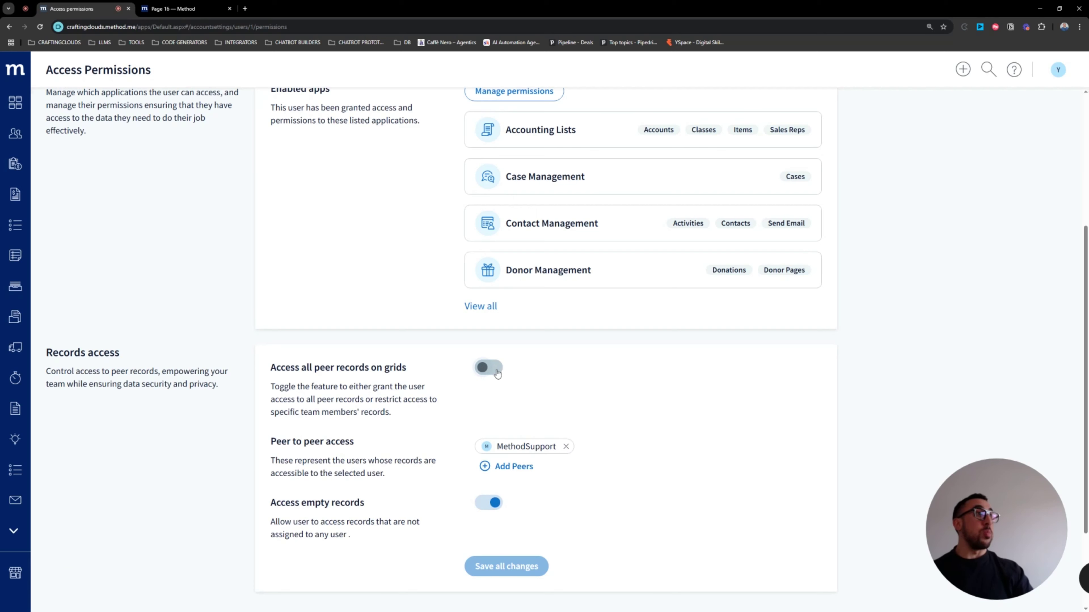
{"action": "left_click", "coordinate": [487, 372]}
{"action": "left_click", "coordinate": [487, 372]}
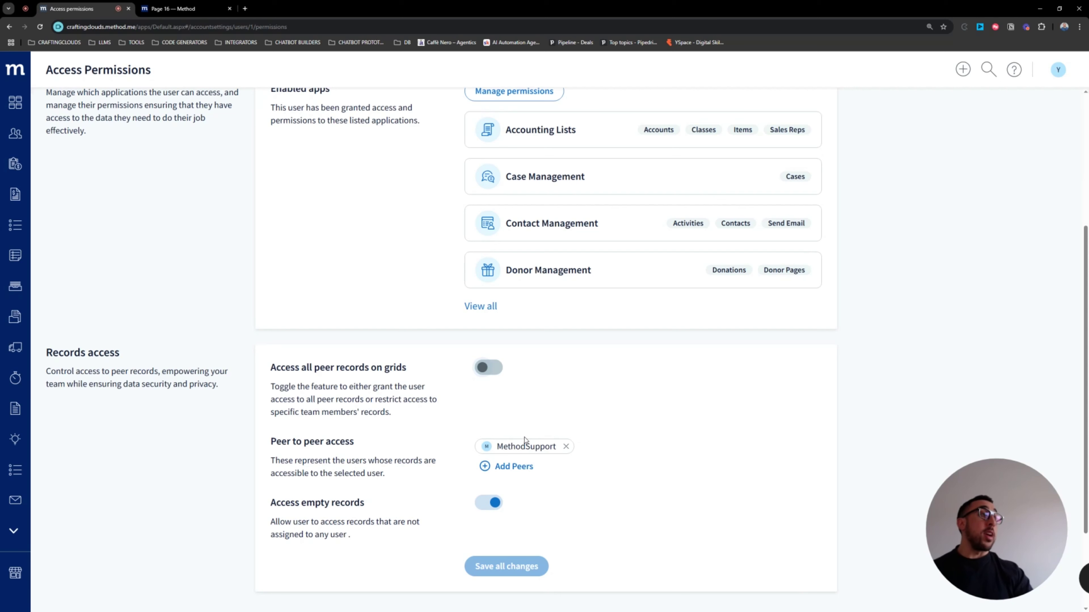
Look over the dashboard apps, open Work Orders and show the resources of its calendar.
{"action": "left_click", "coordinate": [22, 106]}
{"action": "scroll", "coordinate": [309, 328], "scroll_direction": "down", "scroll_amount": 5}
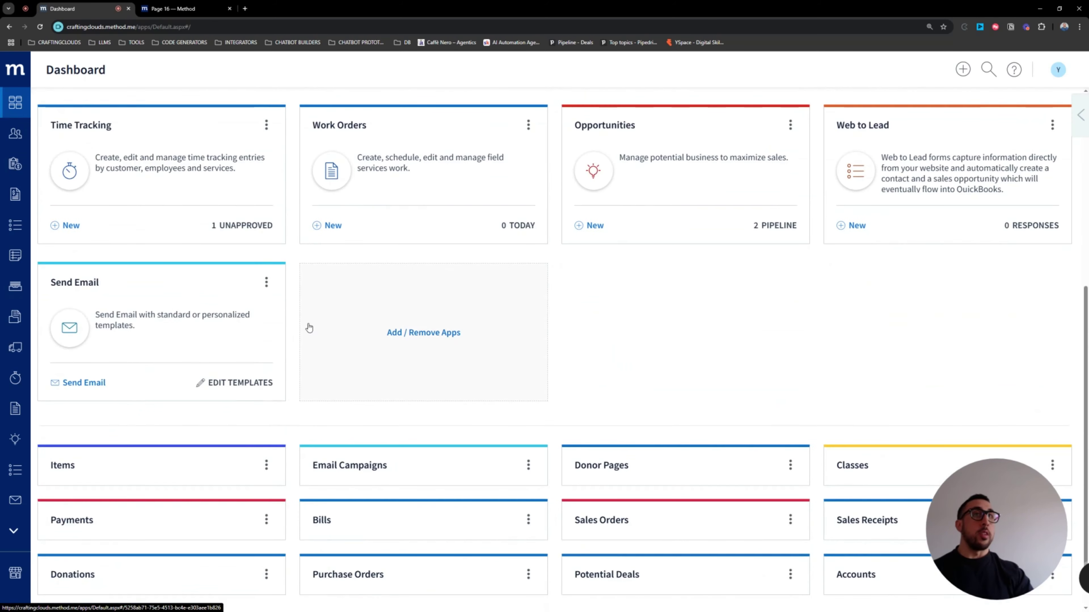
{"action": "scroll", "coordinate": [308, 328], "scroll_direction": "down", "scroll_amount": 1}
{"action": "scroll", "coordinate": [700, 466], "scroll_direction": "up", "scroll_amount": 1}
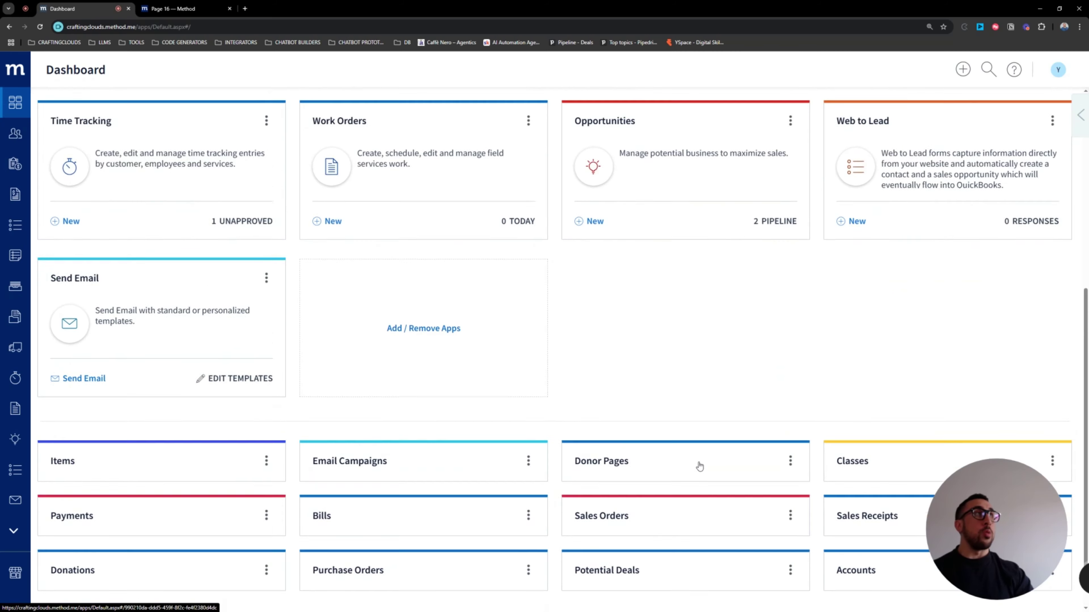
{"action": "scroll", "coordinate": [700, 466], "scroll_direction": "up", "scroll_amount": 6}
{"action": "scroll", "coordinate": [699, 466], "scroll_direction": "up", "scroll_amount": 2}
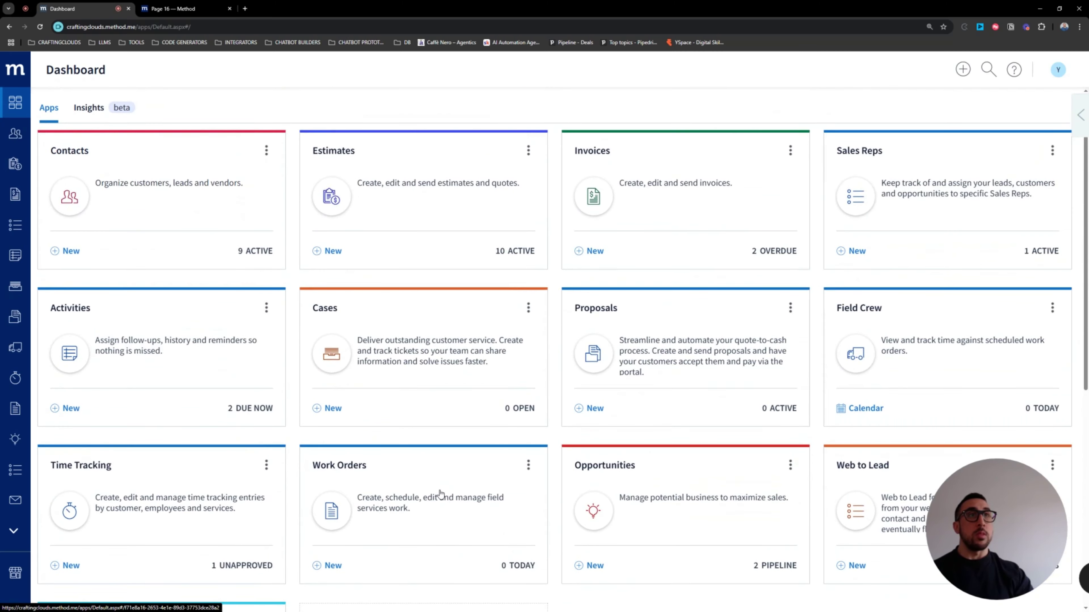
{"action": "left_click", "coordinate": [440, 493]}
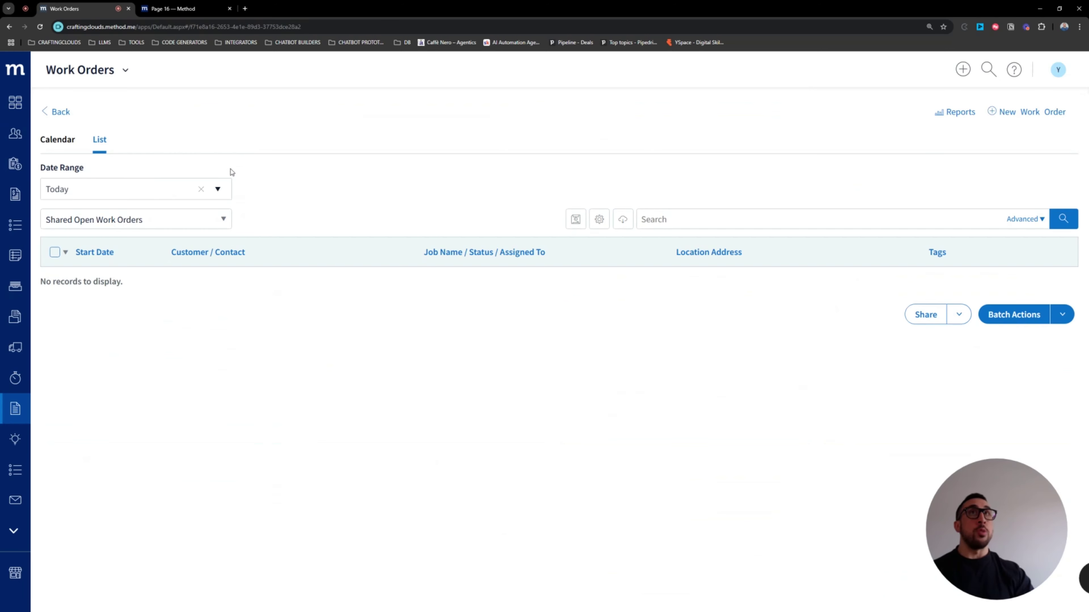
{"action": "left_click", "coordinate": [58, 140]}
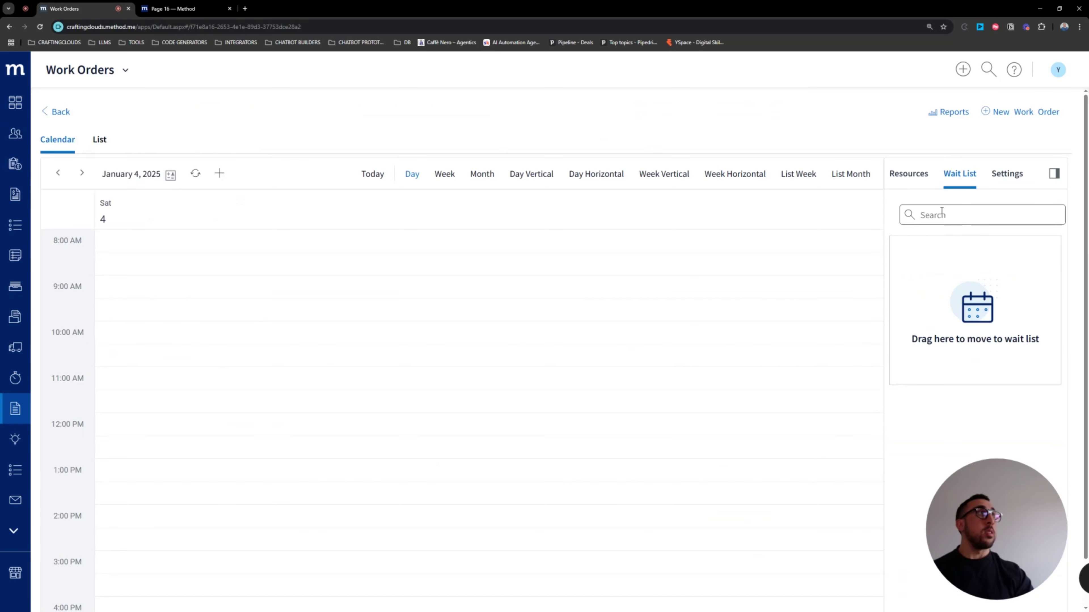
{"action": "left_click", "coordinate": [909, 176]}
Remove the admin user from the calendar resources, add them back, check the resources available to add and return to the dashboard.
{"action": "left_click", "coordinate": [1048, 210]}
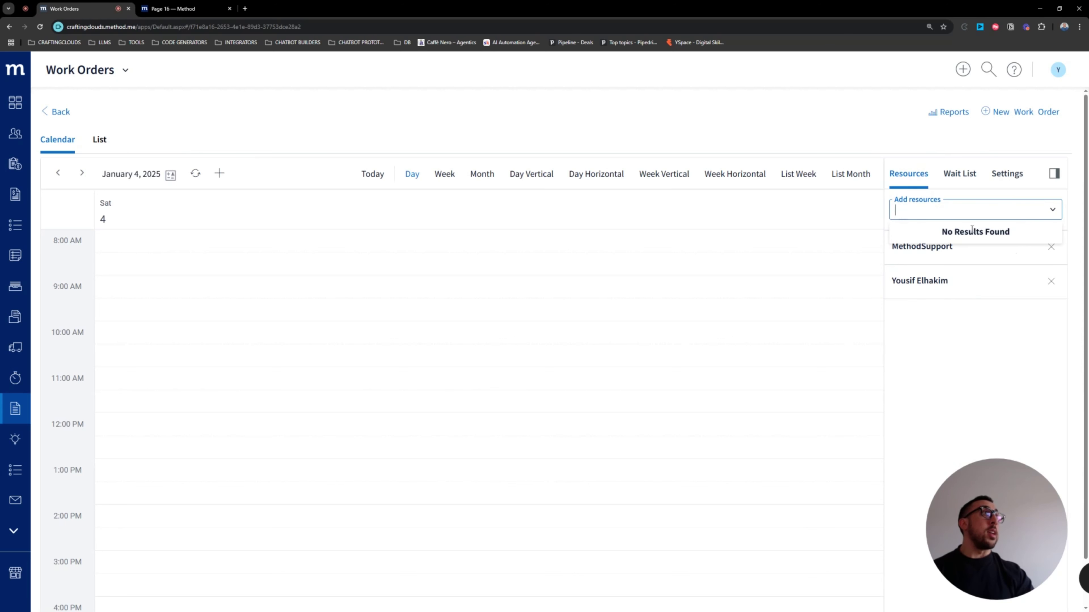
{"action": "left_click", "coordinate": [1051, 282]}
{"action": "left_click", "coordinate": [1047, 214]}
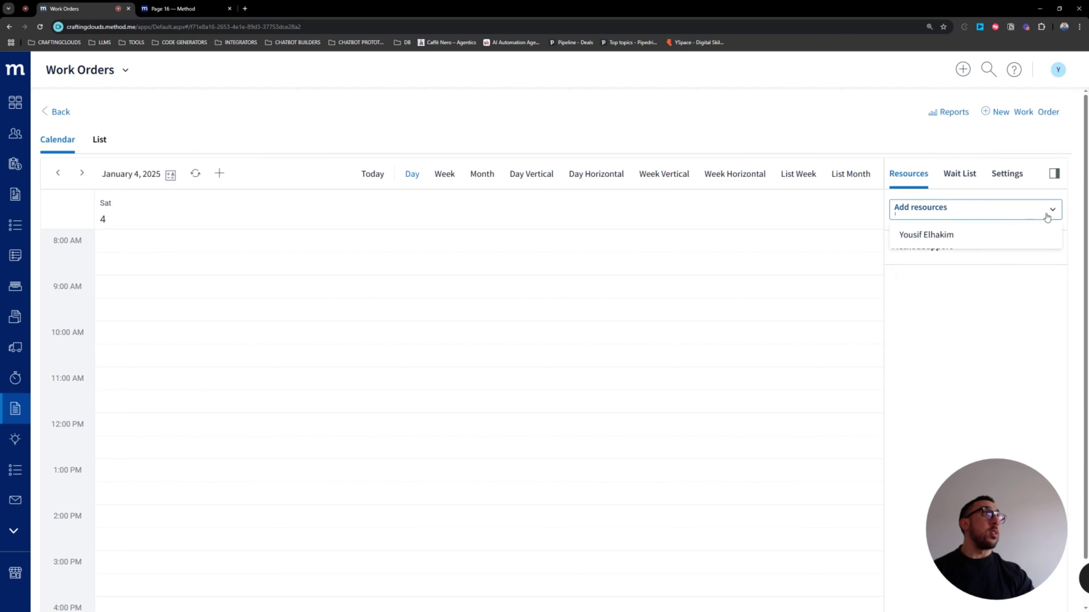
{"action": "left_click", "coordinate": [945, 241]}
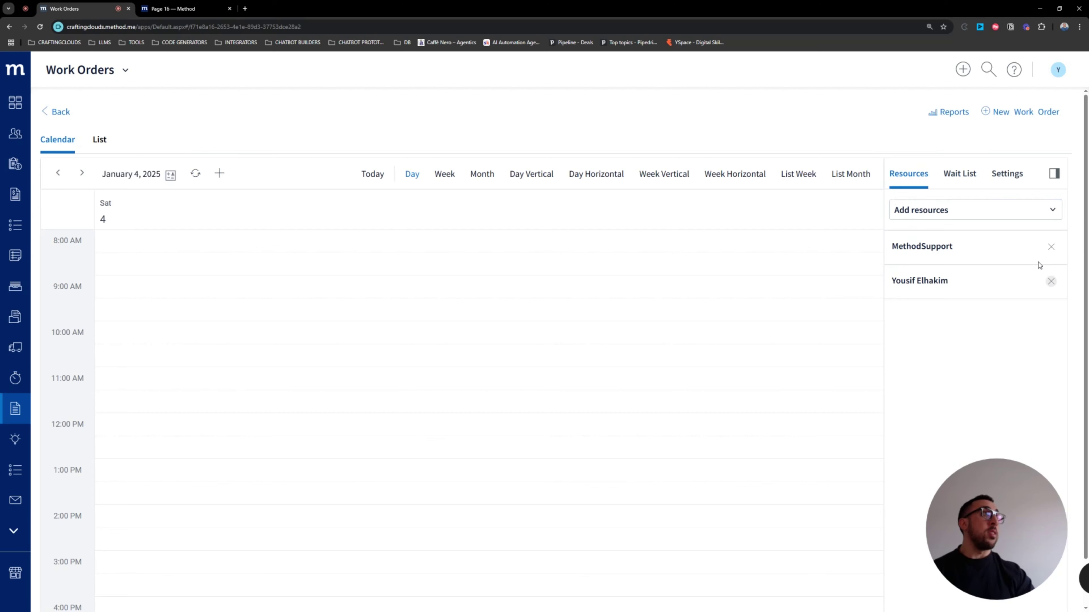
{"action": "left_click", "coordinate": [1052, 218]}
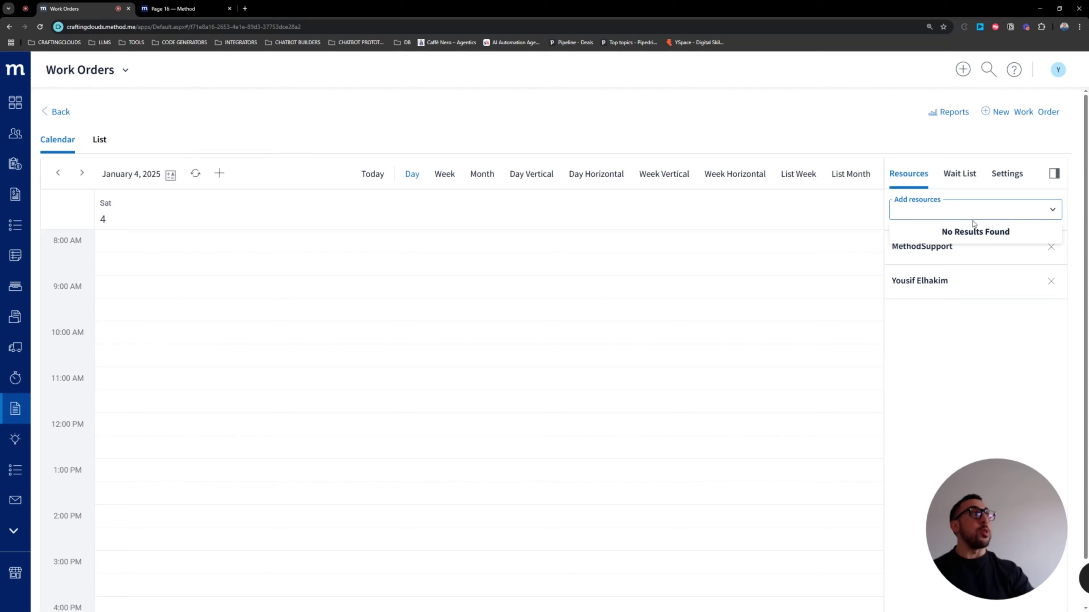
{"action": "left_click", "coordinate": [21, 109]}
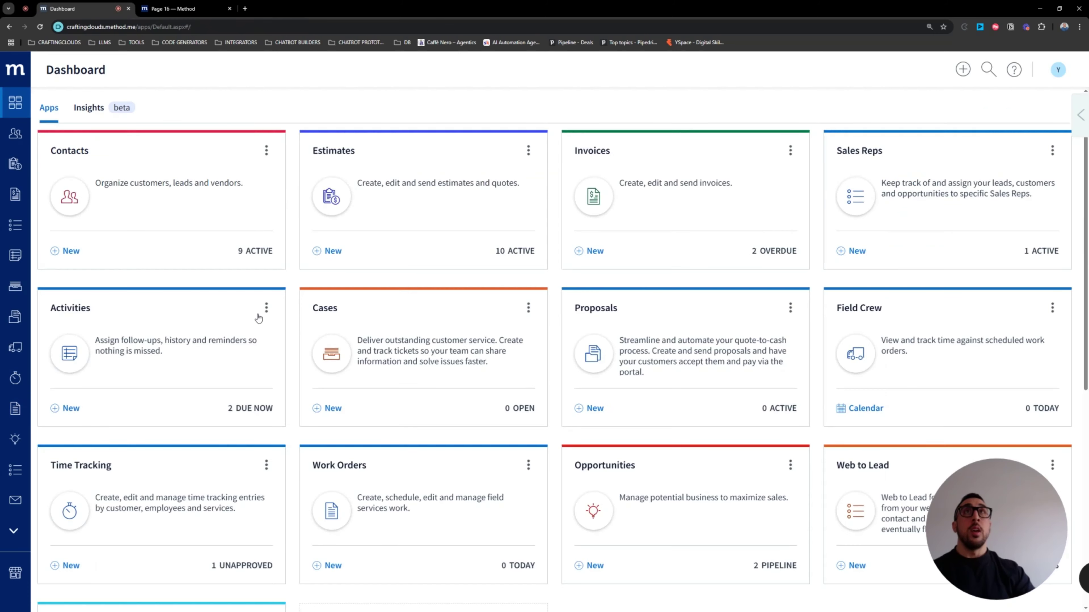